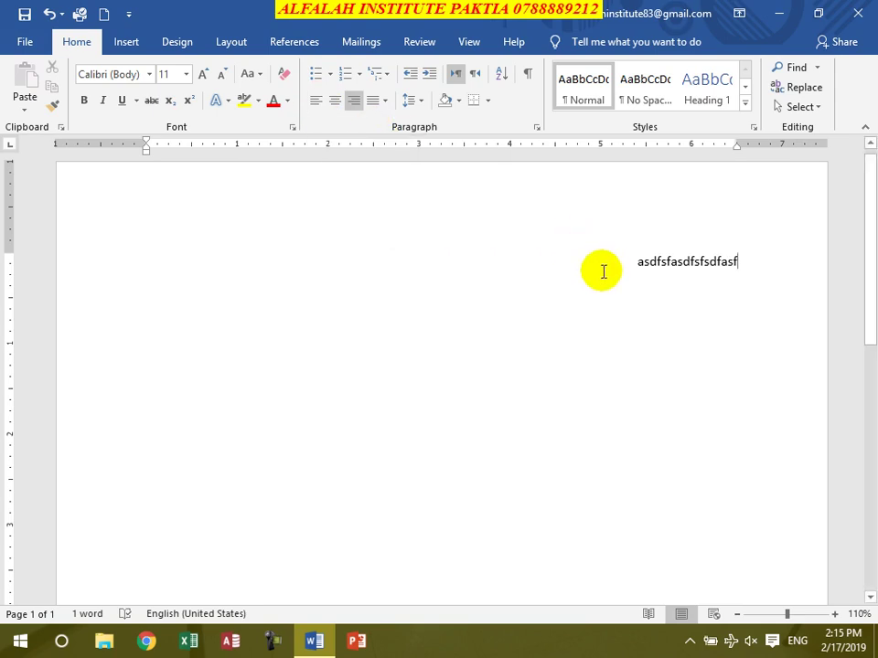
- Delete the placeholder text "asdfsfasdfsfsdfasf" from the document
left_click_drag(604, 269, 699, 265)
key("Delete")
key("Delete")
key("Delete")
key("Delete")
key("Delete")
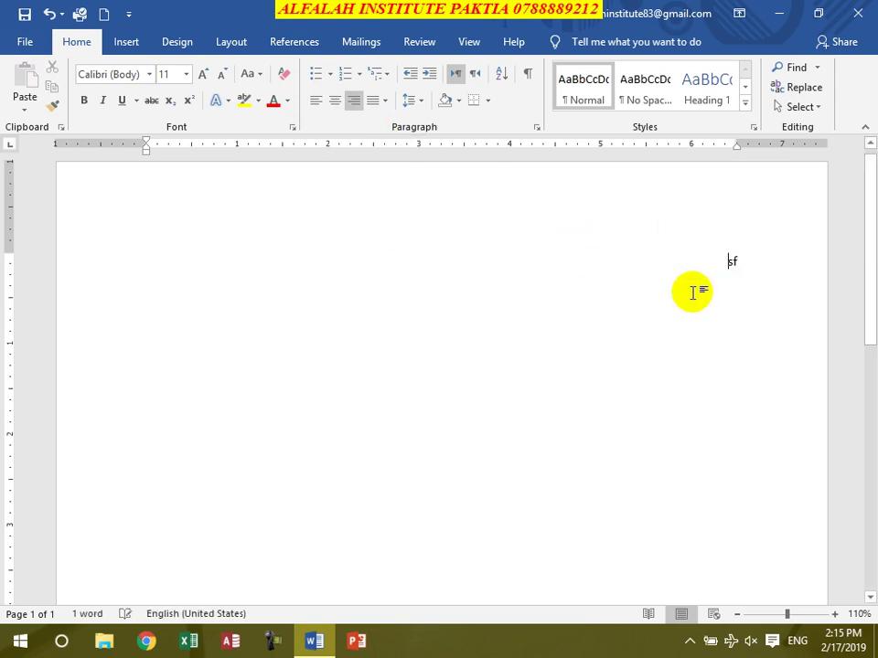
key("Delete")
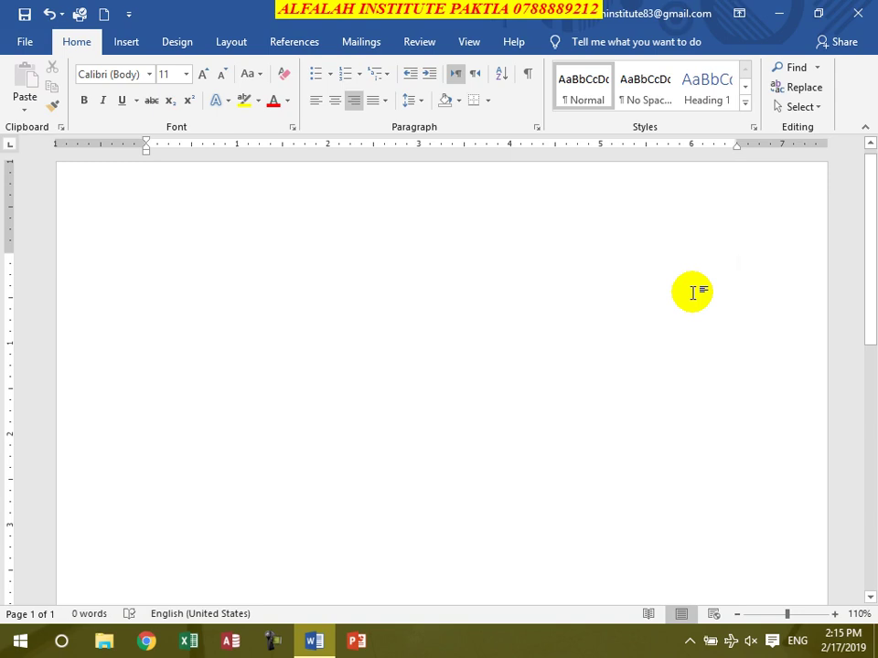
- Switch the input language to Pashto, write "موږ په" and enlarge the words to 20 pt
key("alt+shift")
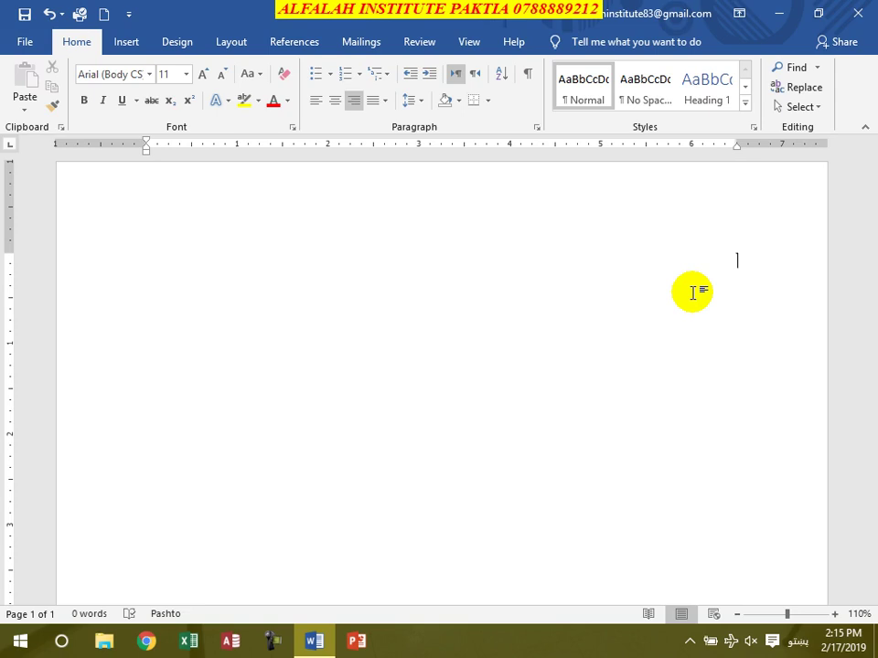
type("موزیا یا")
left_click_drag(737, 262, 693, 290)
key("ctrl+]")
key("ctrl+]")
key("ctrl+]")
key("ctrl+]")
key("ctrl+]")
key("ctrl+]")
key("ctrl+]")
key("ctrl+]")
key("ctrl+]")
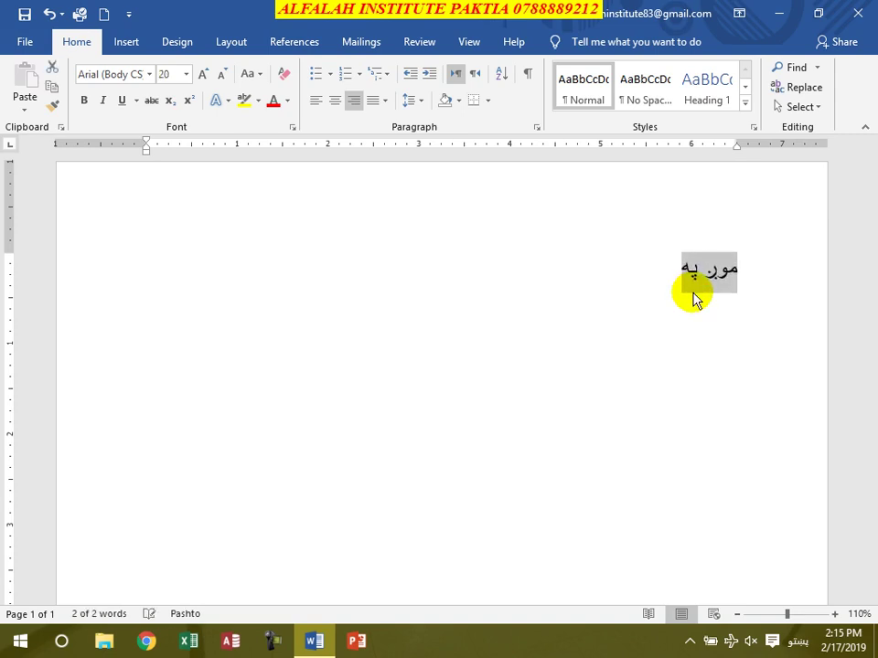
- Continue the line with "الفلاح انسټيټيوټ" in Pashto, and add "Alfalah" with the input language set to English
key("Right")
key("Left")
key("Left")
key("Left")
key("Left")
key("Left")
key("Left")
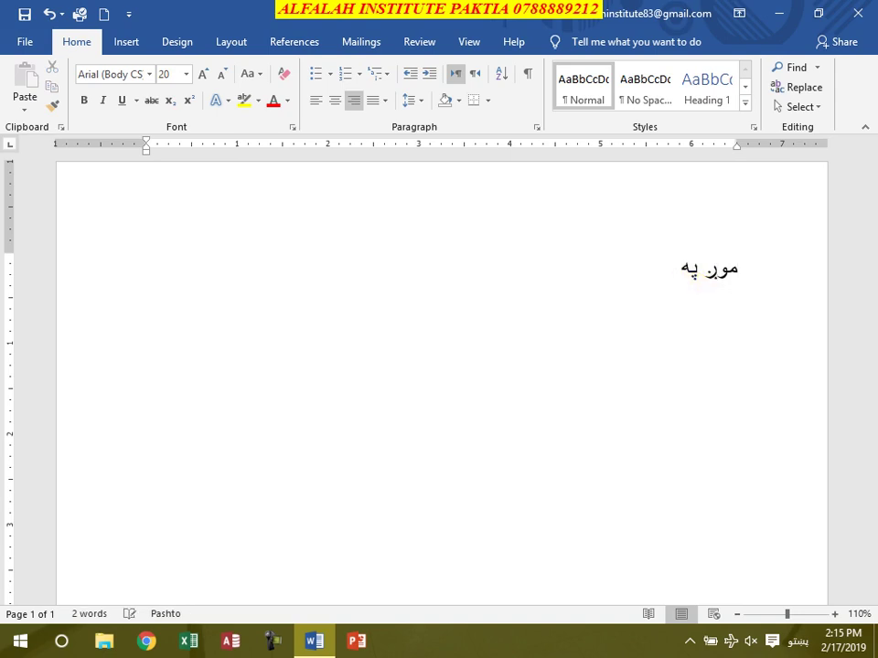
type("الفلاح")
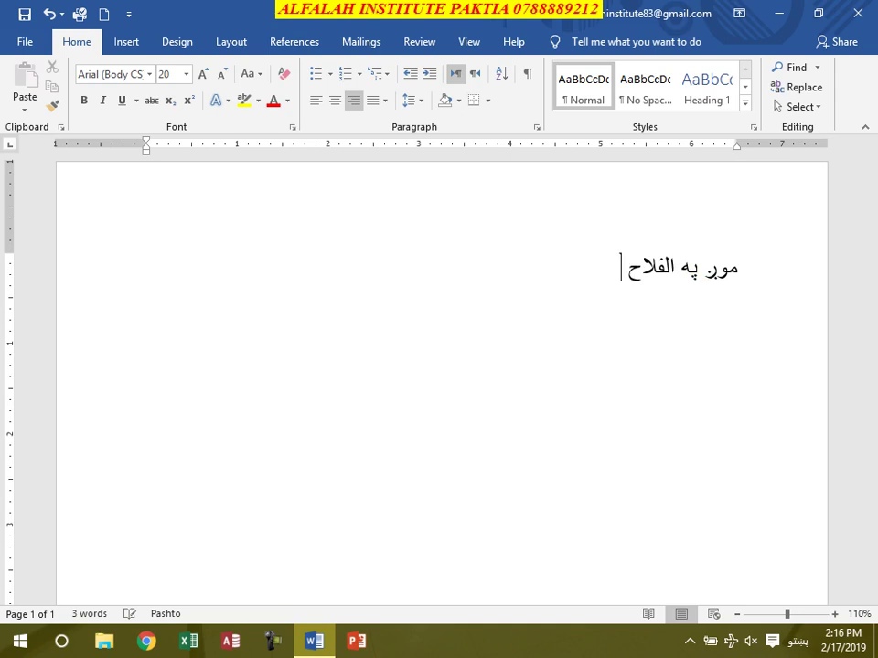
type(" انستیتیو")
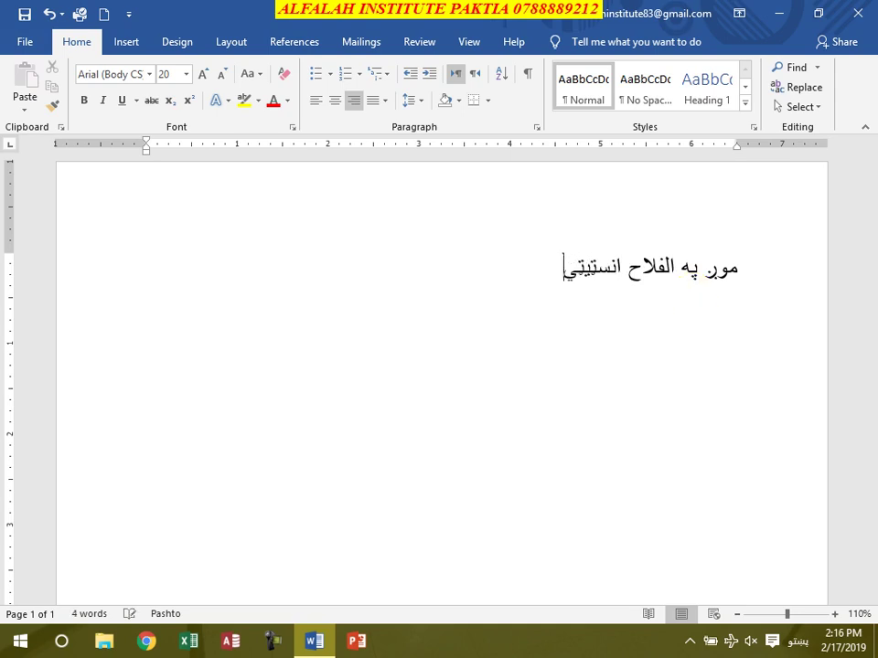
type("ت")
key("alt+shift")
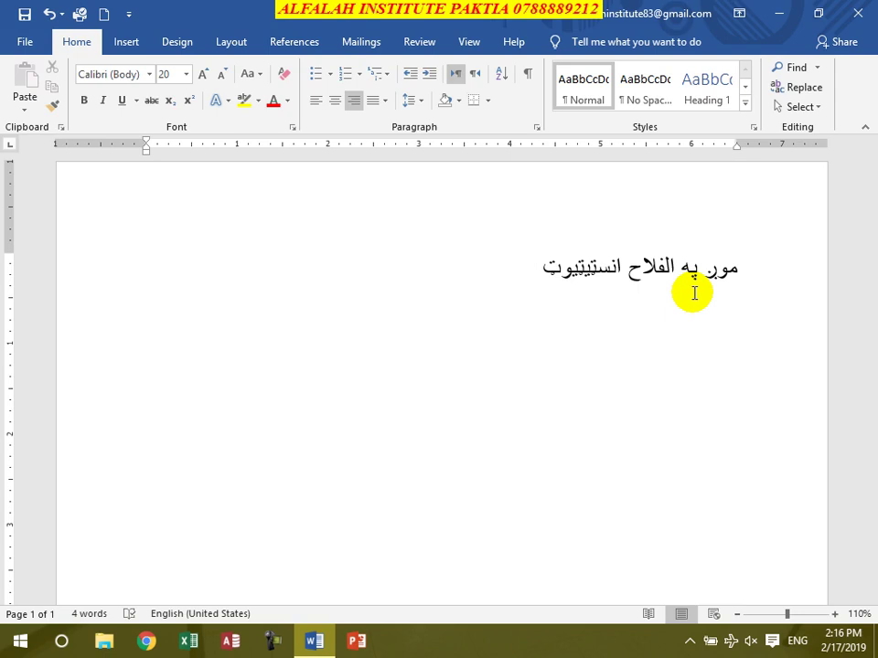
type("Alfalah")
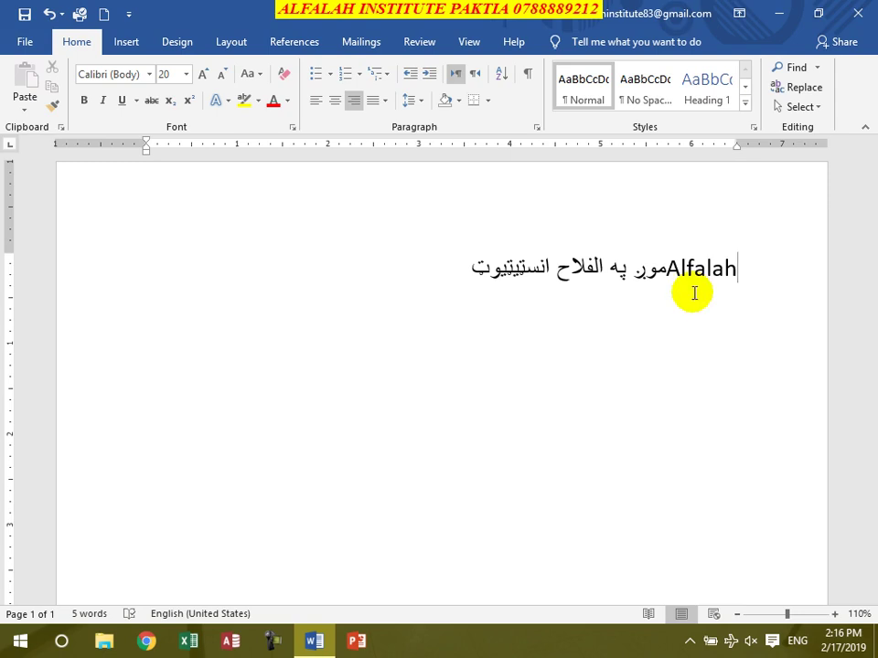
- Clear all text from the document and leave the empty paragraph left-aligned after trying right and centre alignment
key("ctrl+a")
key("Delete")
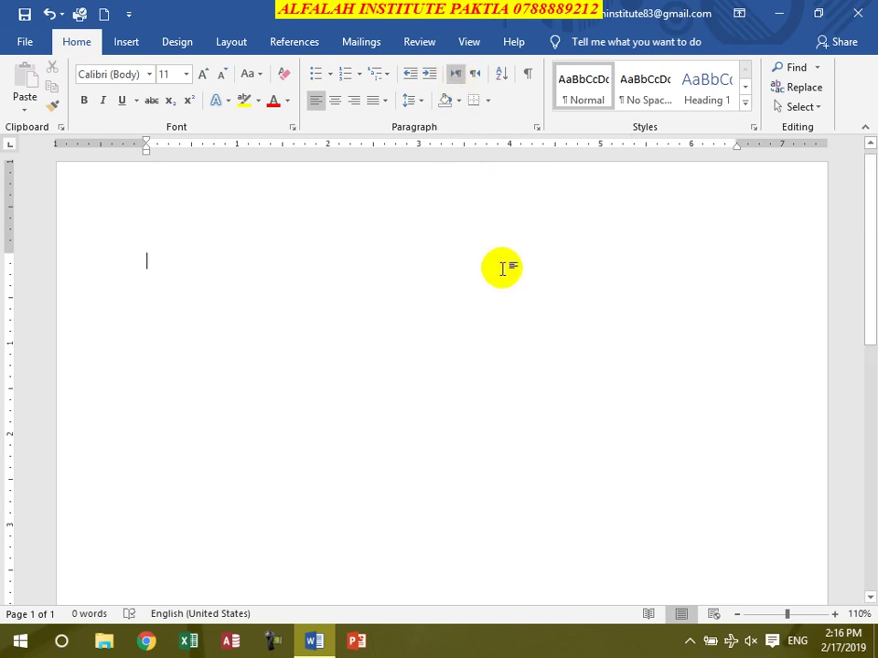
left_click(354, 101)
left_click(334, 101)
left_click(316, 101)
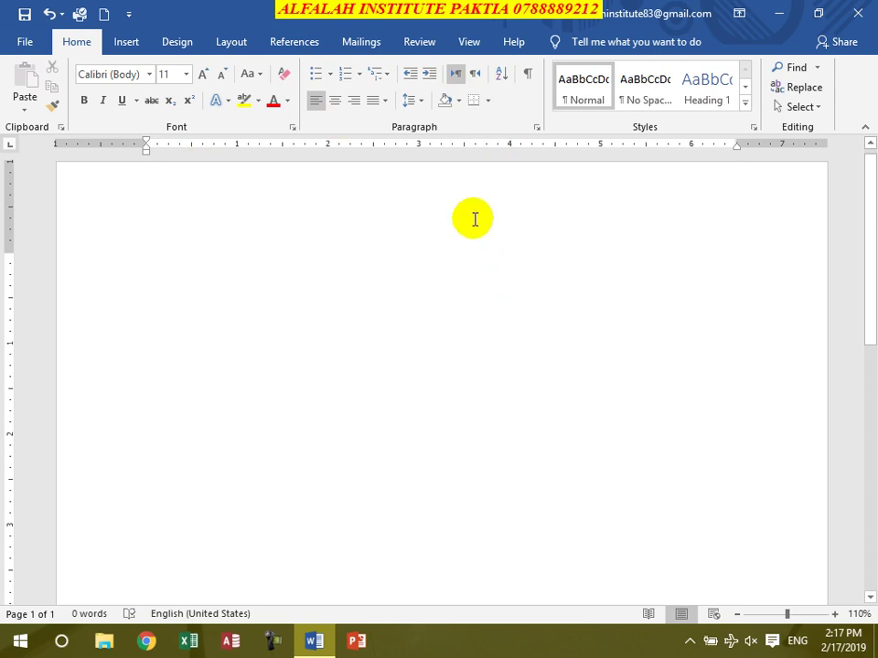
- Set the empty paragraph's direction to right-to-left, toggle off its right alignment setting and increase the font size to 16 pt
left_click(472, 74)
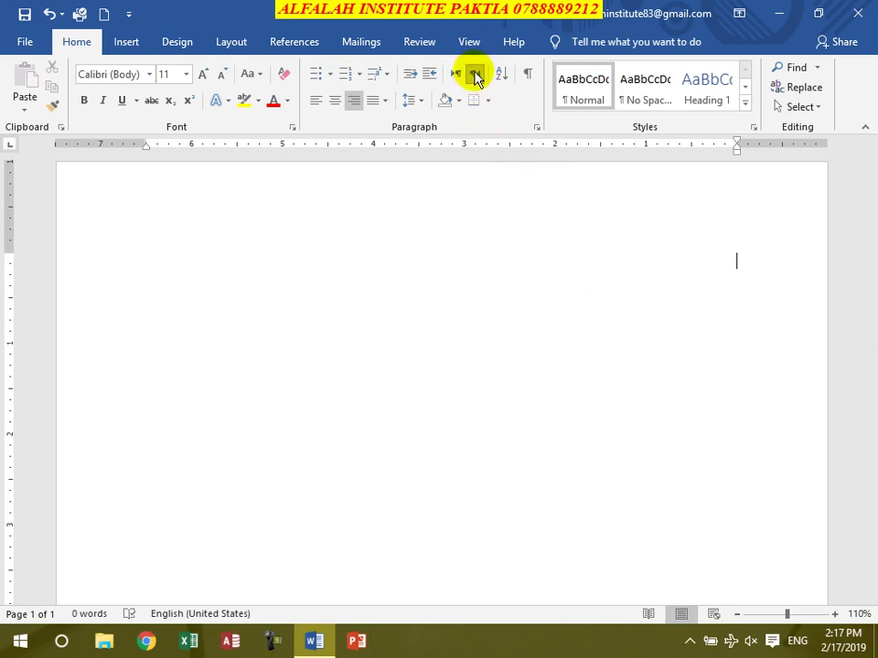
left_click(356, 101)
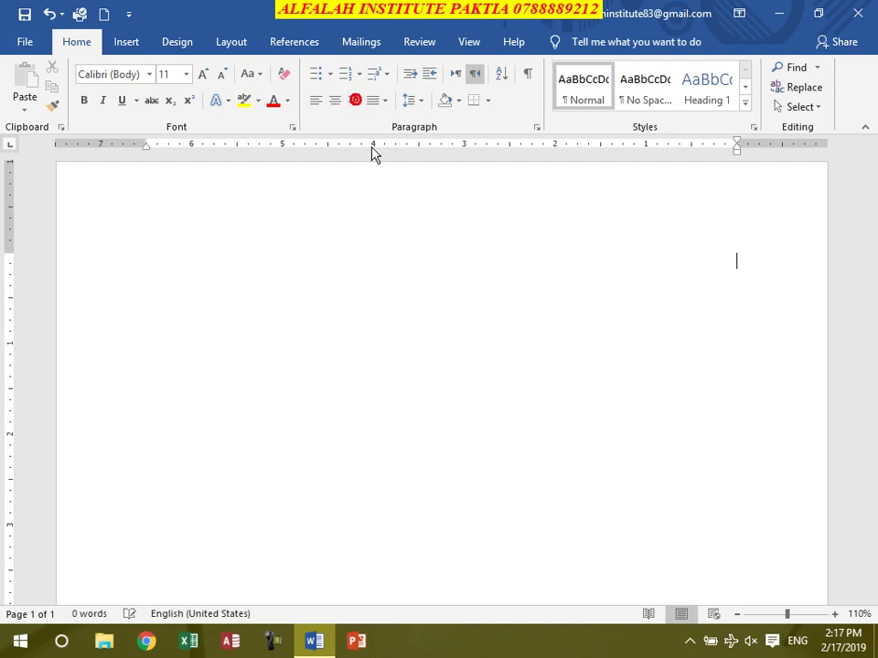
left_click(207, 75)
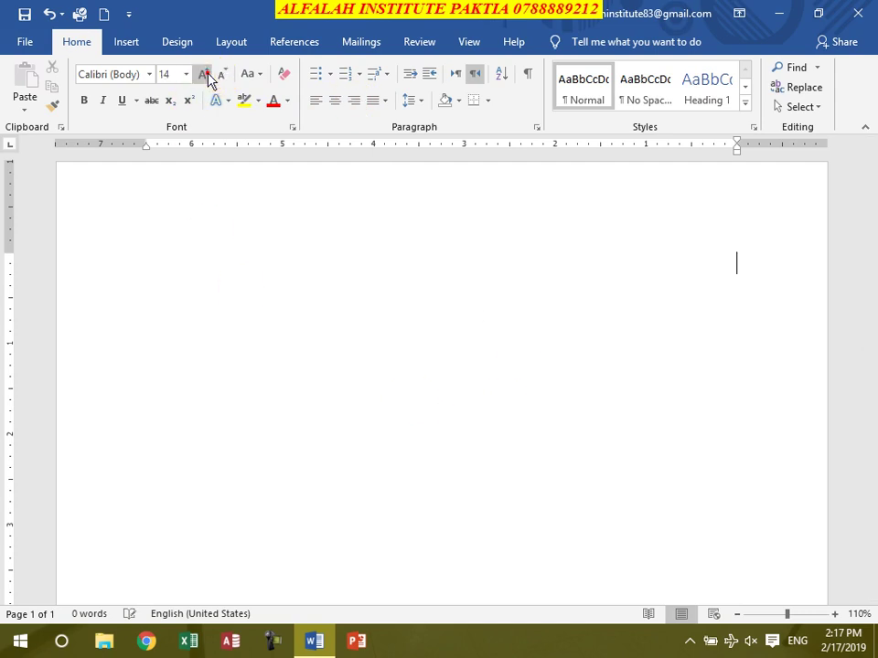
left_click(207, 75)
left_click(207, 75)
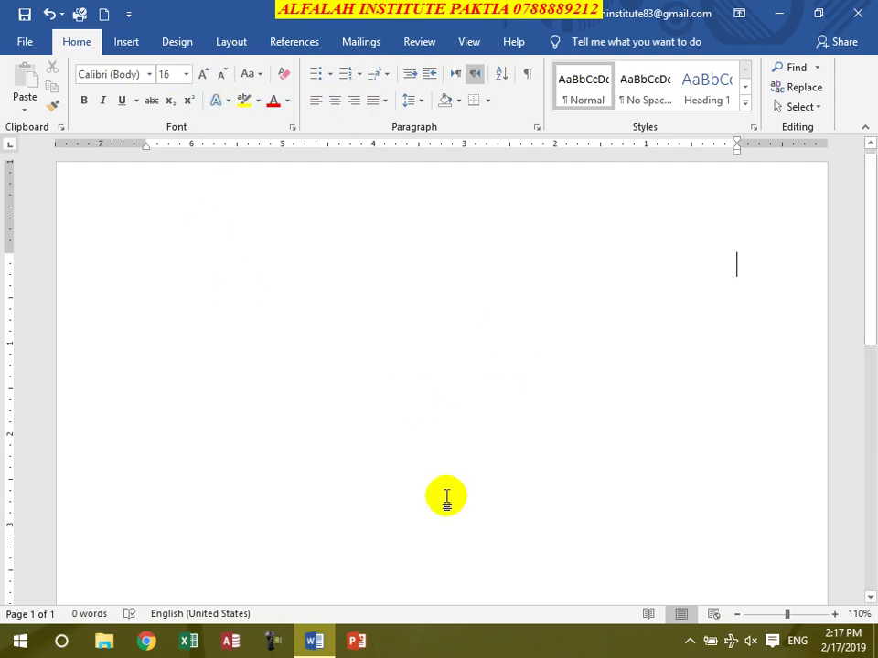
- Write "موږ په الفلاح انستيتيوت" in Pashto, followed by "Alfalah Institute" in English on the same line
key("alt+shift")
type("موږ به")
key("BackSpace")
key("BackSpace")
type("په الفلاح ان")
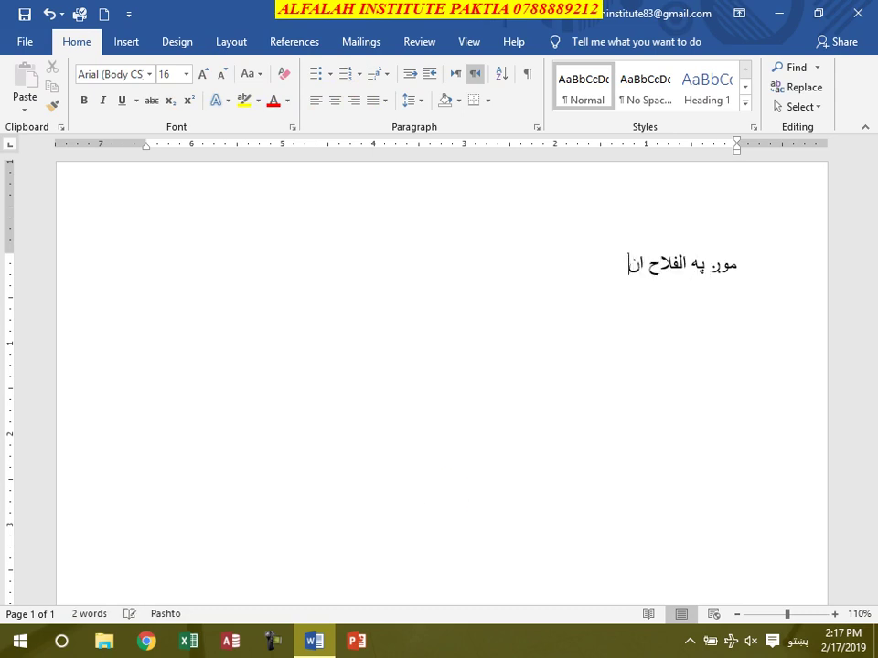
type("ستيتيوټ")
key("alt+shift")
type("Alfalah")
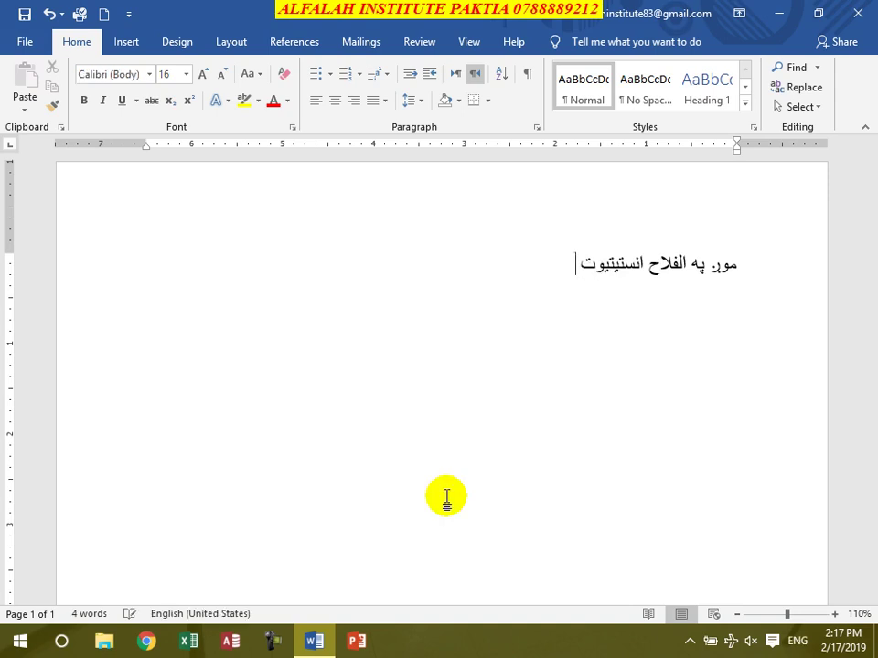
type(" Institute")
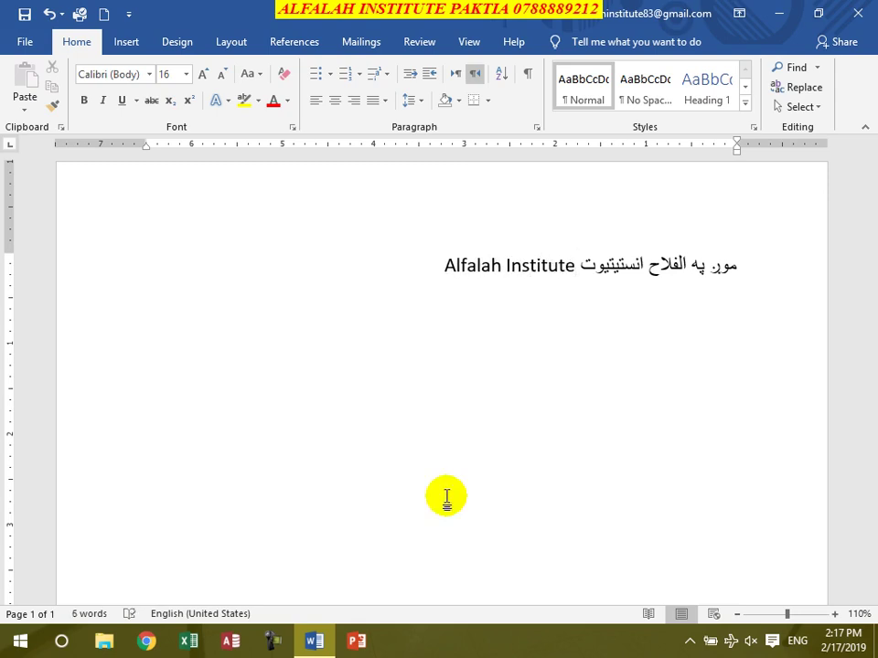
- Switch back to Pashto input and finish the sentence with "کې کمپيوټر زده کړه کوو."
key("alt+shift")
type("کی کمپ")
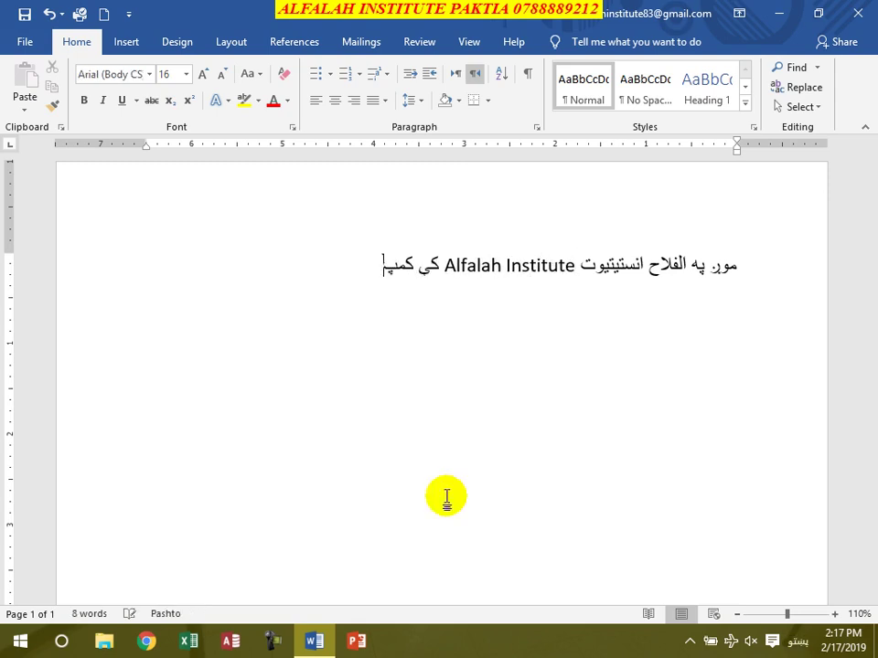
type("یوتر زده کړه کوو.")
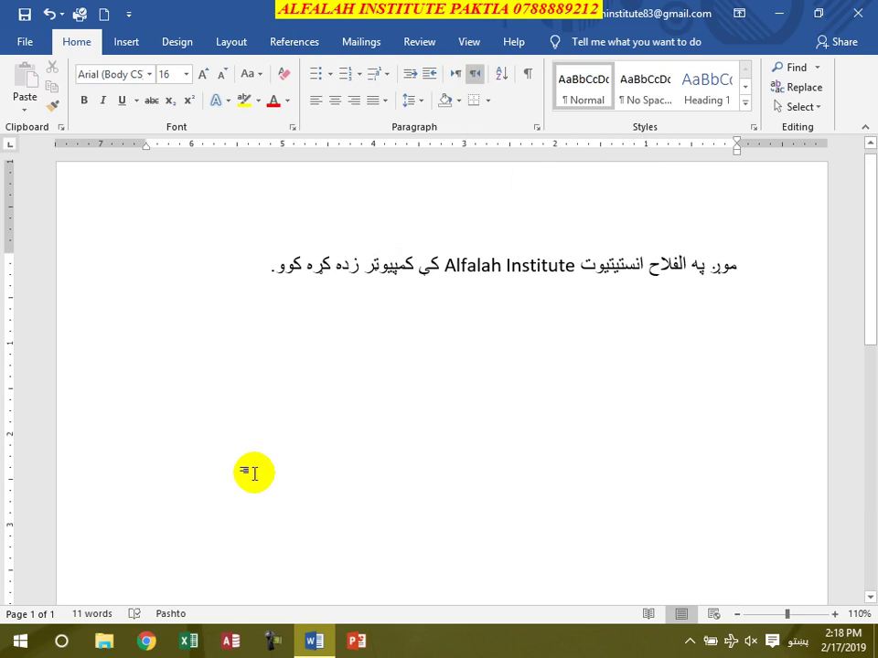
- Try the left, centre and right alignment options in turn on the whole mixed-language sentence
key("ctrl+a")
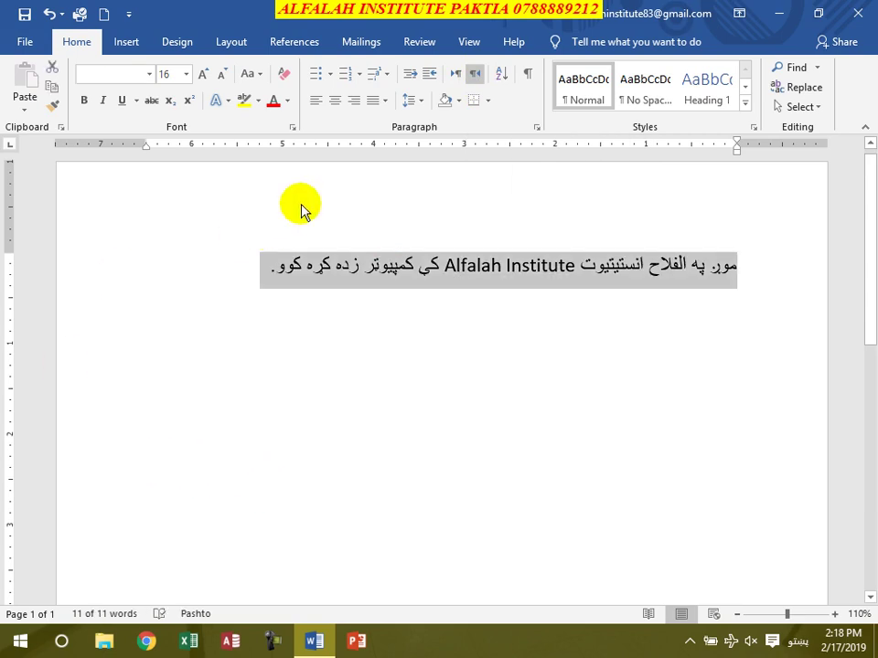
left_click(318, 103)
left_click(334, 102)
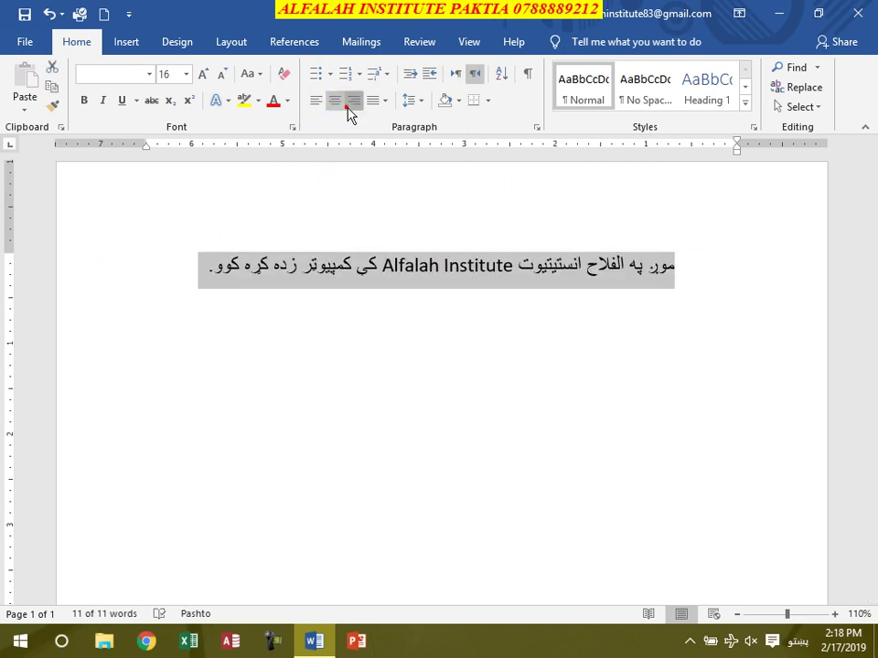
left_click(354, 102)
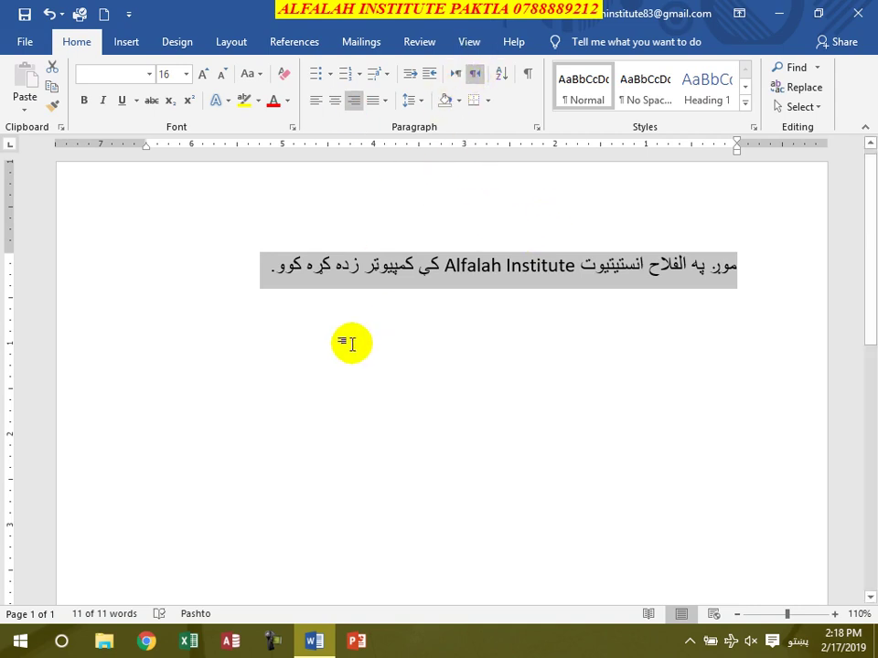
- Undo the alignment changes, the mixed-language sentence and the right-to-left formatting back to an empty left-to-right page
key("ctrl+z")
key("ctrl+z")
key("ctrl+z")
key("ctrl+z")
key("ctrl+z")
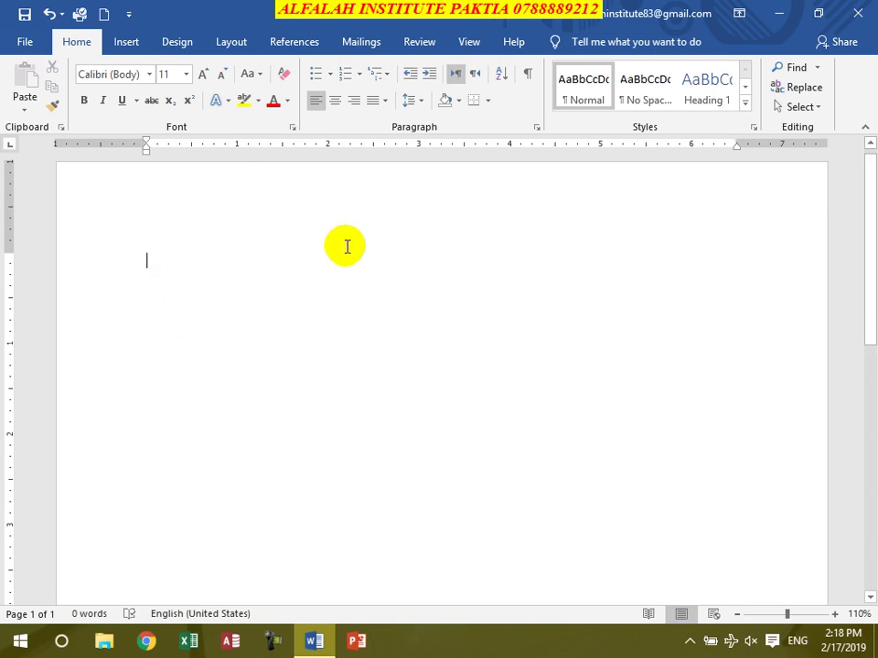
- Fill the document with sample paragraphs using =rand()
type("=rand()")
key("Return")
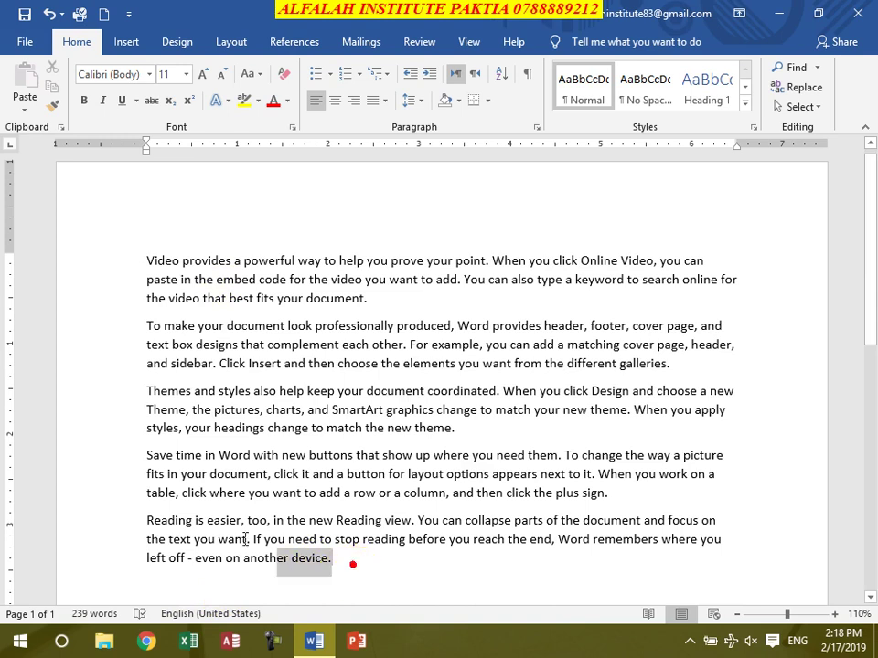
- Try Multiple line spacing at 3.5 on all the sample paragraphs, and undo it
left_click_drag(351, 562, 92, 245)
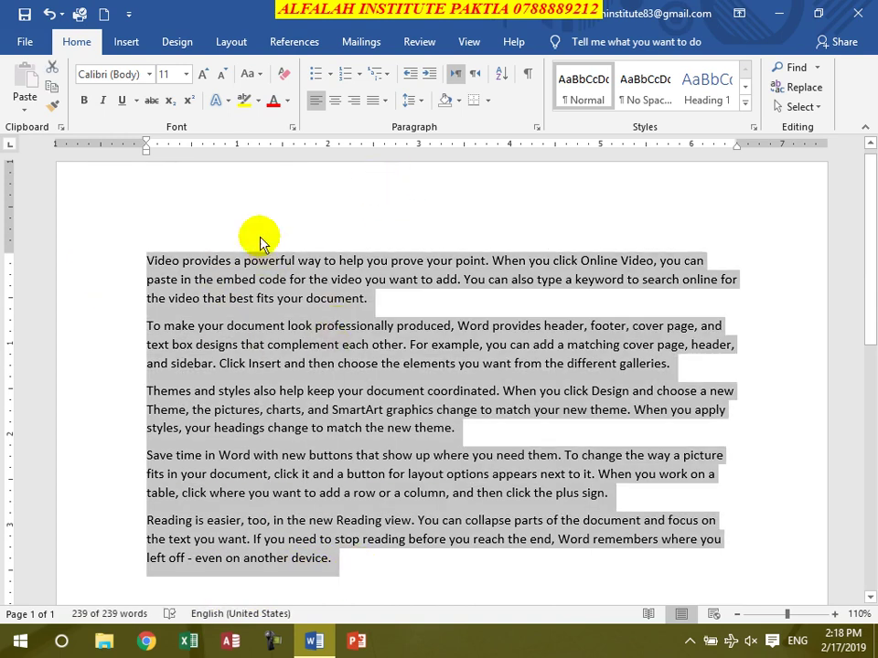
left_click(410, 99)
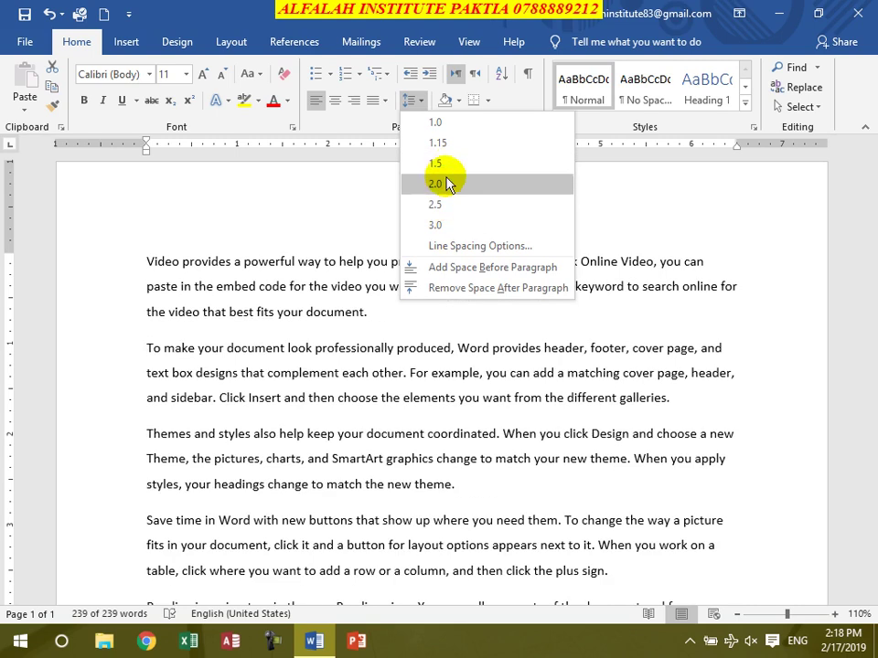
key("ctrl+a")
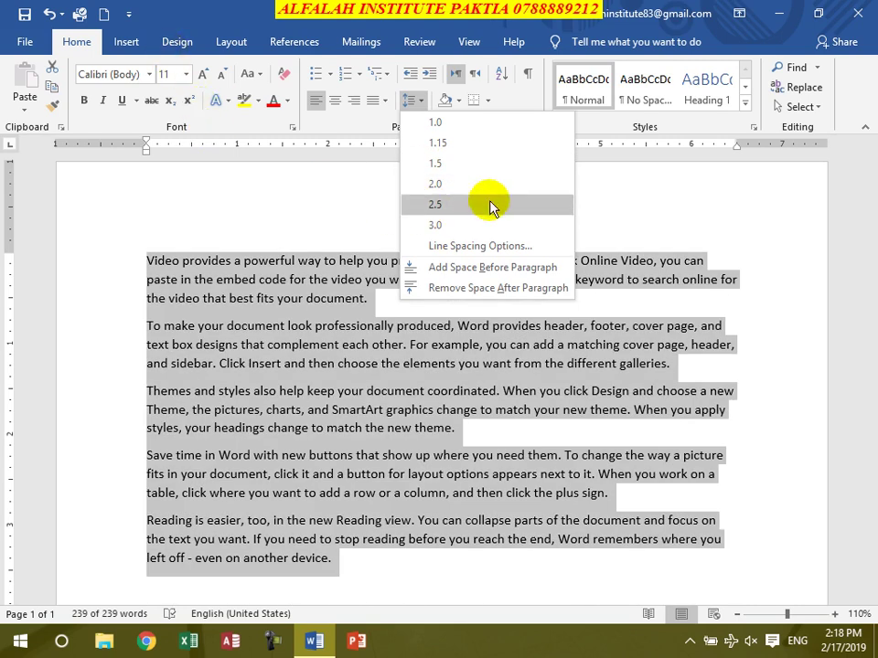
left_click(470, 245)
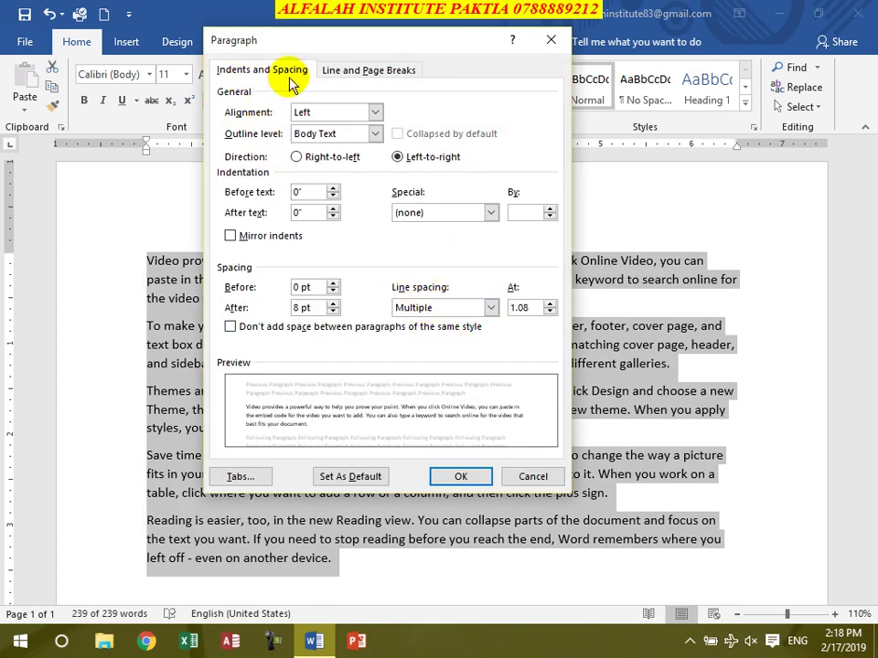
left_click(549, 304)
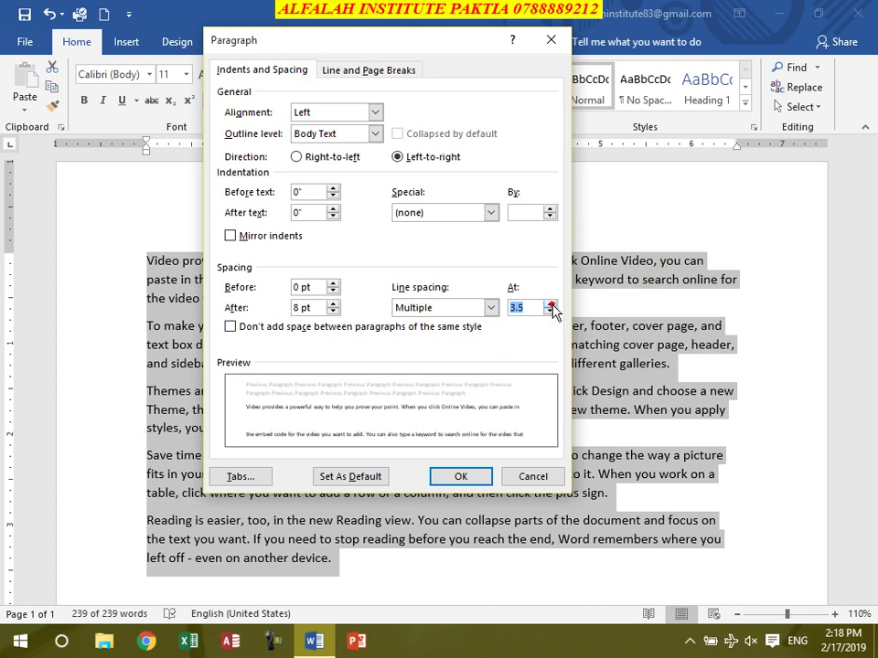
left_click(460, 477)
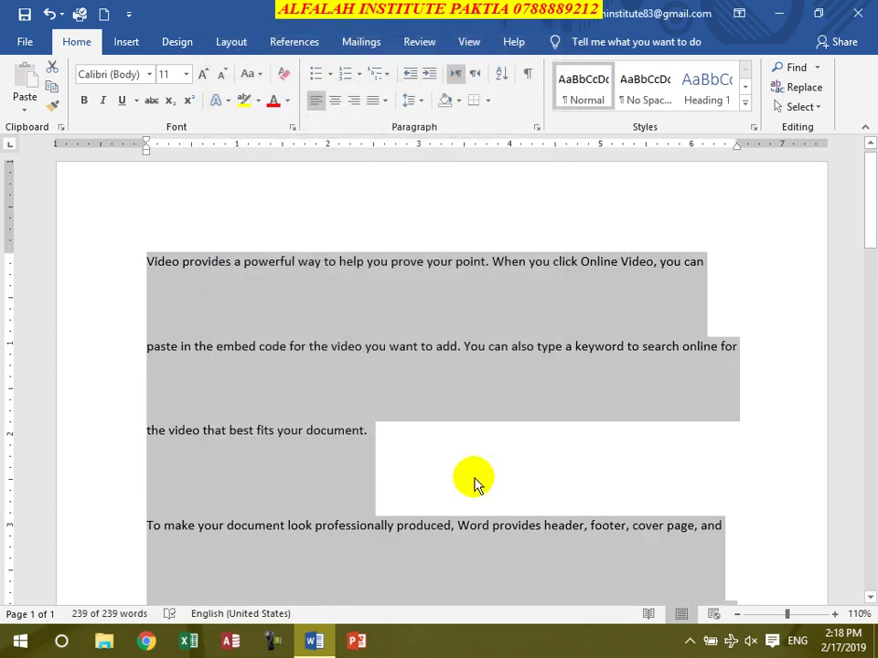
left_click(51, 14)
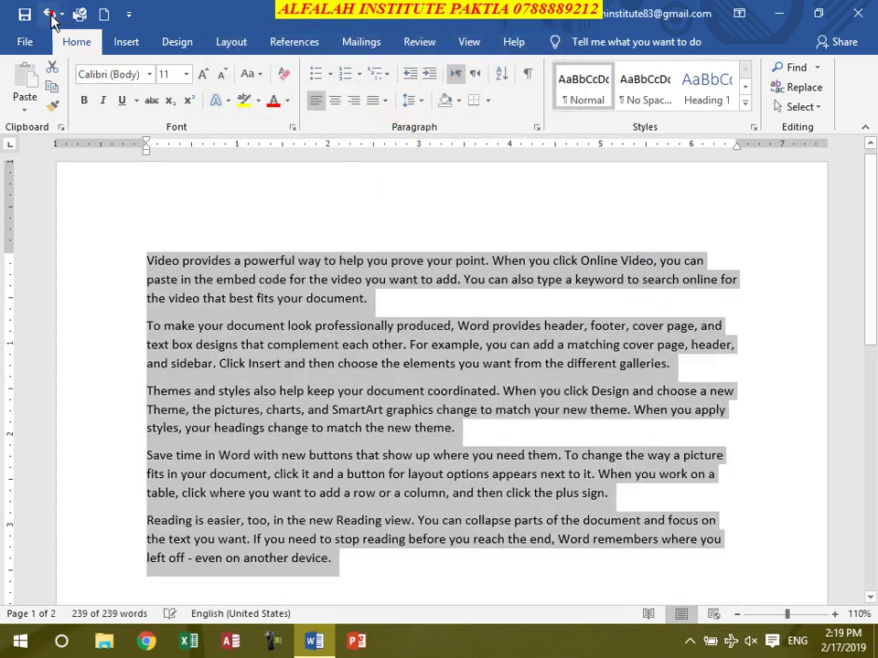
- Remove the space after all the sample paragraphs
left_click(416, 106)
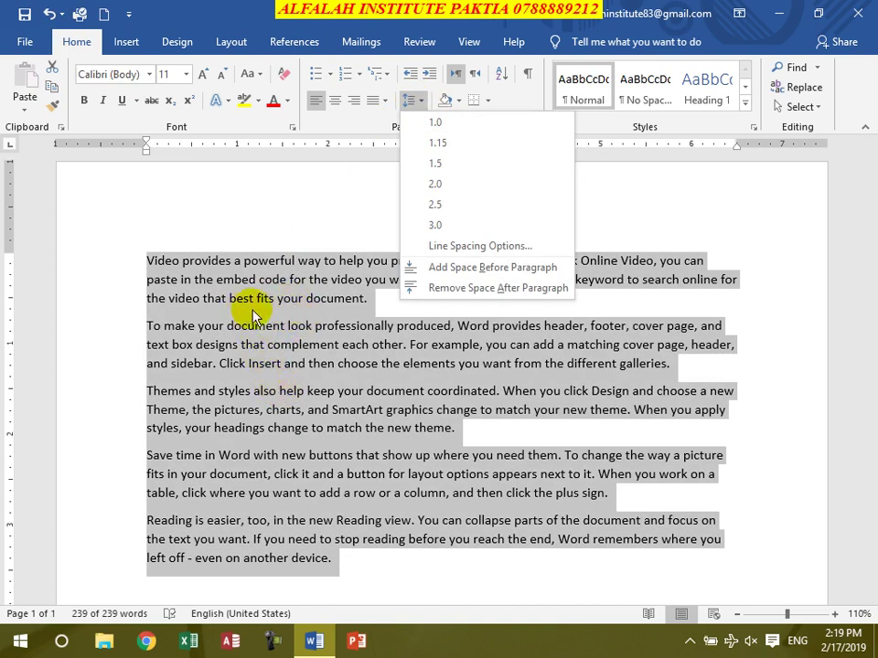
left_click(466, 289)
- Try adding space before all the sample paragraphs, and remove it again
key("ctrl+a")
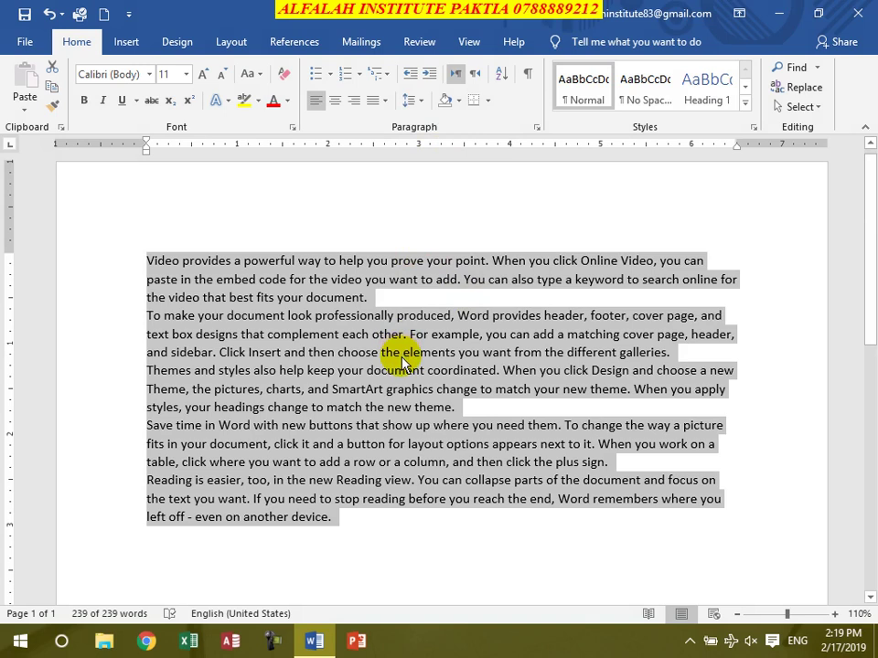
left_click(422, 103)
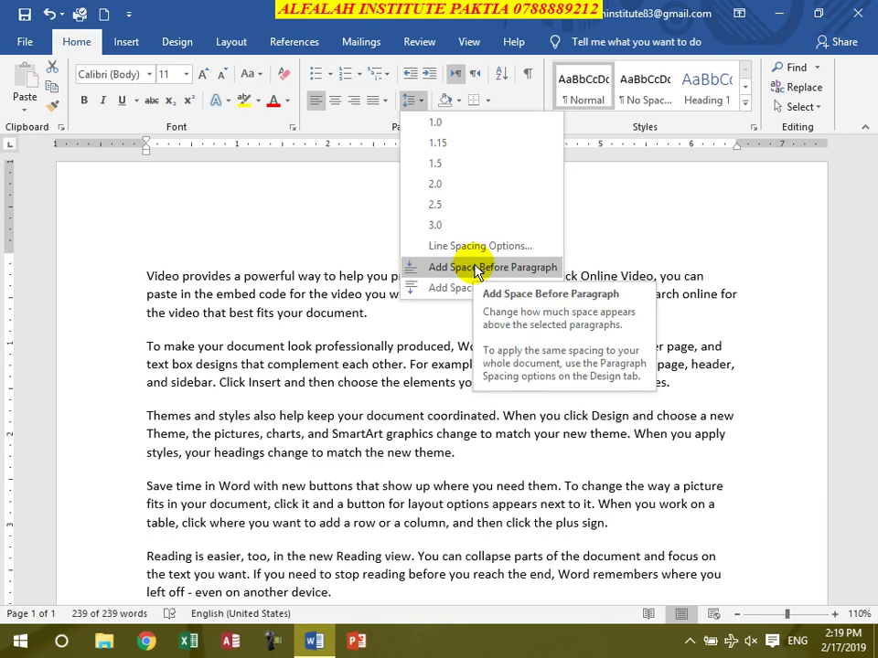
left_click(475, 267)
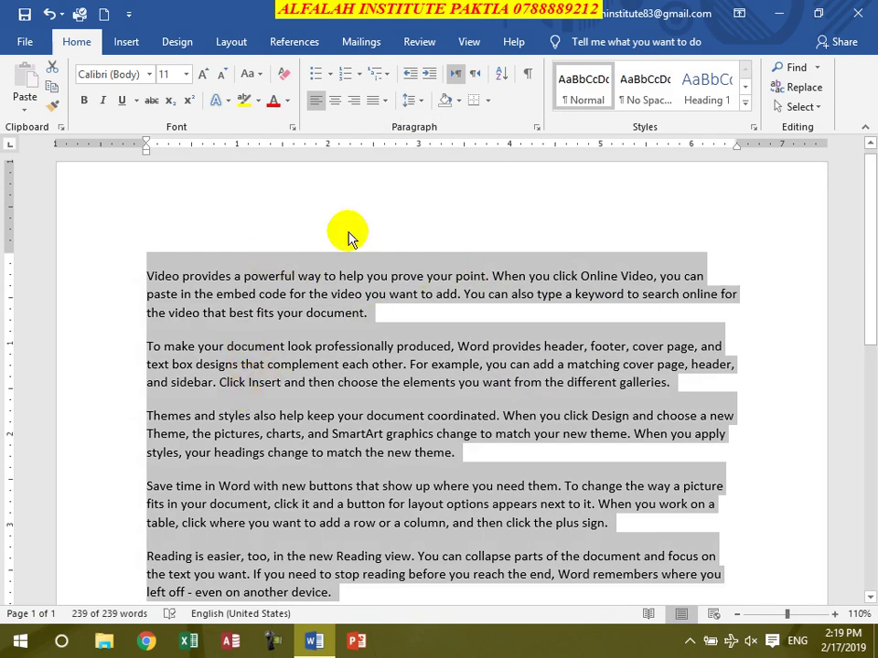
left_click(413, 101)
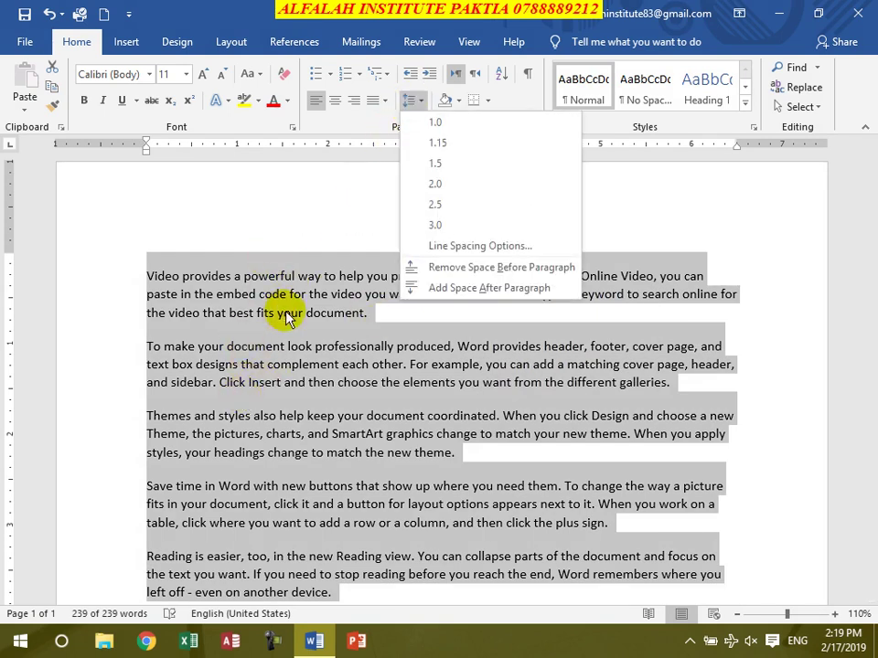
left_click(412, 267)
- Add space after all the sample paragraphs
left_click(412, 101)
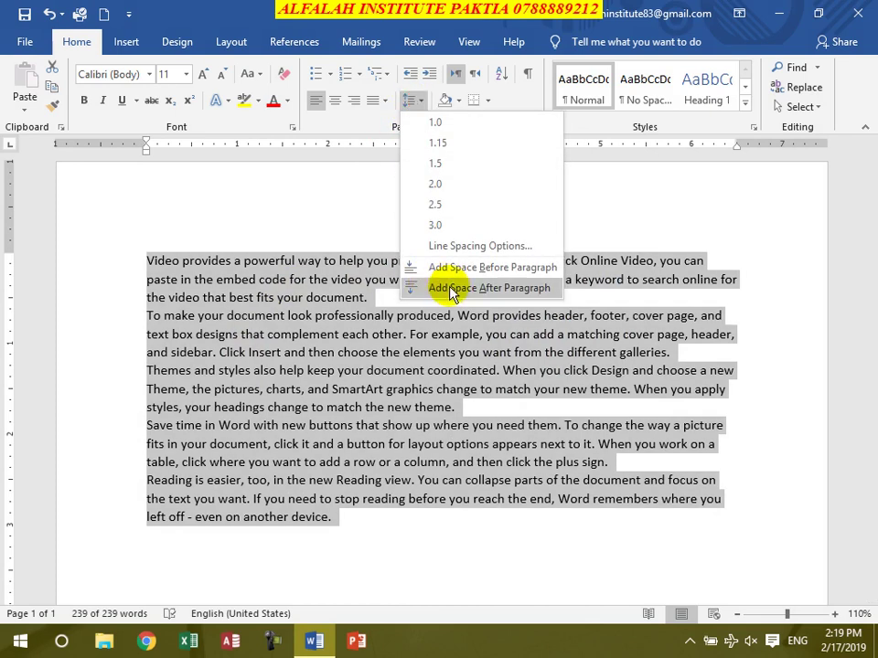
left_click(466, 288)
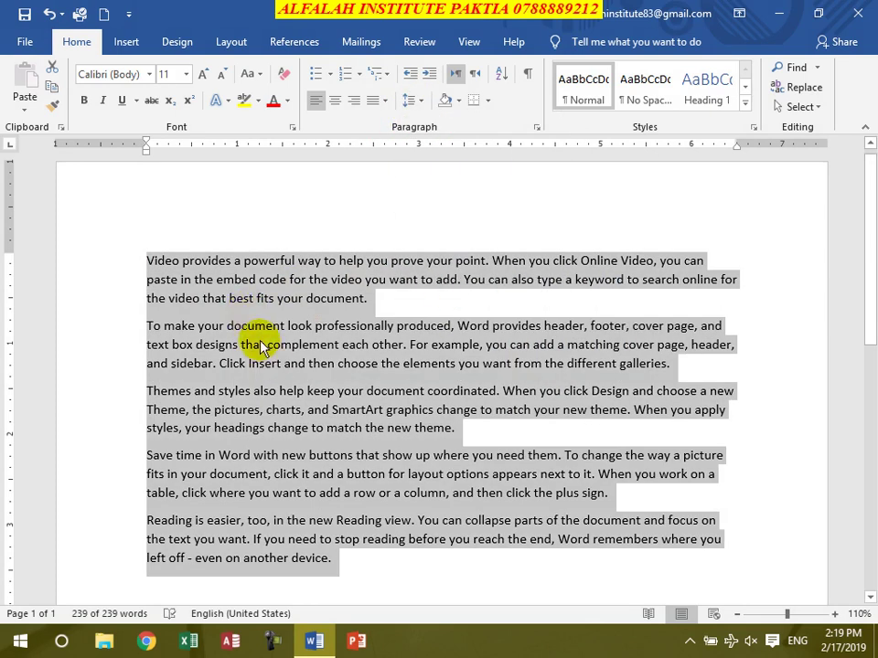
left_click(261, 345)
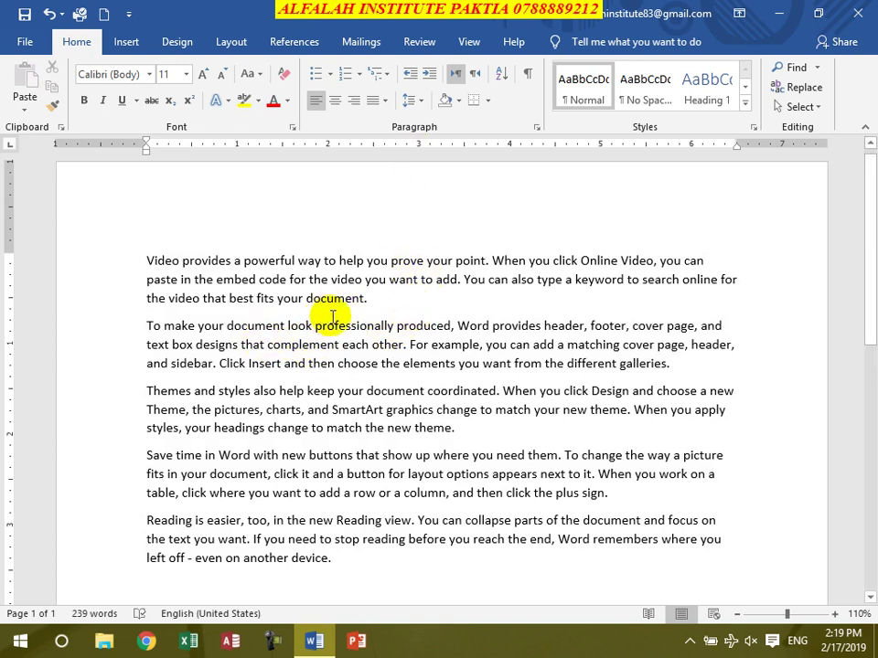
- Justify all the sample paragraphs between both margins
key("ctrl+a")
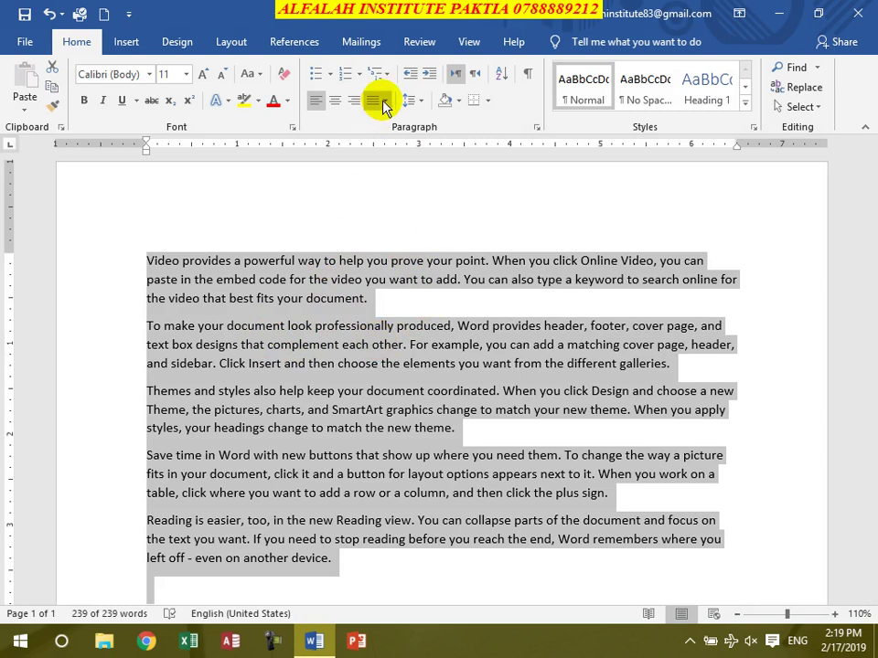
left_click(383, 103)
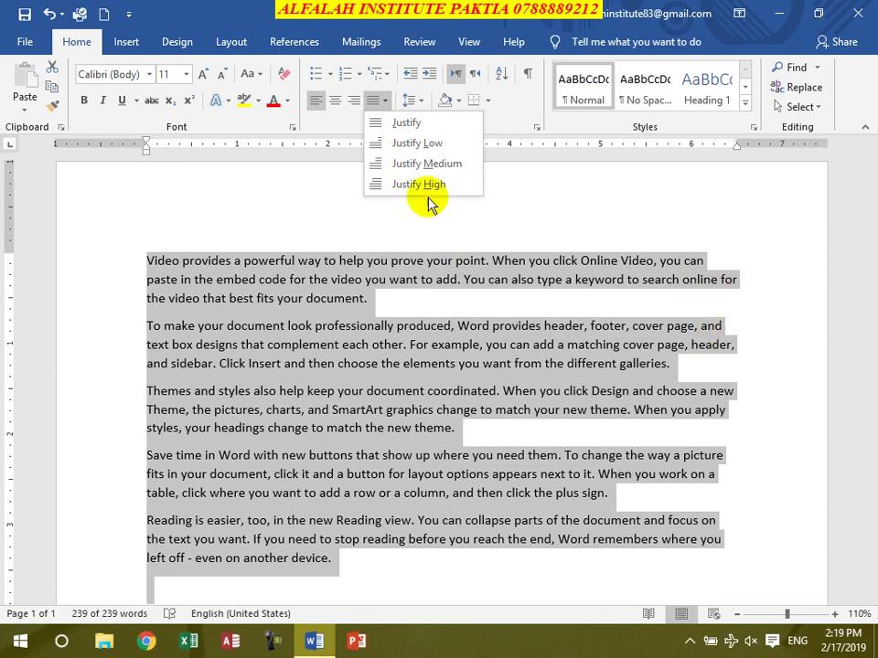
left_click(407, 124)
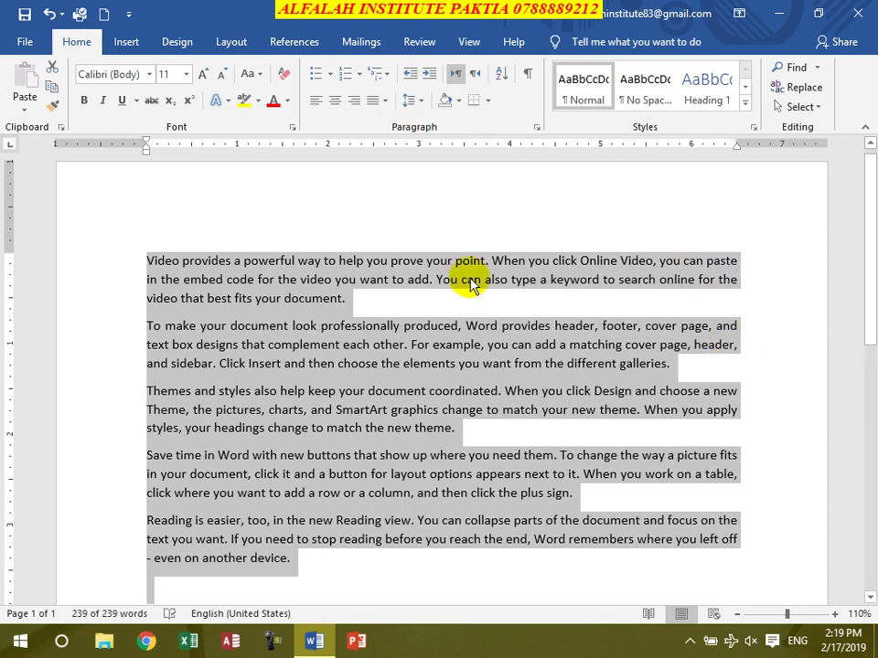
left_click(385, 101)
left_click(393, 163)
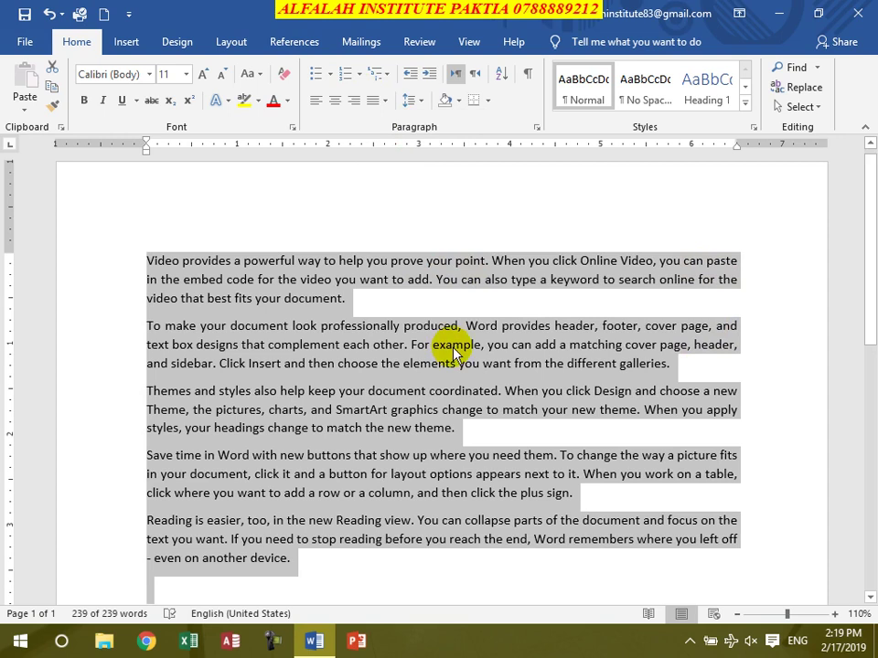
- Try Justify Medium, followed by Justify High, on all the sample paragraphs
left_click(370, 100)
left_click(405, 163)
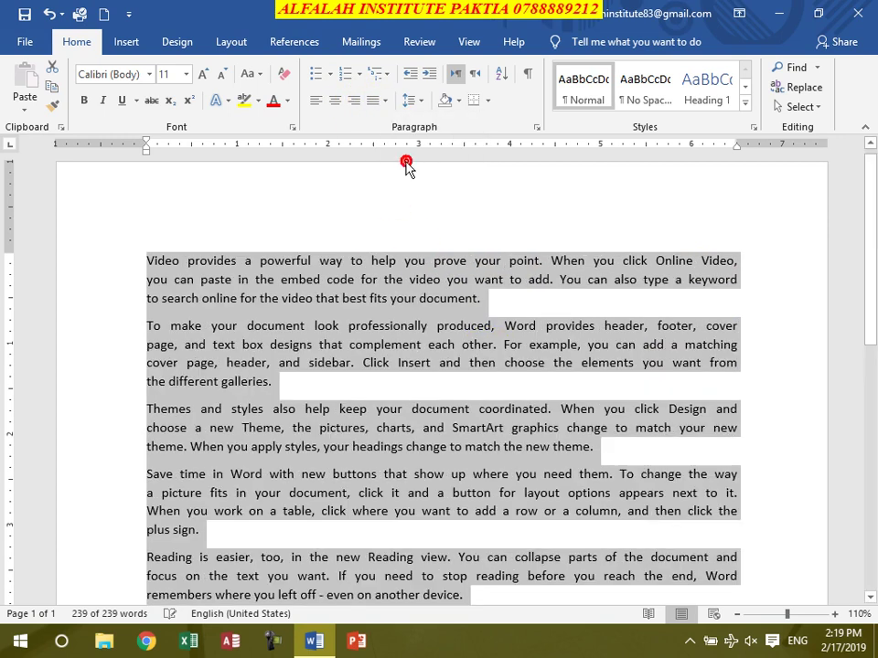
left_click(379, 100)
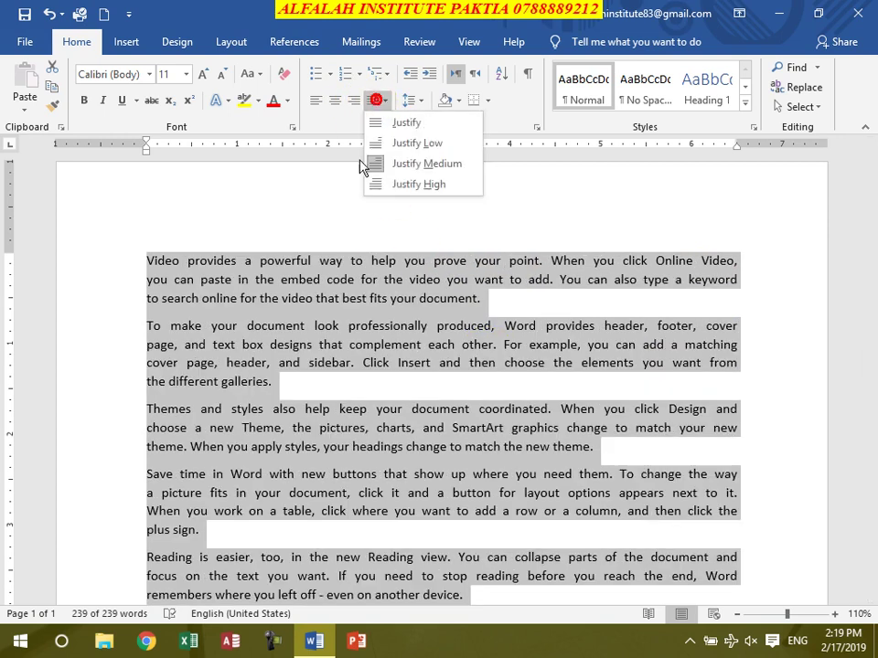
left_click(408, 187)
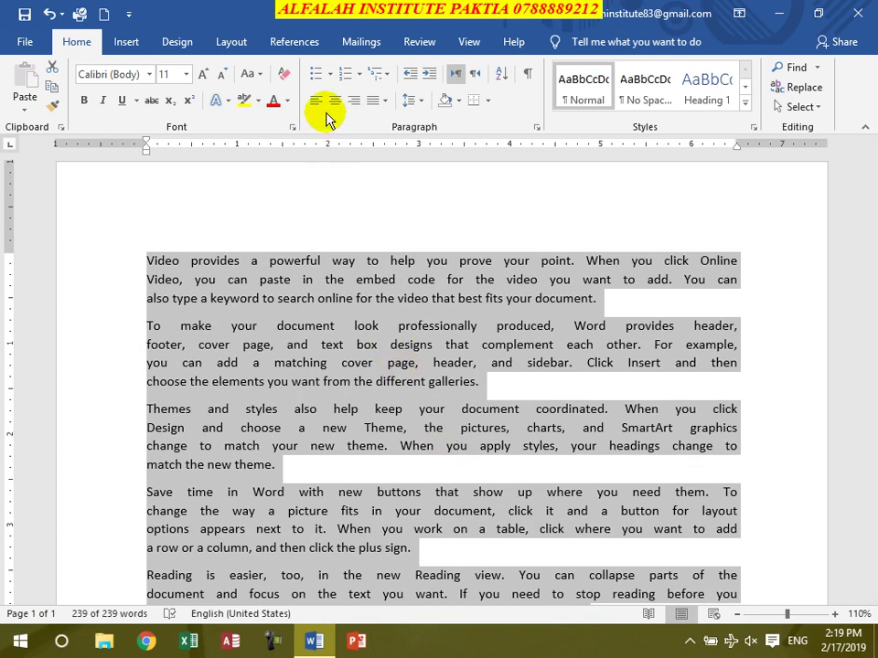
- Undo the justification changes and the space added after the sample paragraphs
left_click(47, 13)
left_click(48, 13)
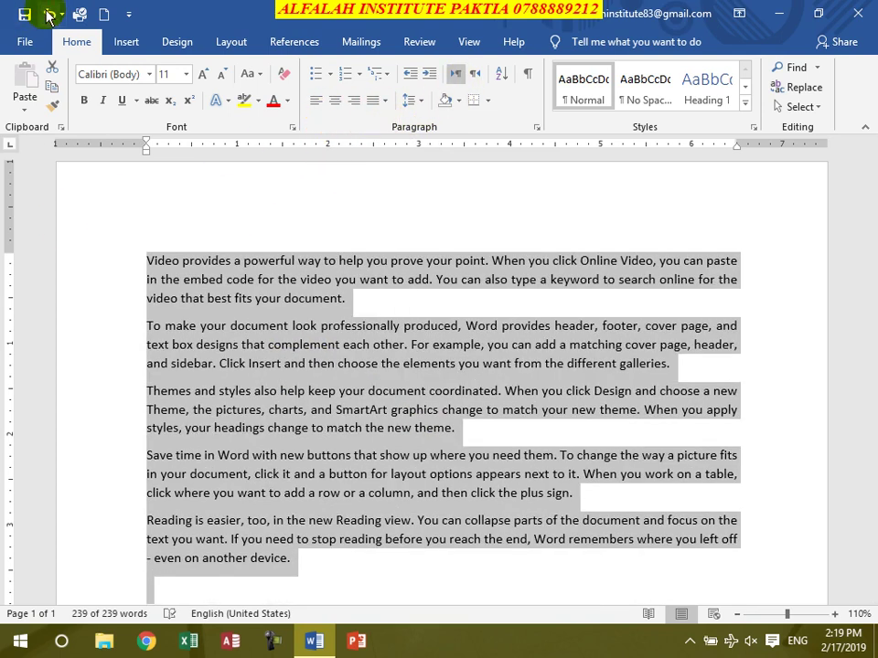
left_click(47, 14)
left_click(47, 13)
left_click(47, 14)
left_click(47, 14)
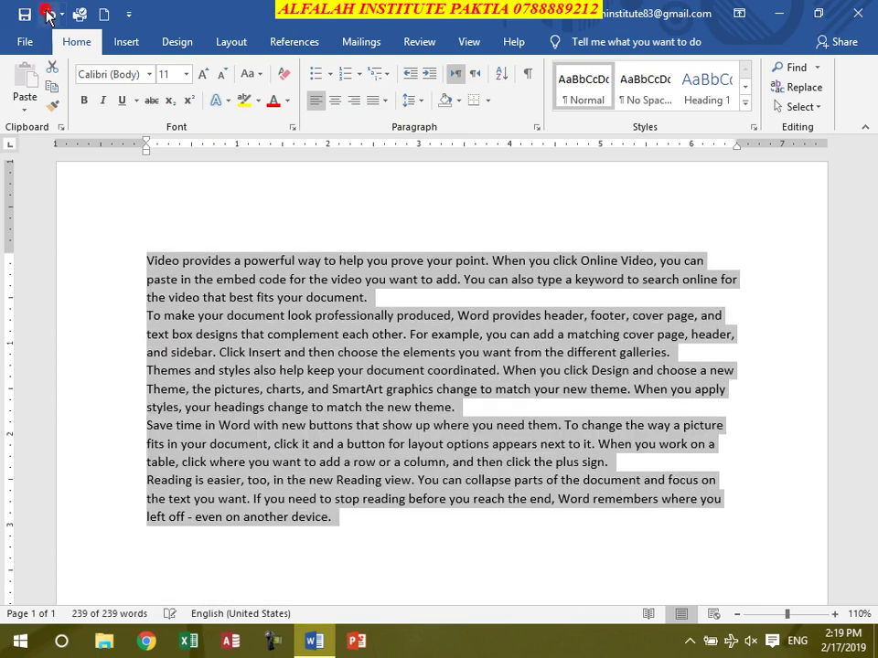
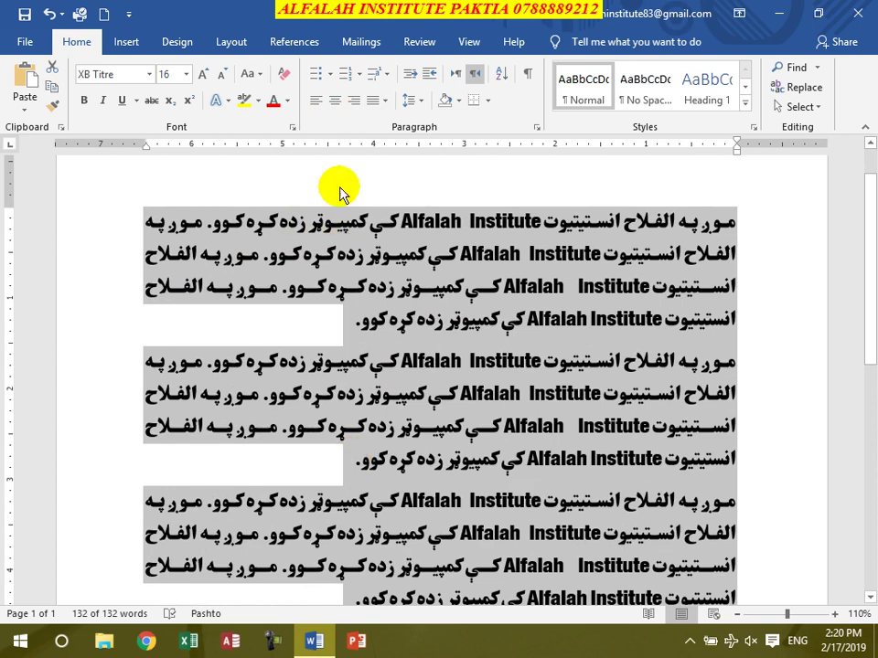
- Right-align the Pashto paragraphs and stretch the word الفلاح in the first line with a long run of kashida characters
left_click(354, 100)
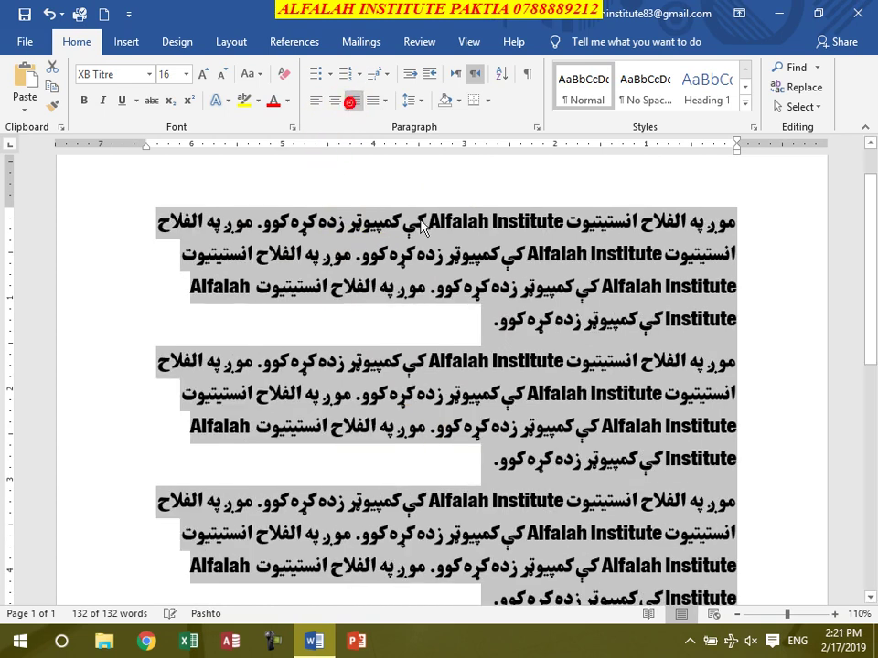
left_click(725, 223)
left_click(666, 221)
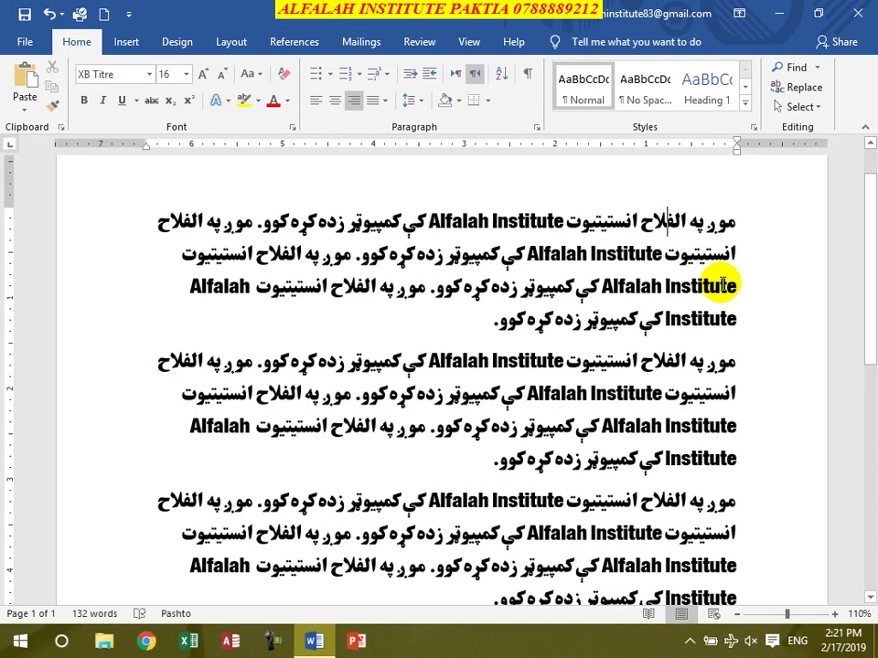
key("alt+shift")
type("ــــــــ")
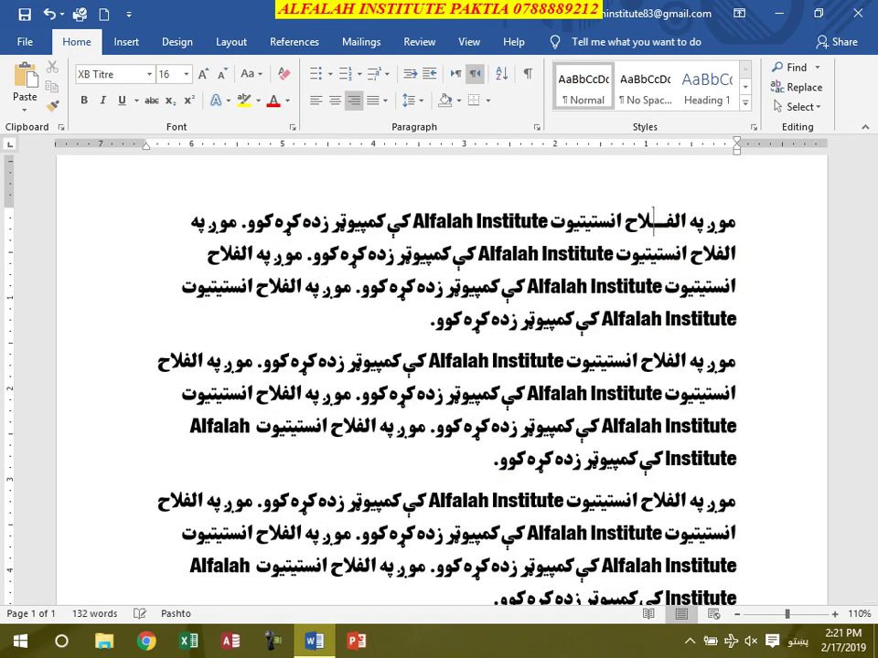
type("ــــــــــــــــــــــــــ")
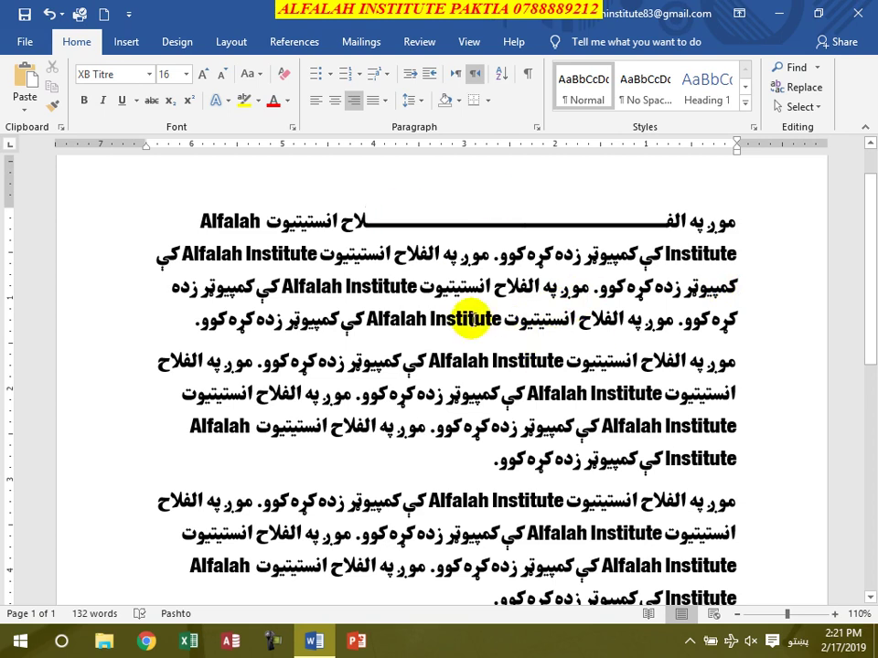
- Delete all the Pashto text from the document
key("ctrl+a")
key("Delete")
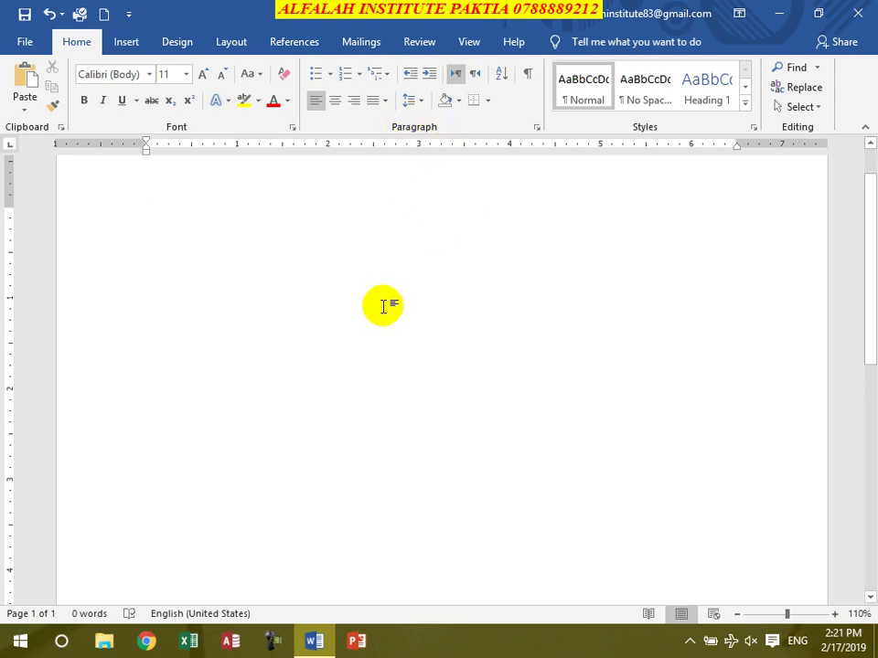
type("=ran")
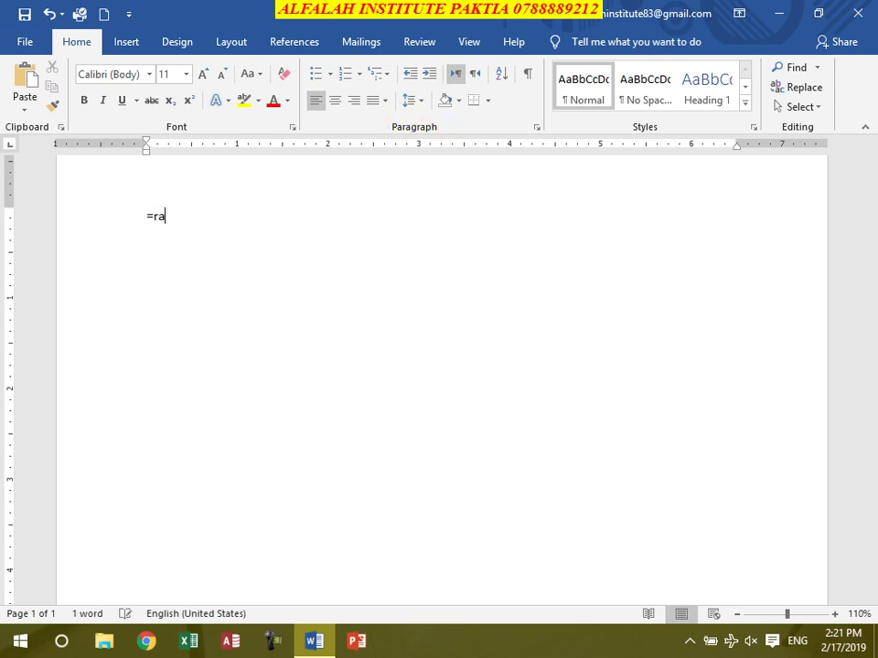
key("BackSpace")
key("BackSpace")
key("BackSpace")
key("BackSpace")
- Enter the word Afghanistan on the blank page
type("Afghanistan")
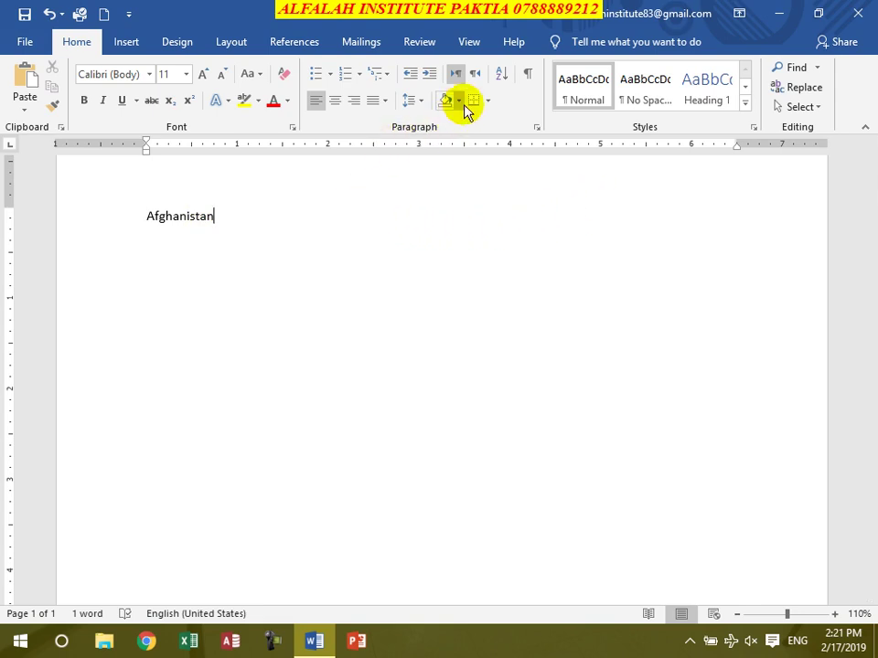
- Try to make the word Afghanistan bold, italic and 16 pt without selecting it
left_click(85, 100)
left_click(105, 100)
left_click(203, 75)
left_click(203, 75)
left_click(203, 75)
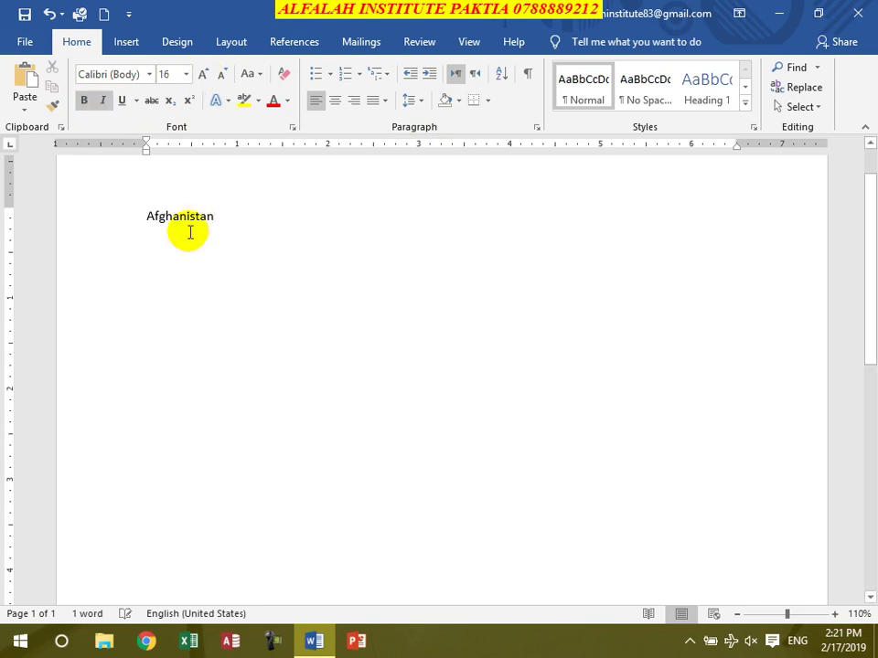
- Make the whole word Afghanistan bold and italic, and enlarge it to 20 pt
left_click_drag(215, 215, 132, 206)
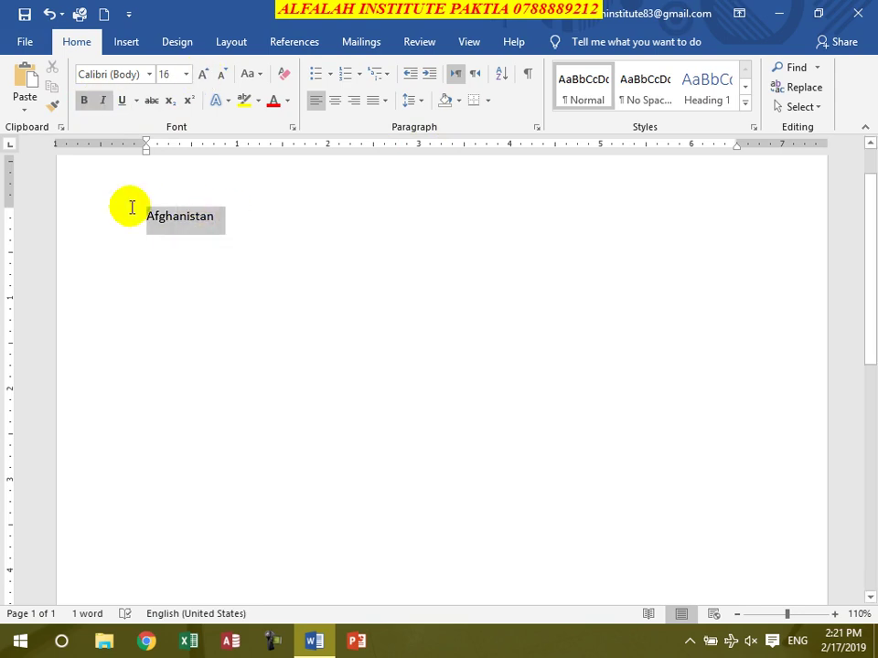
left_click(83, 100)
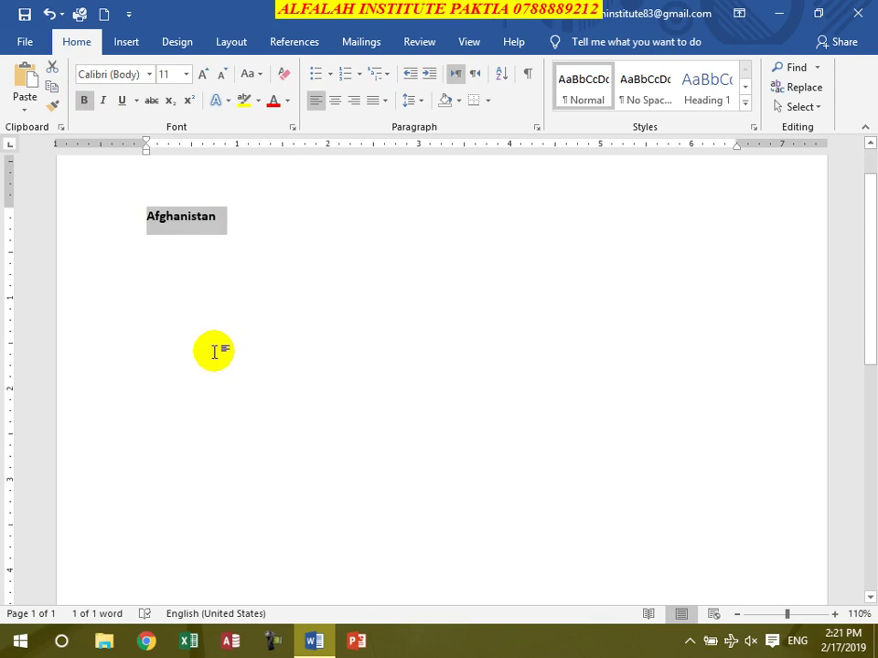
left_click(102, 103)
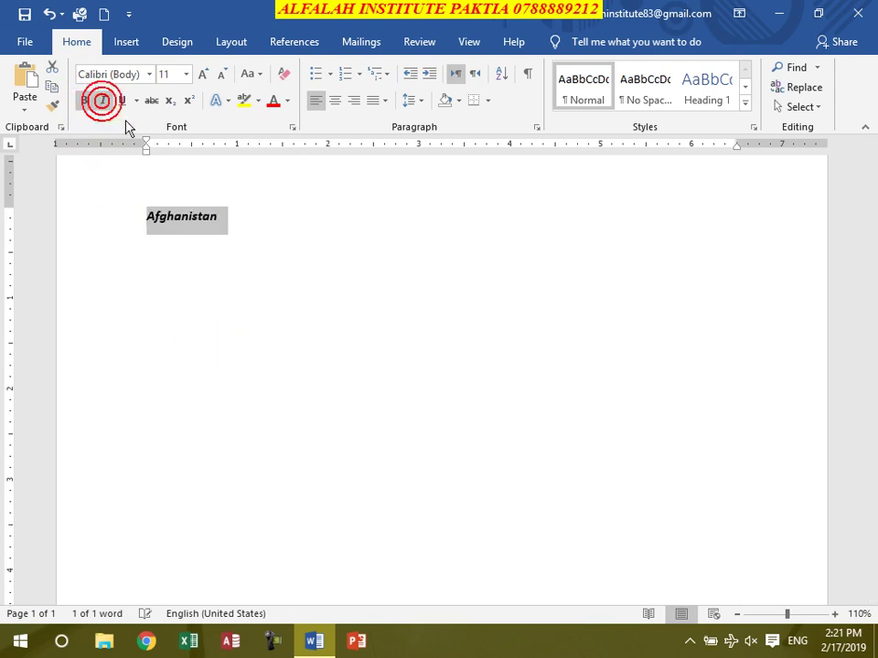
left_click(204, 75)
left_click(204, 75)
left_click(204, 75)
left_click(203, 75)
left_click(204, 75)
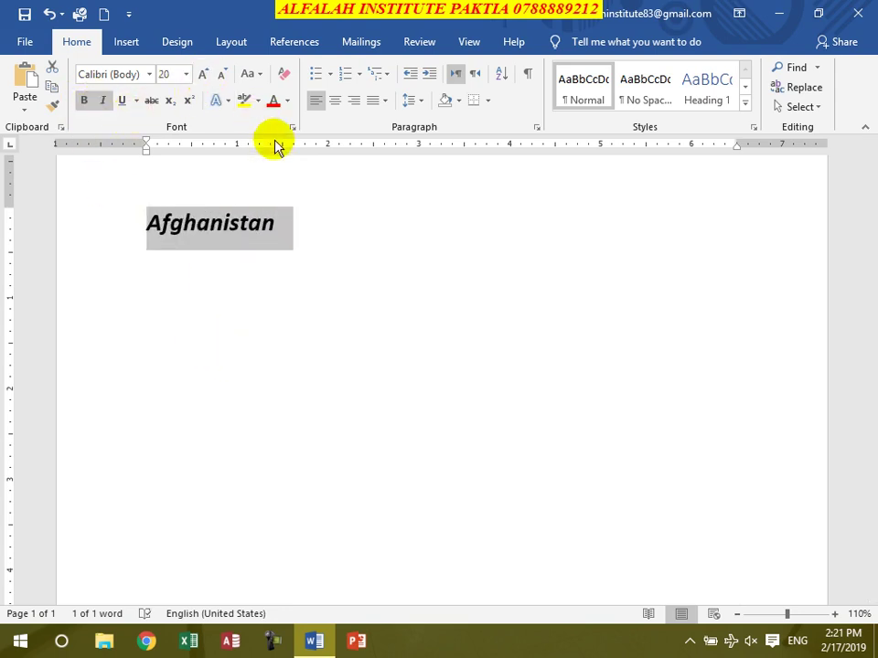
- Shade the Afghanistan paragraph with the standard dark blue color
left_click(458, 101)
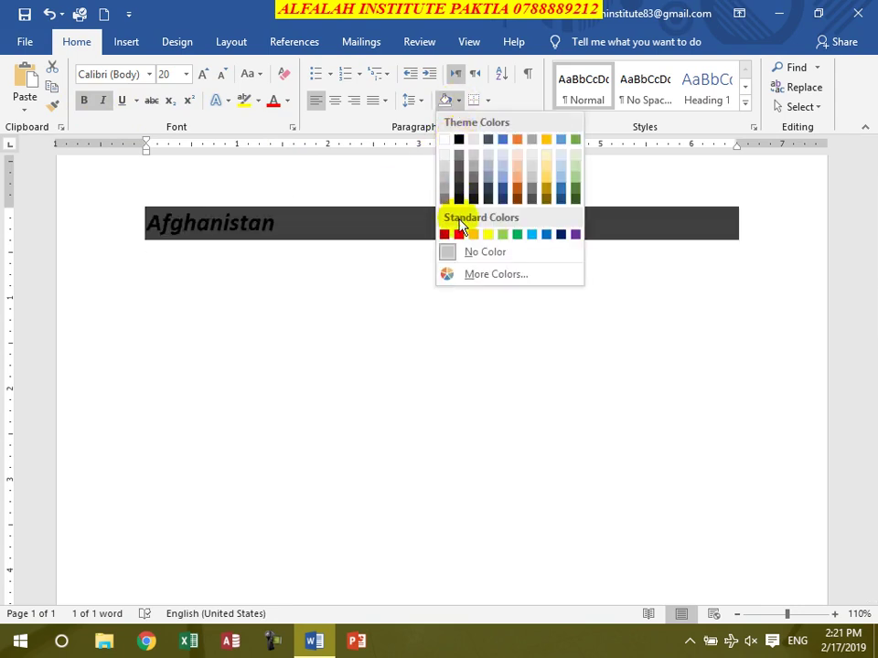
left_click(560, 235)
left_click(339, 214)
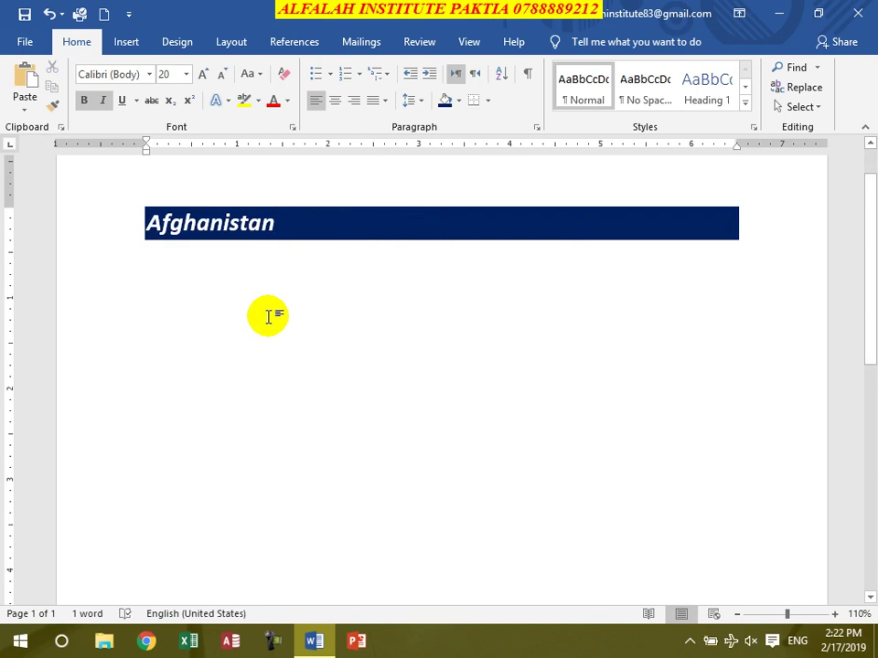
type("\\")
key("Return")
key("BackSpace")
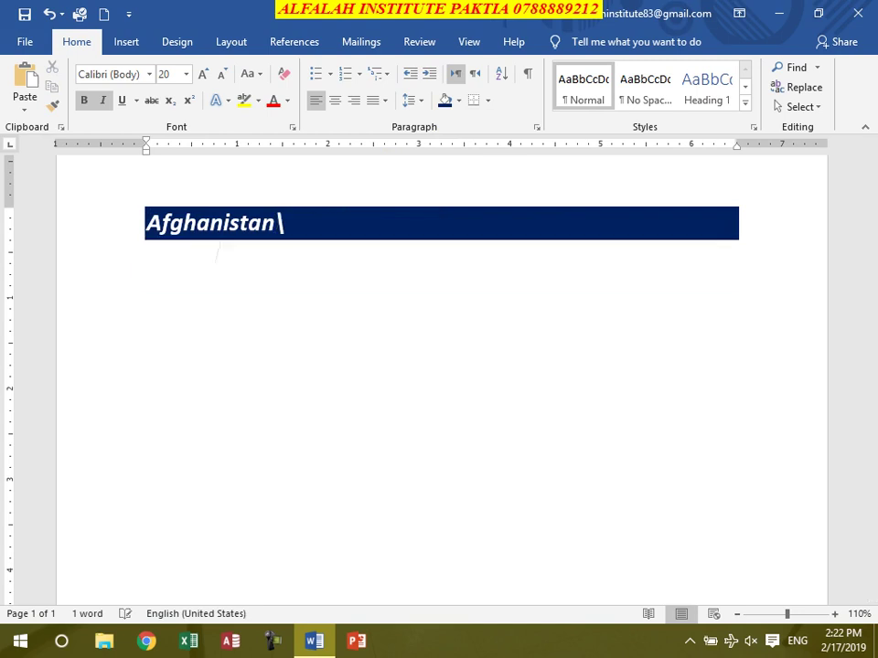
key("BackSpace")
- Start a new line below the Afghanistan heading, clear all its formatting and enter wfsdfsdf as sample text
key("Return")
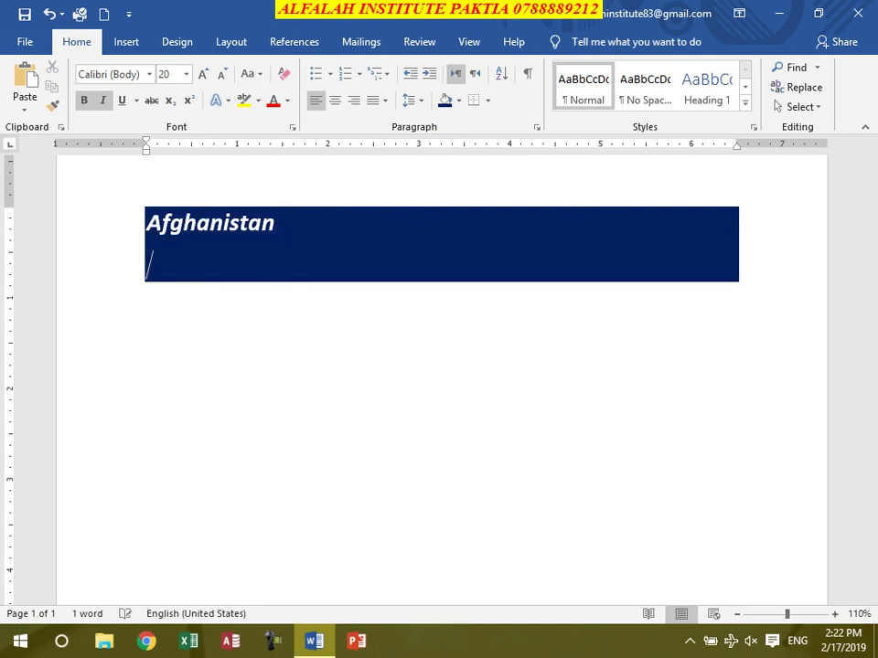
left_click(286, 75)
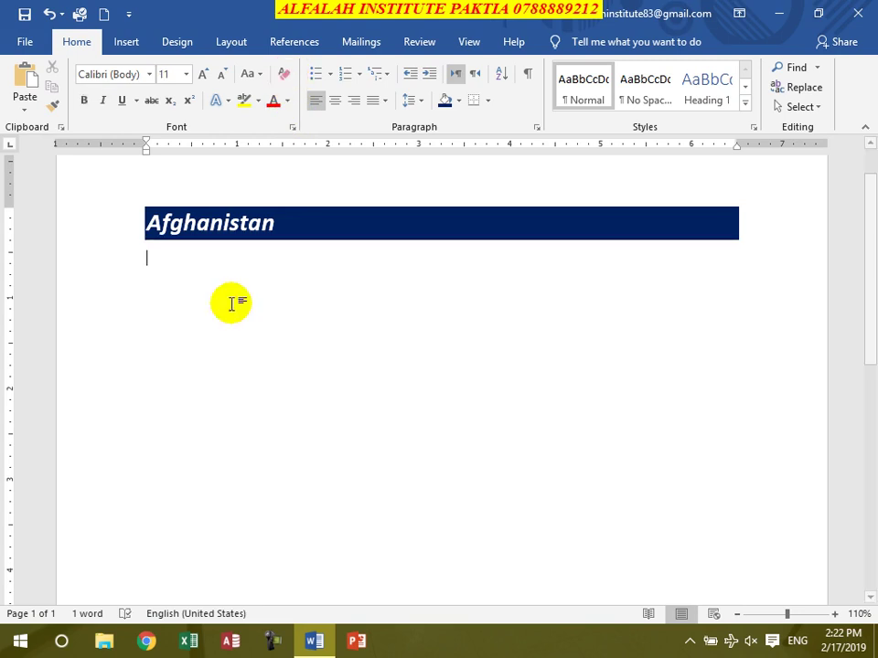
type("wfsdfsdf")
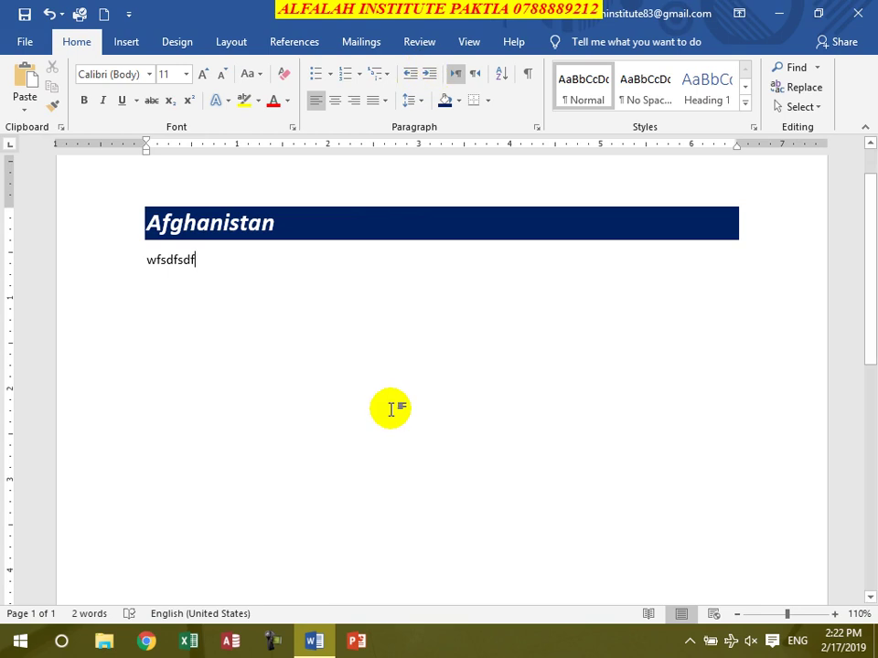
- Replace the whole document content with random sample paragraphs generated by =rand()
key("ctrl+a")
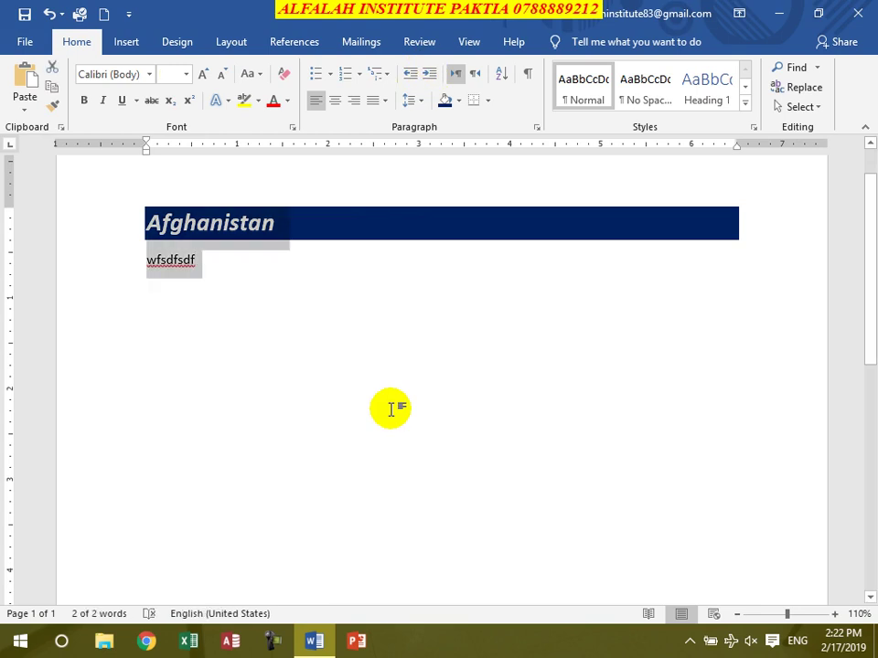
type("=rand()")
key("Return")
scroll(391, 405, "up", 10)
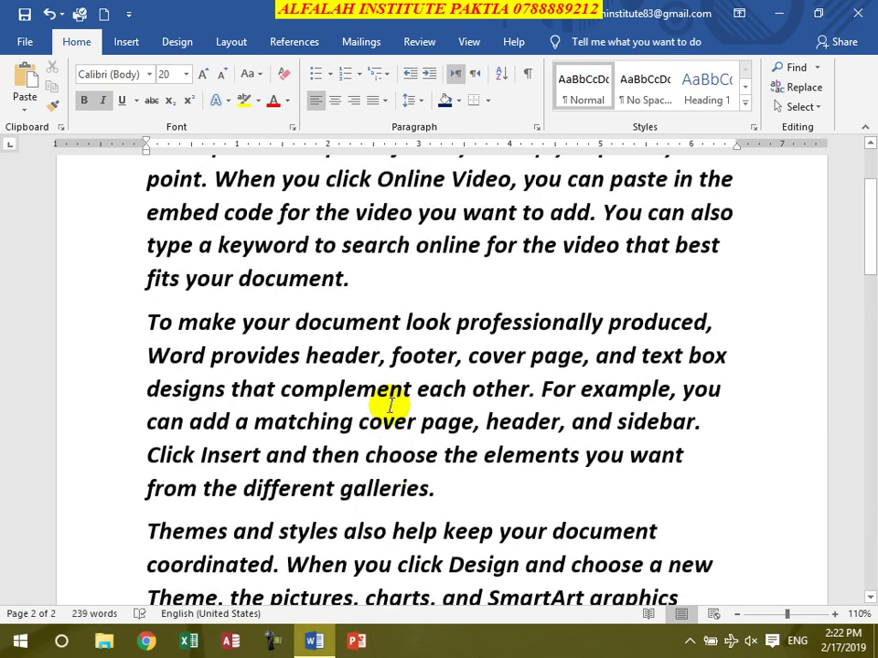
scroll(390, 405, "up", 2)
- Justify all the sample paragraphs and reduce their font size to 14 pt
key("ctrl+a")
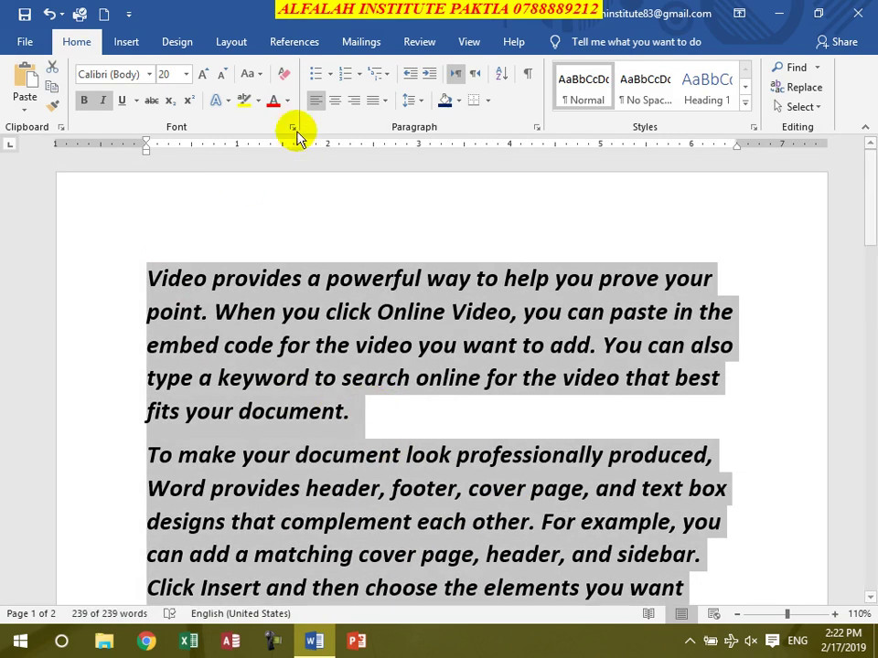
left_click(373, 100)
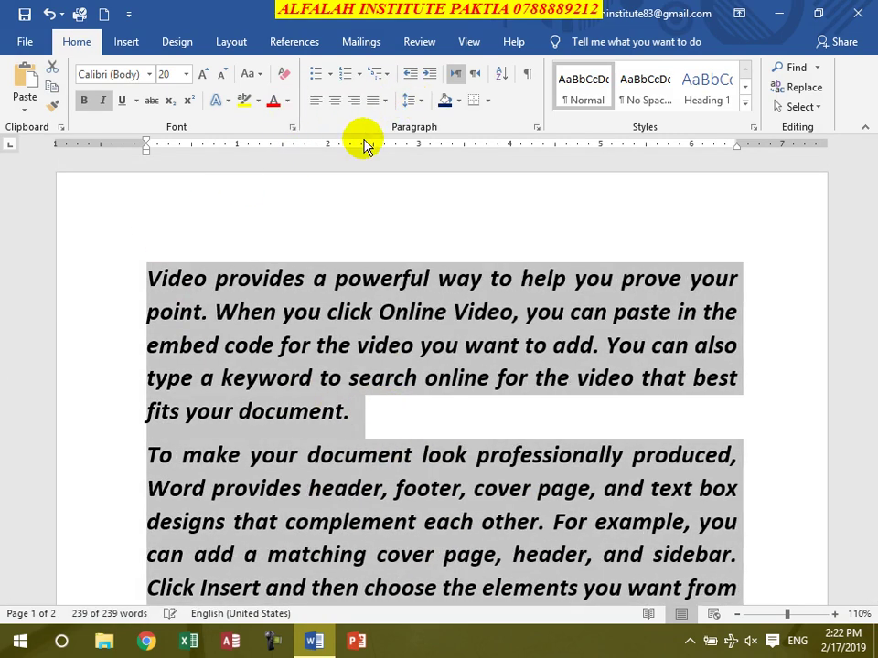
left_click(222, 74)
left_click(222, 74)
left_click(222, 74)
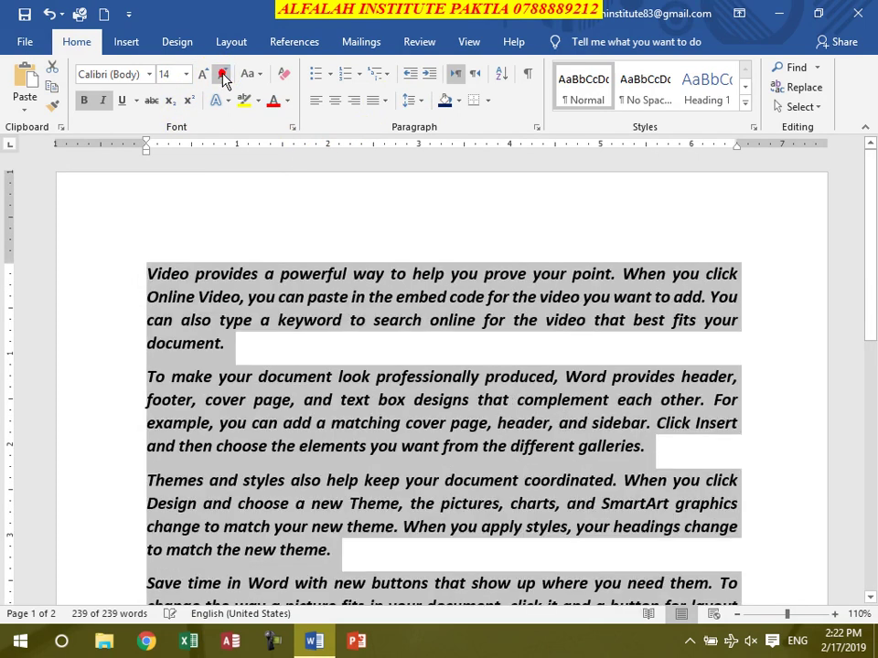
- Increase the indent of the second paragraph by two levels and decrease it by two levels again
left_click(197, 402)
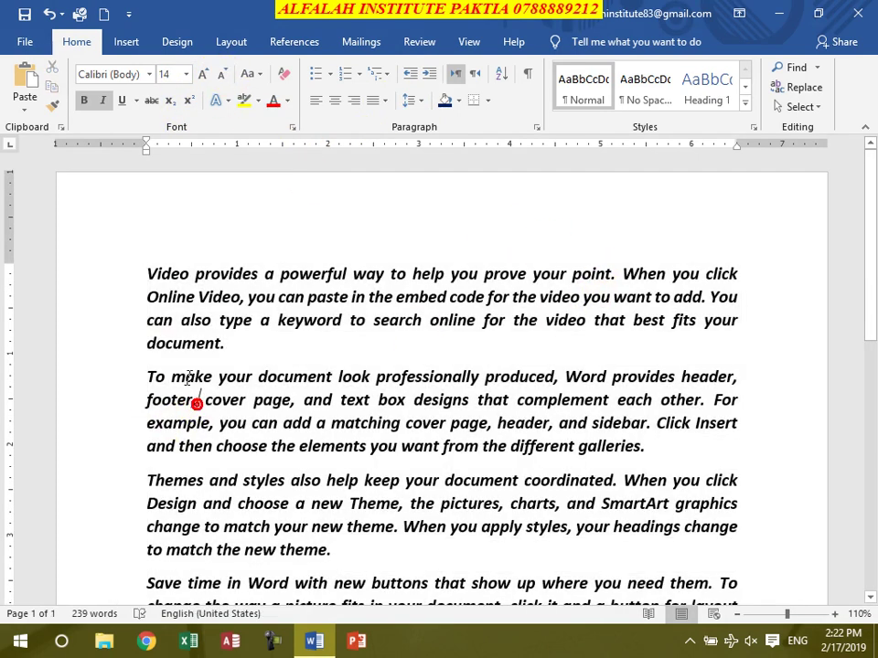
left_click(429, 75)
left_click(429, 74)
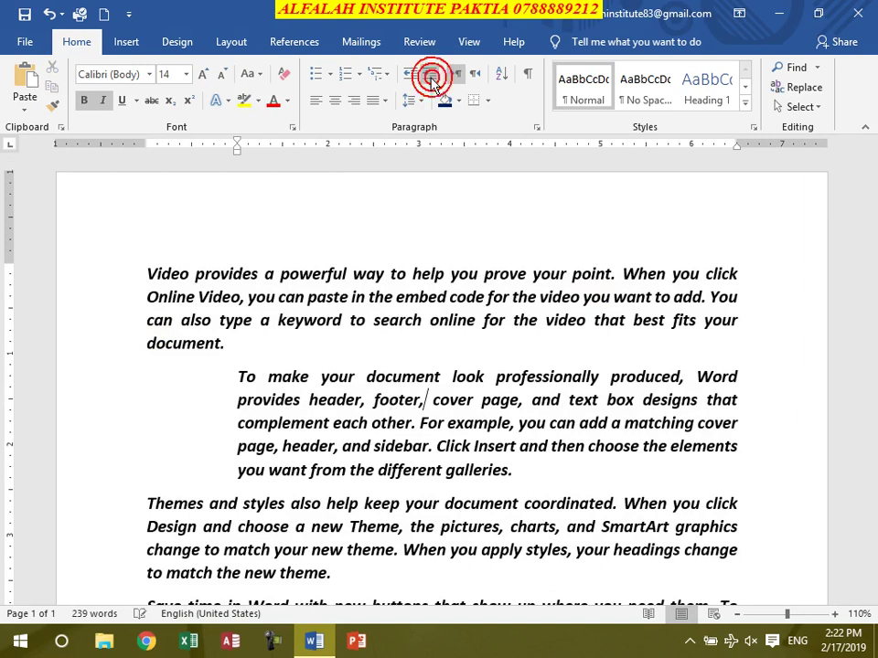
left_click(410, 74)
left_click(411, 74)
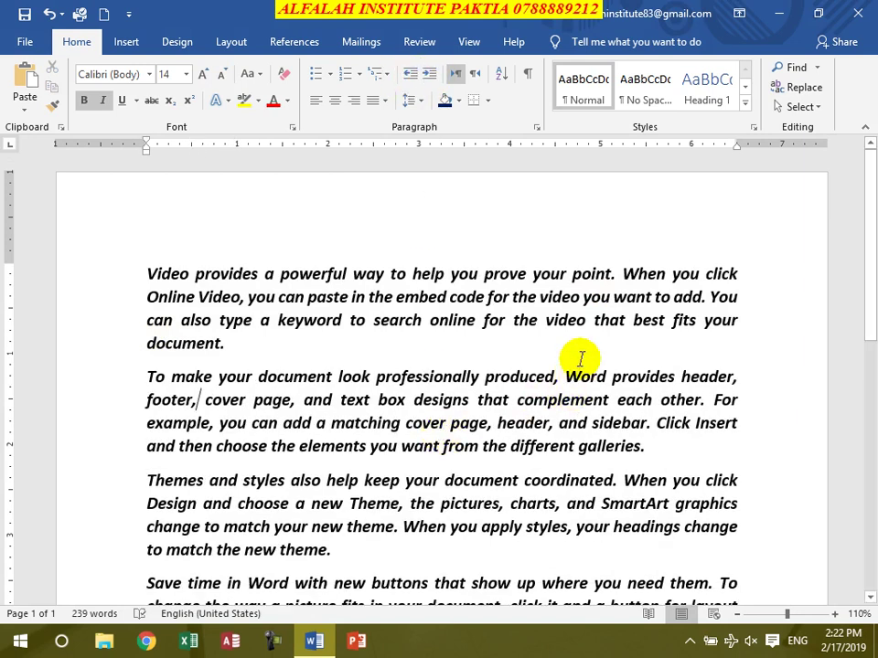
- Show the paragraph marks and add three empty paragraphs at the end of the document
left_click(527, 77)
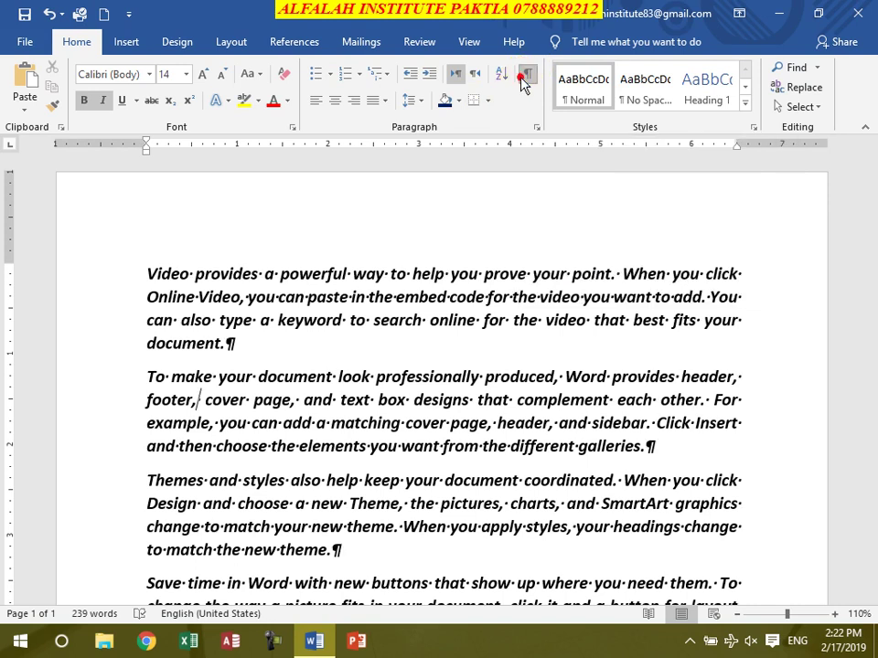
scroll(351, 434, "down", 3)
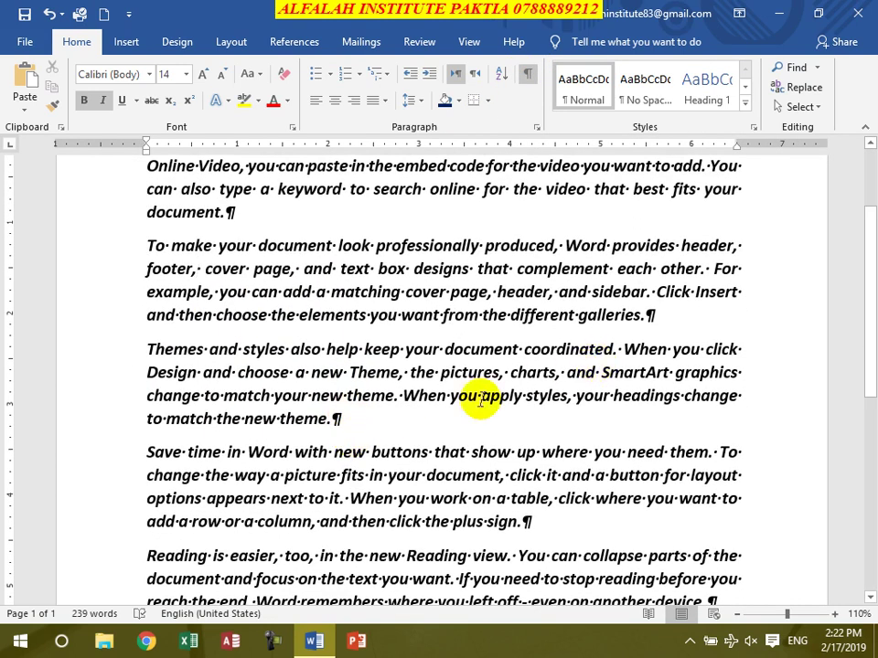
scroll(485, 393, "down", 6)
scroll(260, 322, "up", 2)
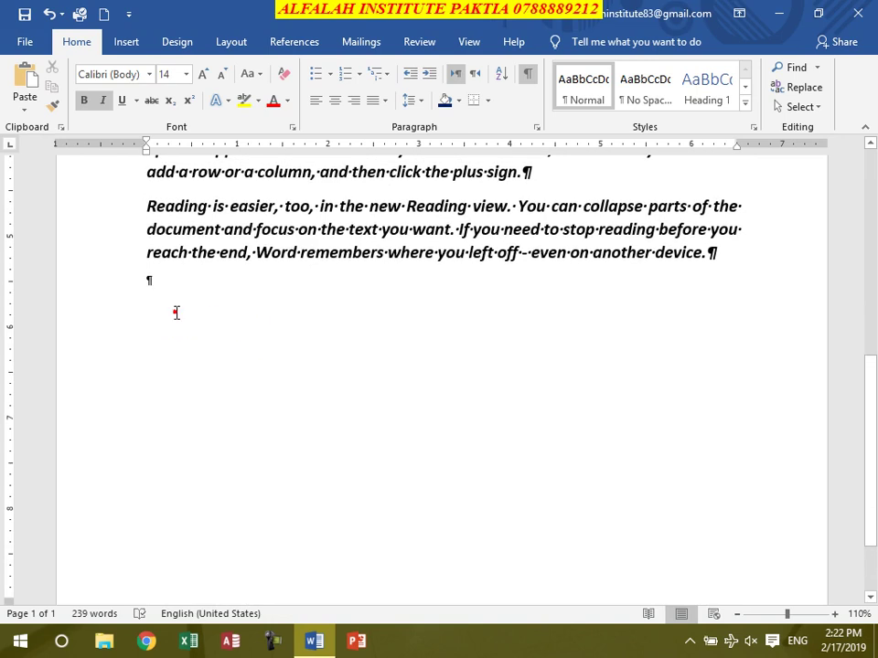
left_click(176, 313)
key("Return")
key("Return")
key("Return")
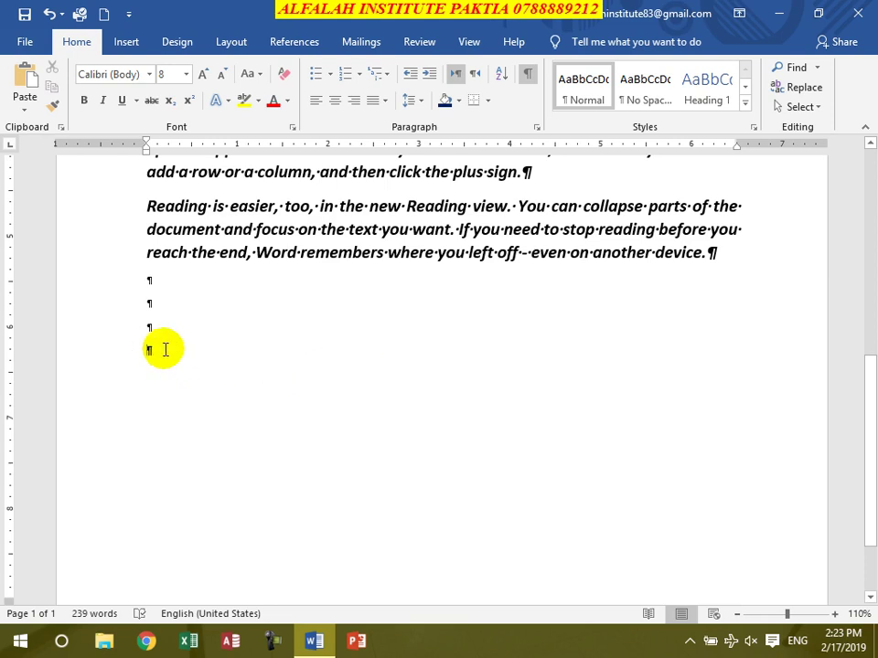
- Enlarge all the text by one font size step, bringing the sample paragraphs to 16 pt
key("ctrl+a")
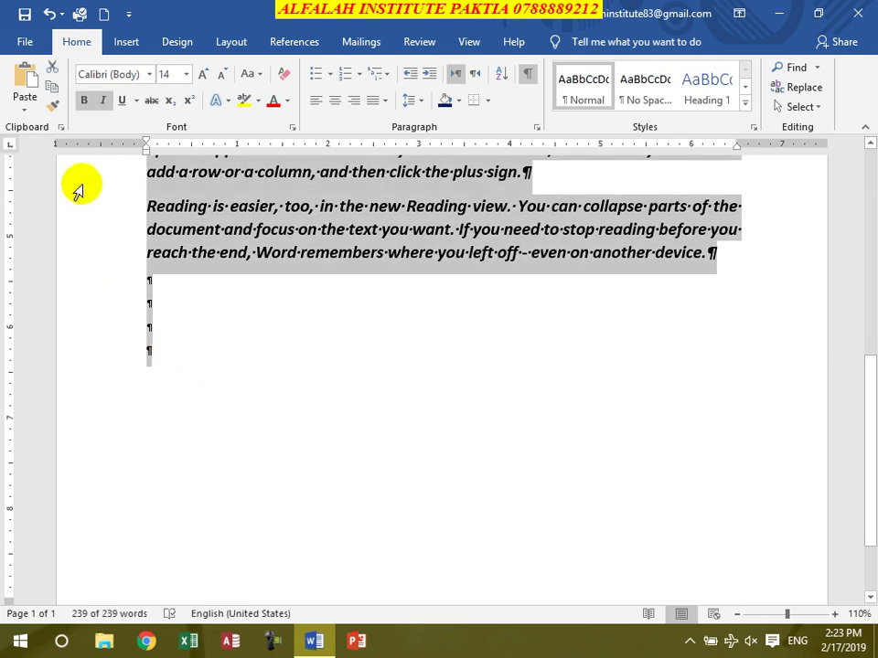
left_click(203, 75)
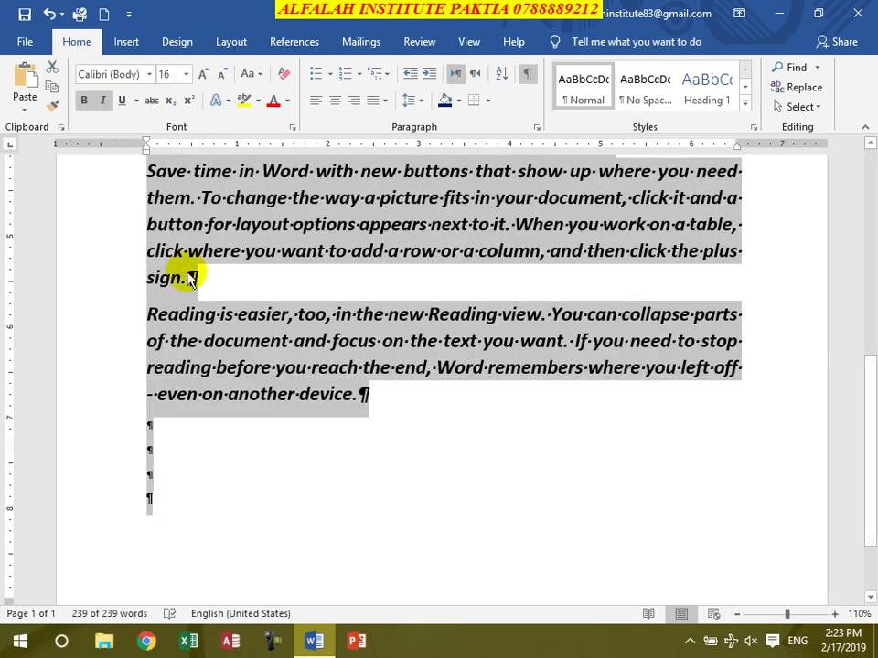
left_click(154, 494)
left_click(156, 447)
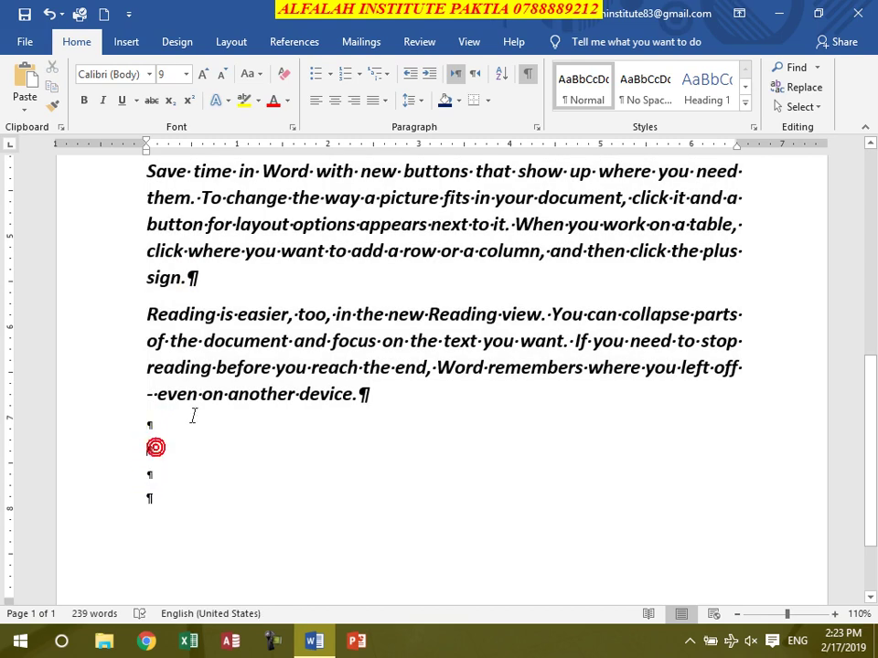
- Hide the formatting marks and delete the entire document content
left_click(529, 74)
key("ctrl+a")
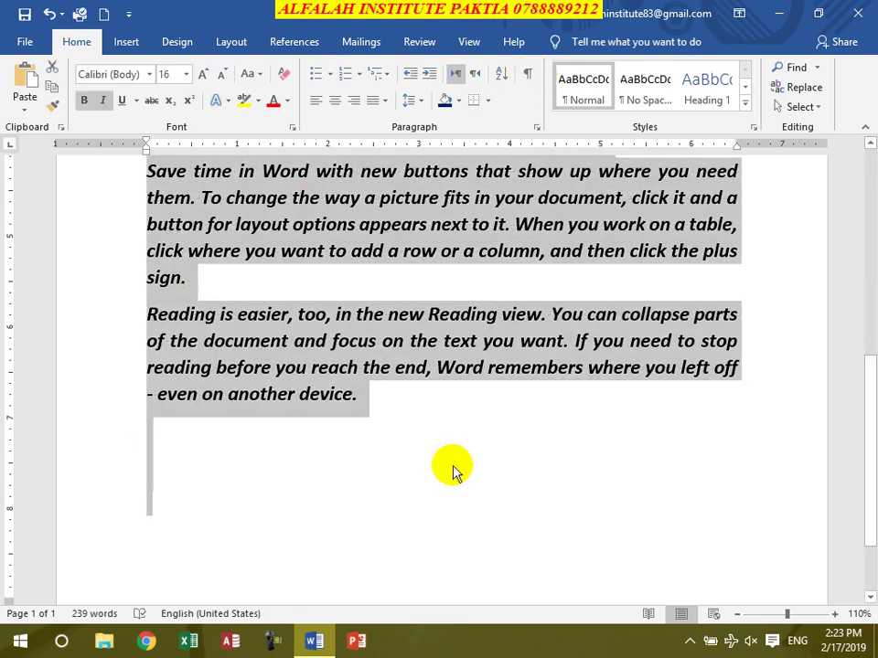
key("Delete")
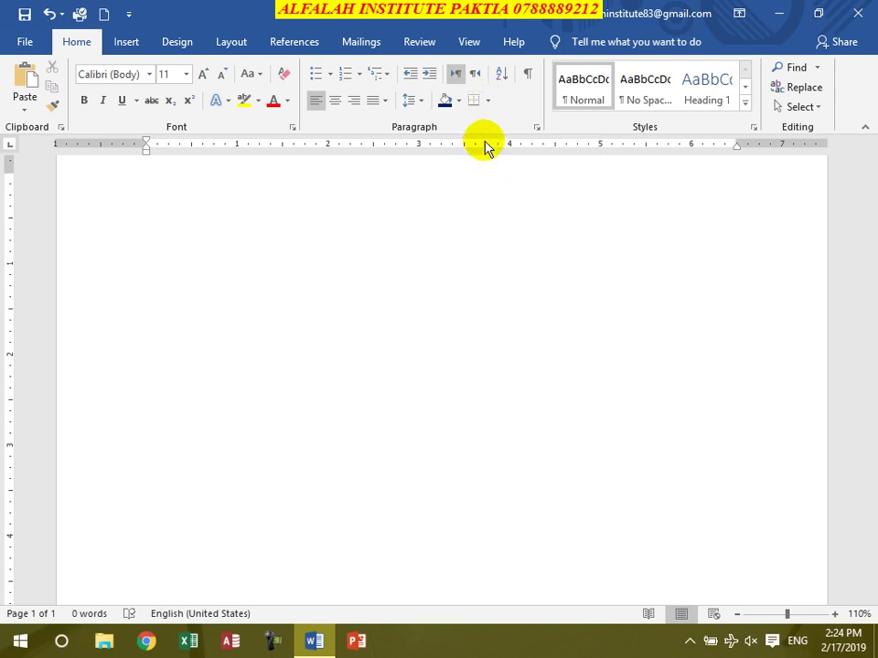
- Draw a table outline about 5.81 inches wide and 2.87 inches high on the empty page
left_click(489, 102)
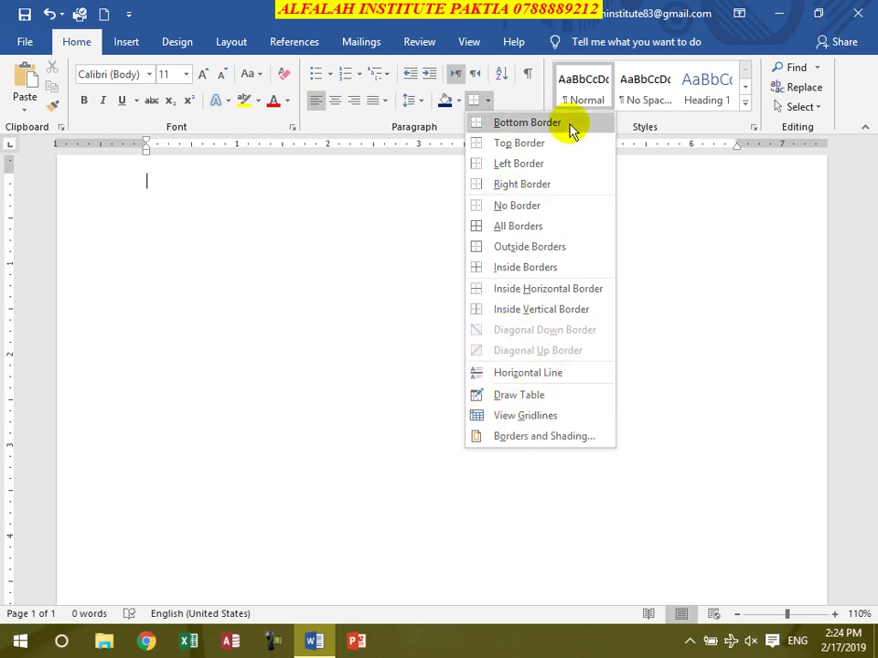
left_click(506, 395)
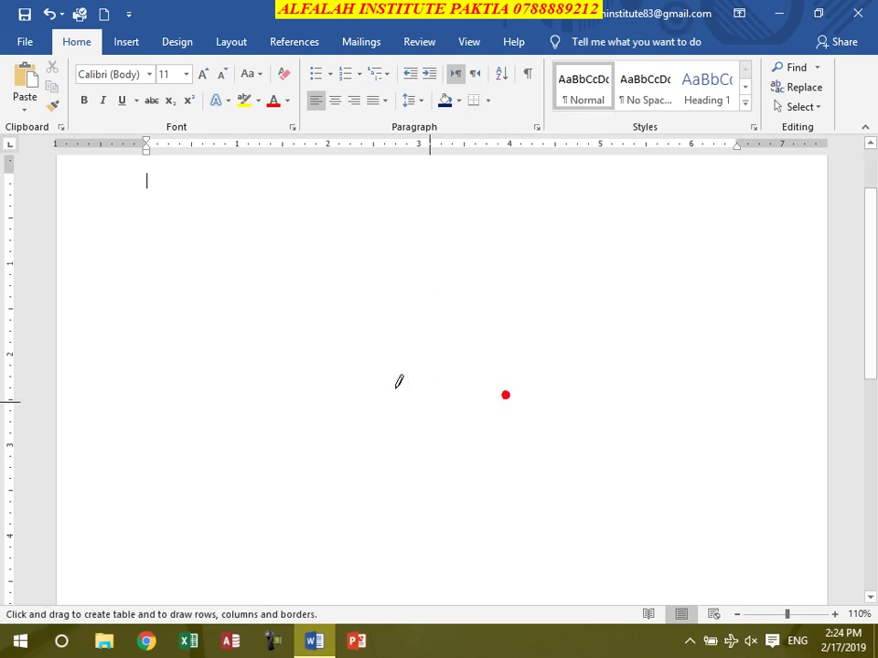
mouse_move(184, 199)
left_mouse_down()
mouse_move(680, 423)
mouse_move(653, 415)
mouse_move(696, 413)
mouse_move(655, 417)
mouse_move(725, 410)
mouse_move(671, 413)
mouse_move(689, 419)
mouse_move(684, 400)
mouse_move(680, 419)
mouse_move(680, 405)
mouse_move(689, 430)
mouse_move(683, 389)
mouse_move(682, 457)
mouse_move(686, 406)
mouse_move(673, 423)
mouse_move(729, 449)
mouse_move(704, 468)
left_mouse_up()
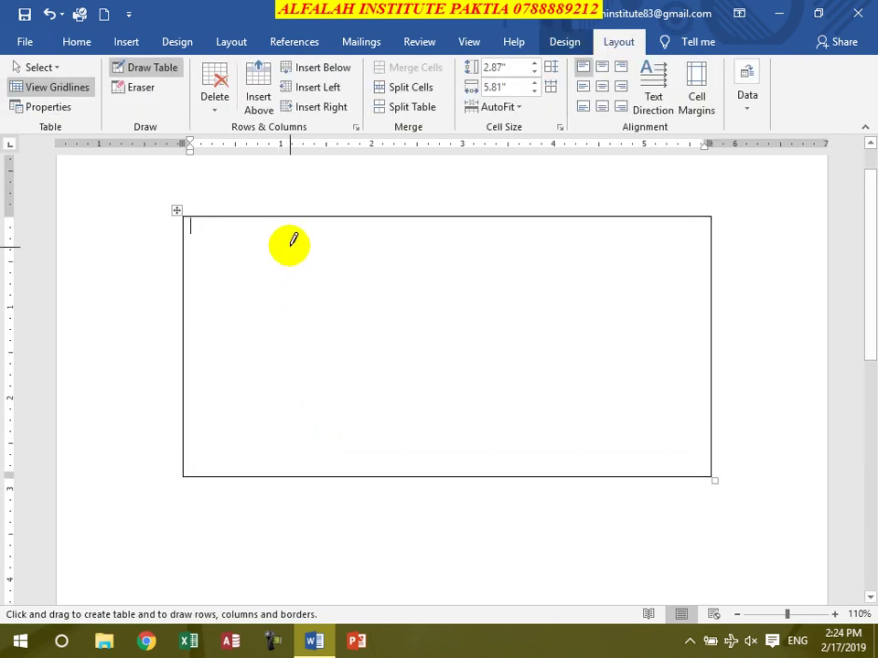
- Draw five full-height vertical lines in the table to divide it into six columns
mouse_move(281, 240)
left_mouse_down()
mouse_move(277, 373)
mouse_move(239, 445)
left_mouse_up()
left_click_drag(371, 290, 369, 419)
left_click_drag(478, 284, 478, 448)
left_click_drag(579, 260, 589, 402)
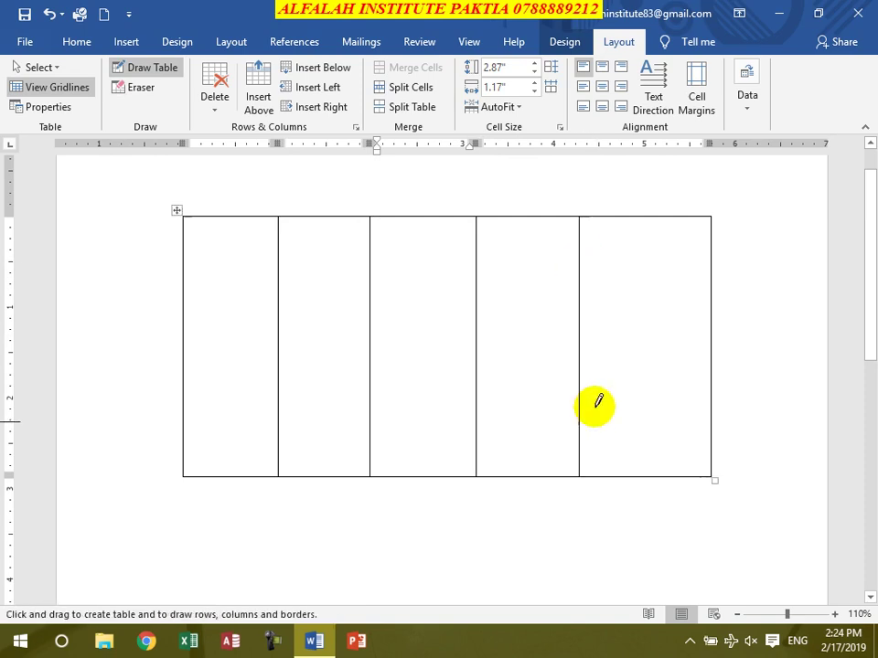
mouse_move(641, 228)
left_mouse_down()
mouse_move(662, 388)
mouse_move(657, 461)
left_mouse_up()
- Draw two horizontal lines to make three rows, and split part of the second column's middle cell into small cells
left_click_drag(228, 288, 636, 273)
left_click_drag(222, 238, 599, 229)
mouse_move(325, 247)
left_mouse_down()
mouse_move(326, 292)
mouse_move(341, 263)
mouse_move(370, 270)
mouse_move(352, 276)
left_mouse_up()
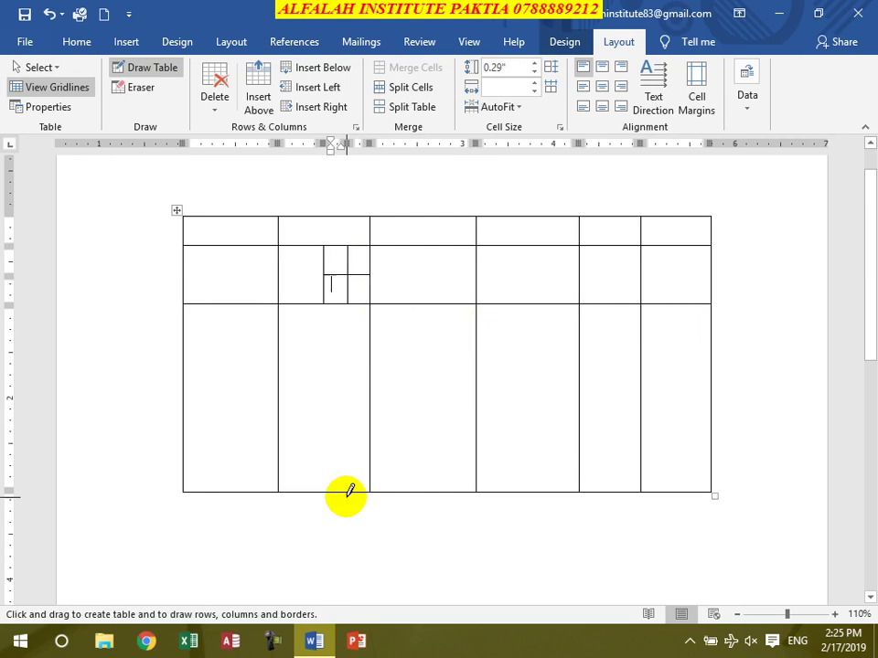
- Delete the drawn table and create a one-row, three-column table from a line of plus signs and hyphens
key("ctrl+a")
key("Delete")
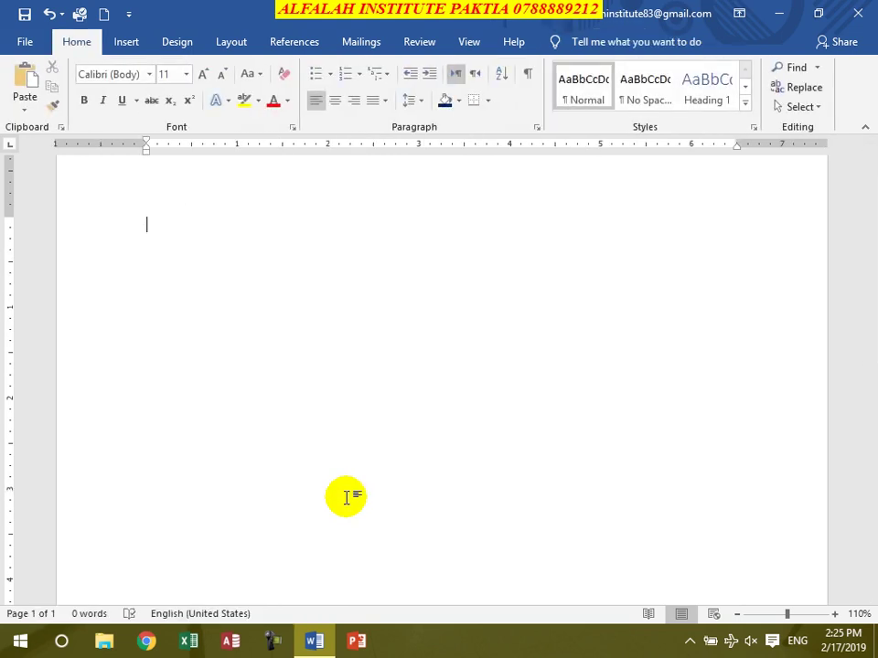
type("+---")
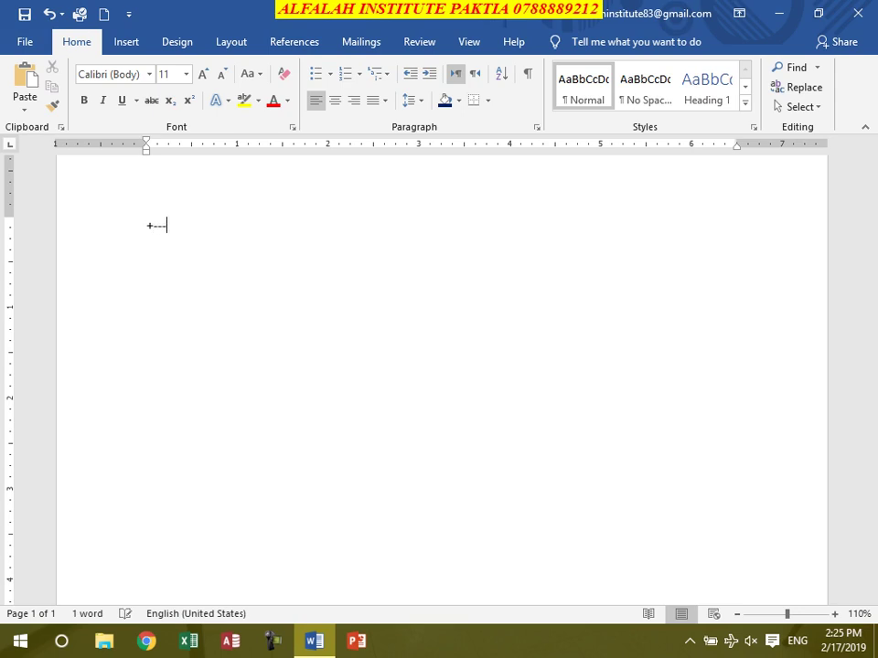
type("------------")
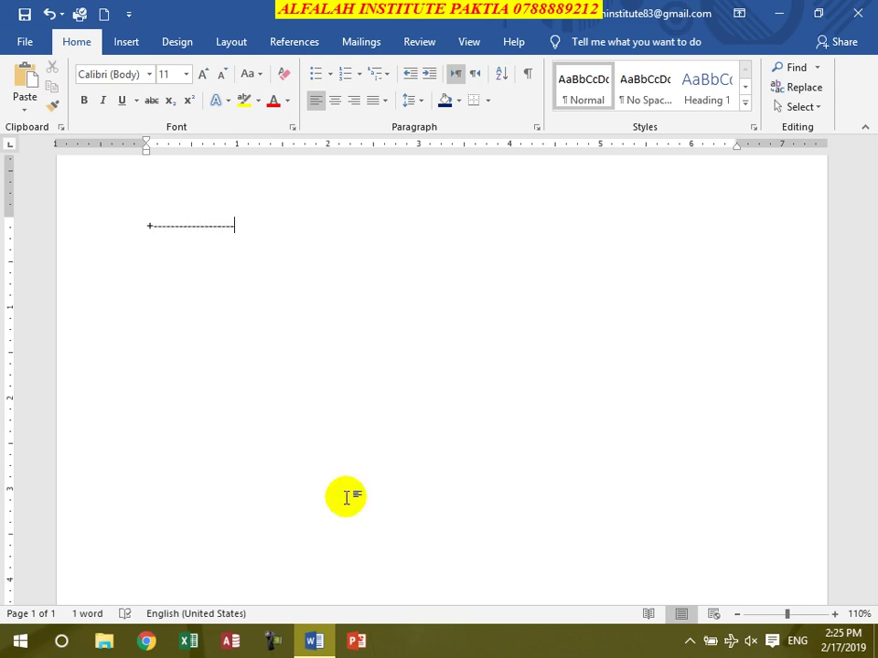
type("+----")
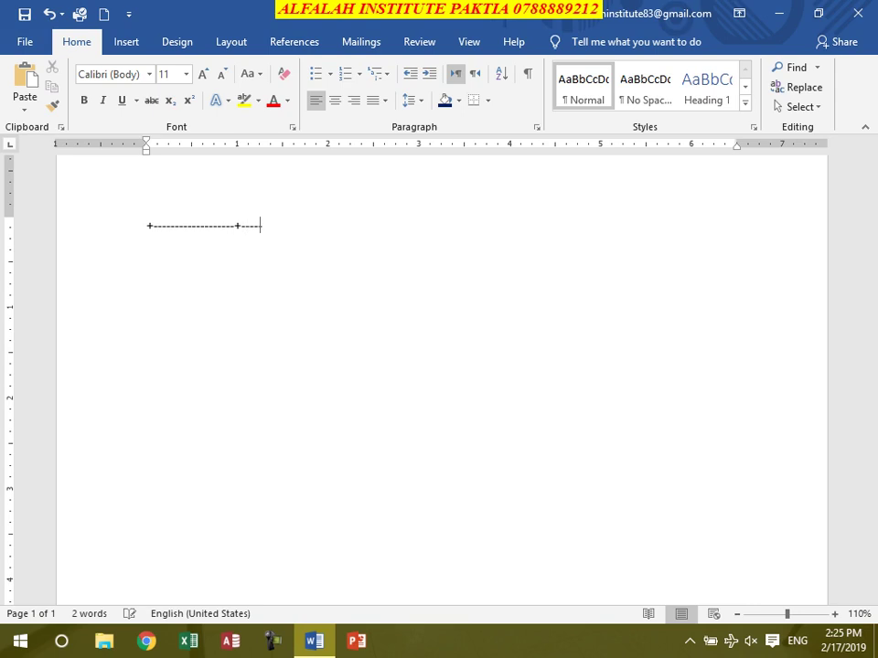
type("--+")
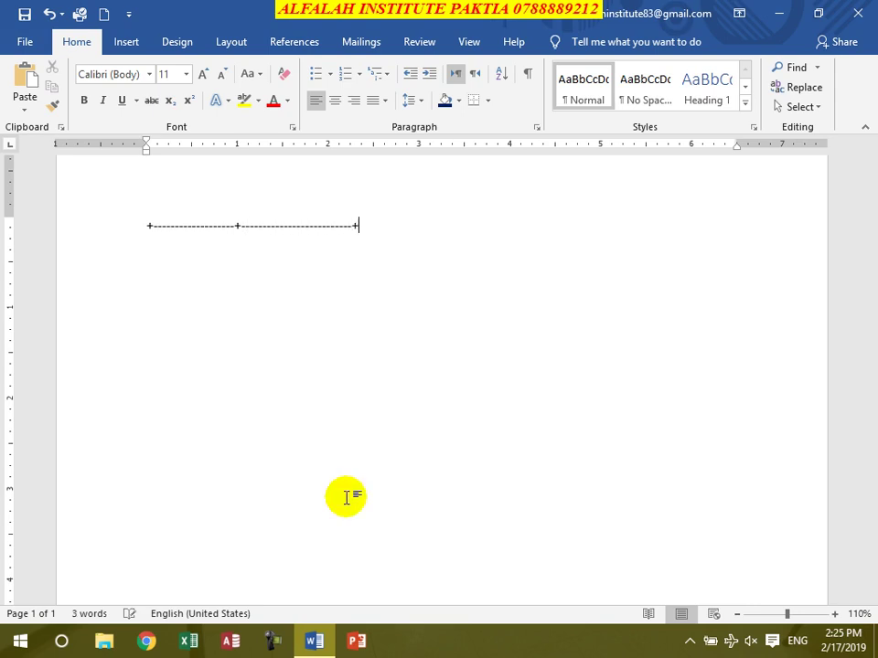
type("------------------------+----------------------------+")
key("Return")
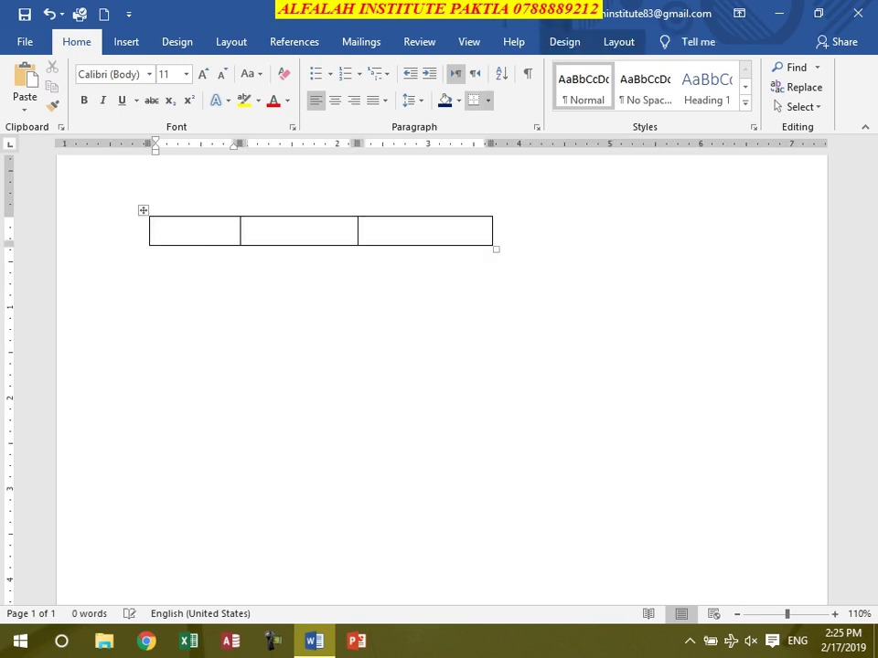
- Extend the three-column table to twelve rows by adding new rows below the first
key("Tab")
key("Tab")
key("Tab")
key("Tab")
key("Tab")
key("Tab")
key("Tab")
key("Tab")
key("Tab")
key("Tab")
key("Tab")
key("Tab")
key("Tab")
key("Tab")
key("Tab")
key("Tab")
key("Tab")
key("Tab")
key("Tab")
key("Tab")
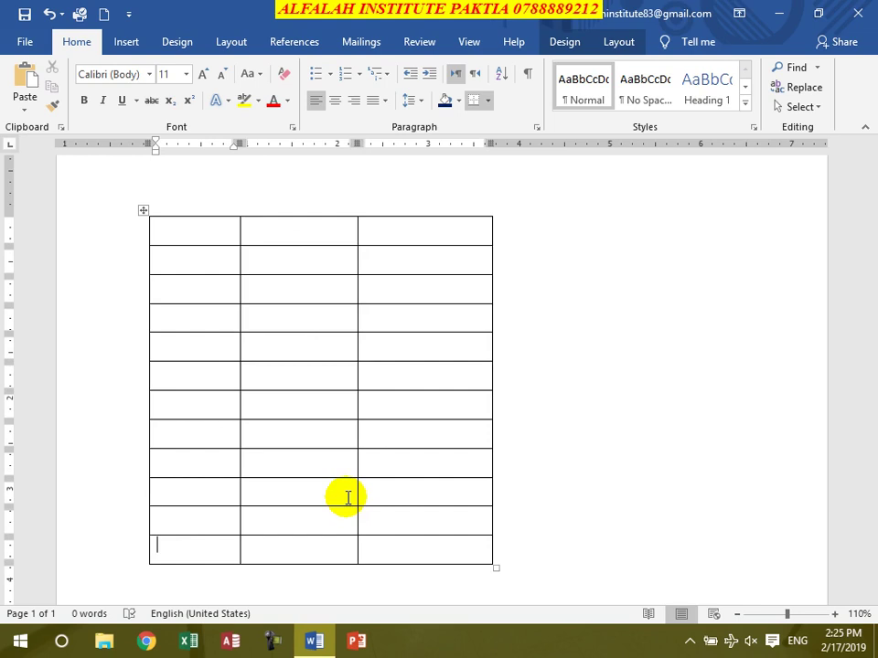
- Select the table's first column as an example, and enter the label Column on the line below the table
left_click(192, 204)
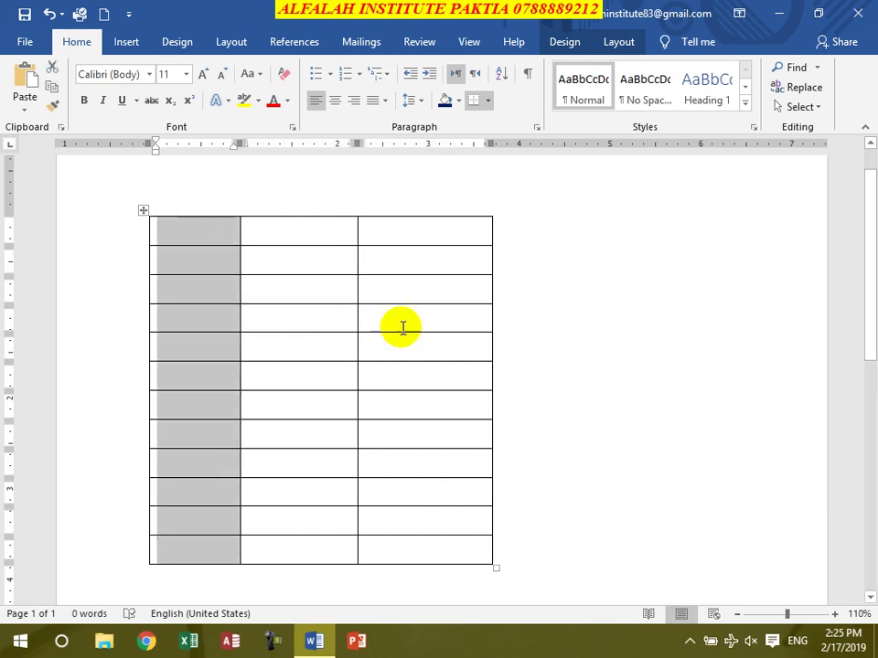
scroll(271, 457, "down", 3)
left_click(266, 436)
type("C")
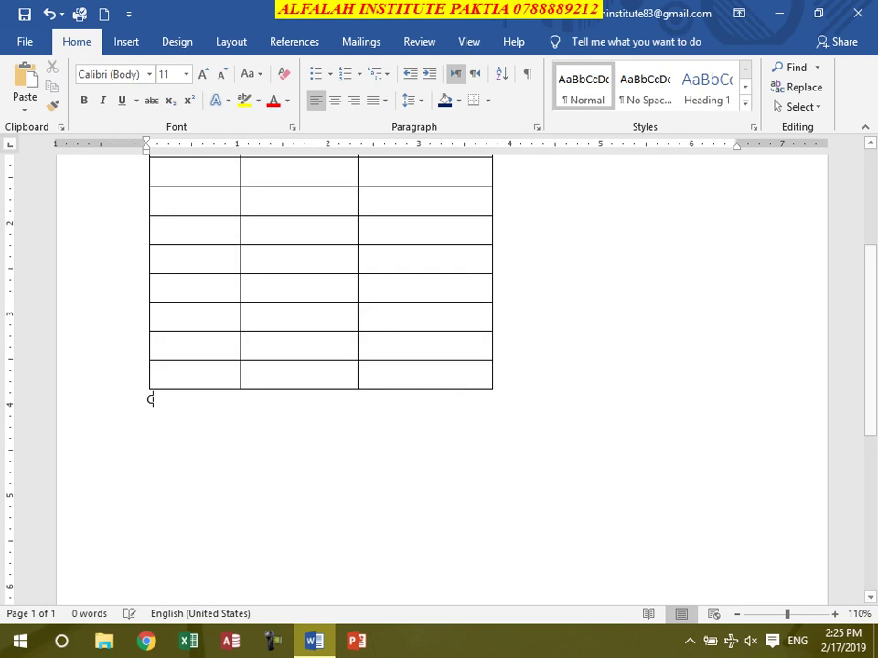
type("olumn")
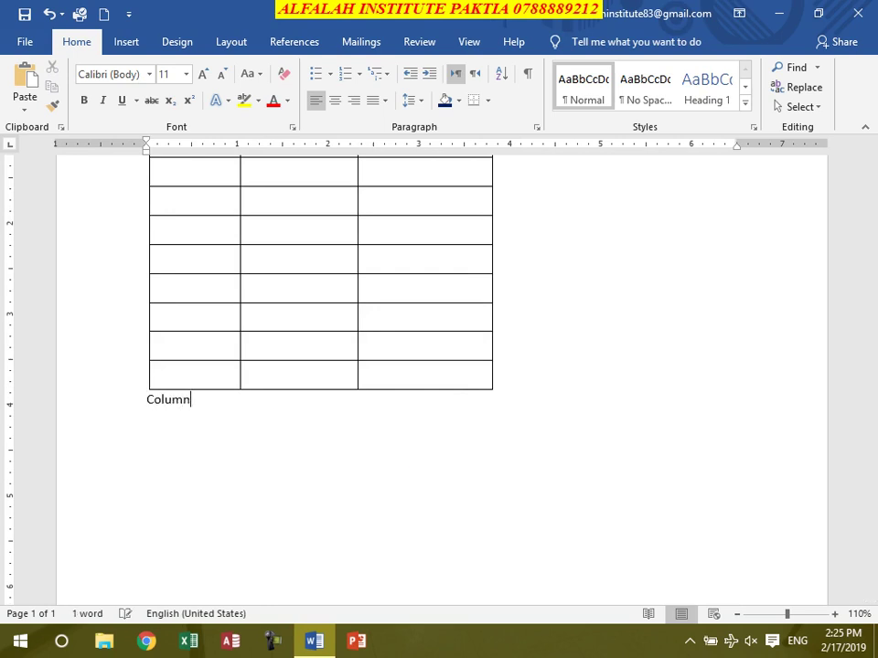
key("Return")
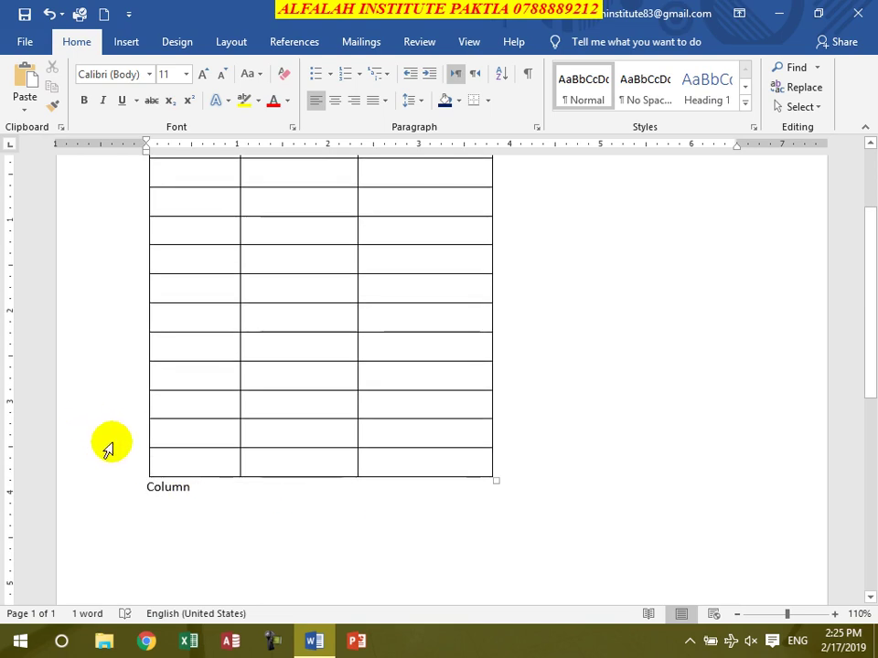
- Select a whole row near the table's end as an example, enter the label Rows below Column, and make the first label Columns
left_click(106, 437)
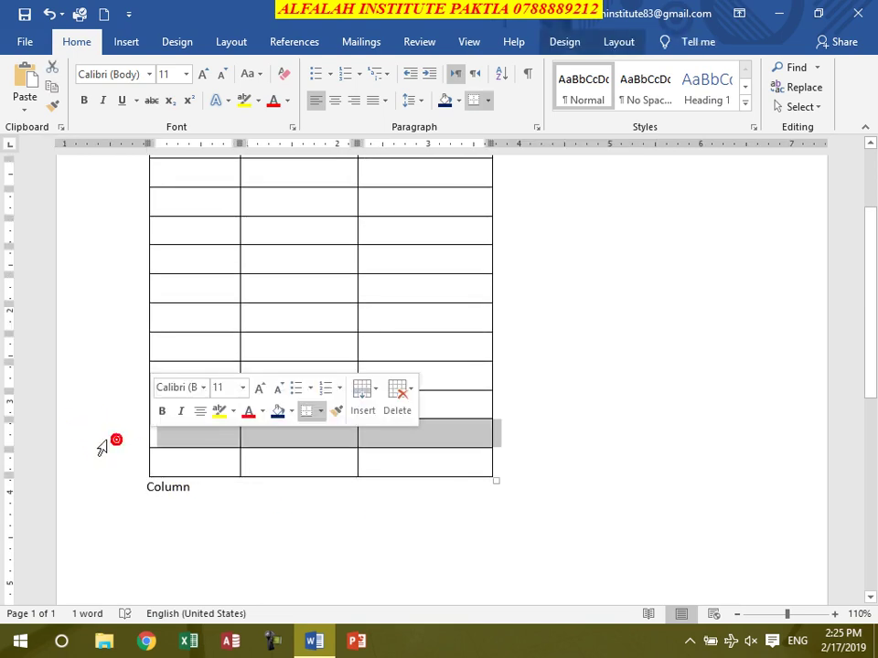
left_click(188, 523)
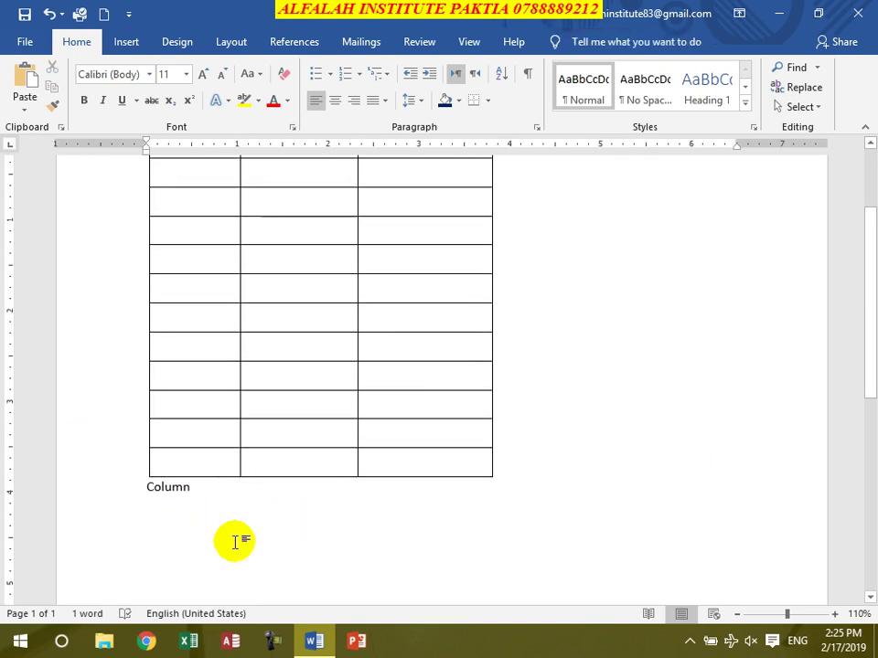
type("Row")
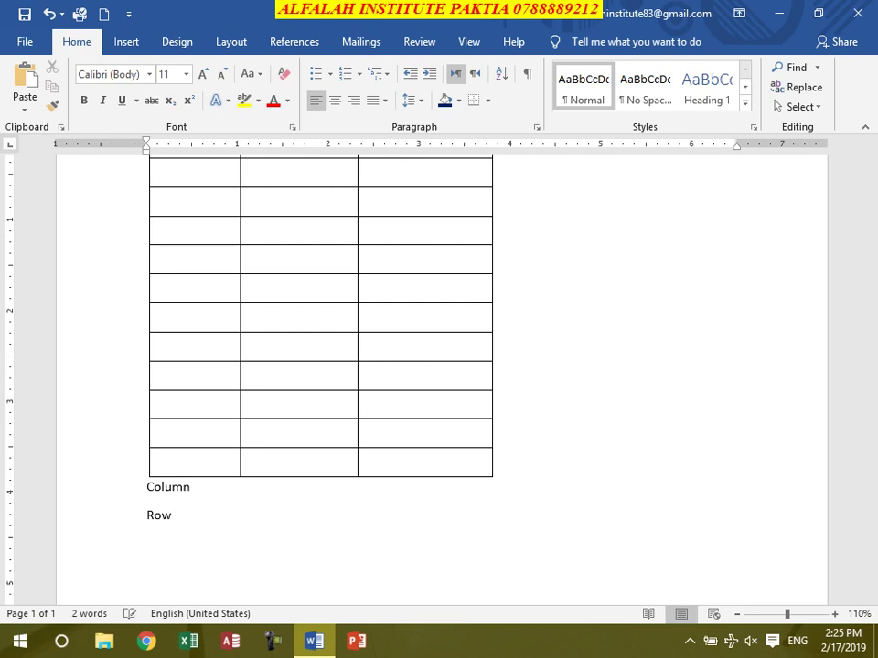
type("s")
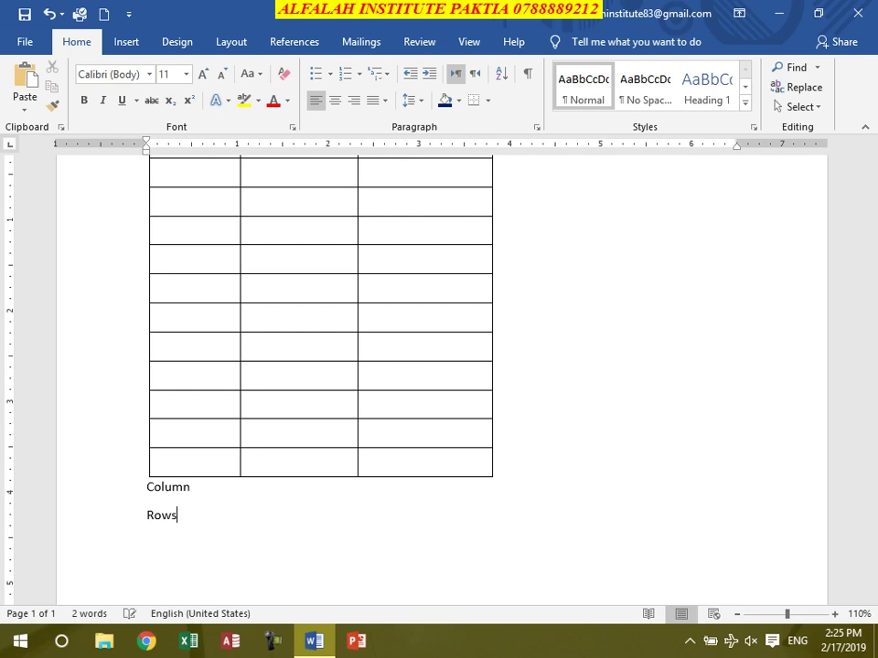
left_click(202, 492)
type("s")
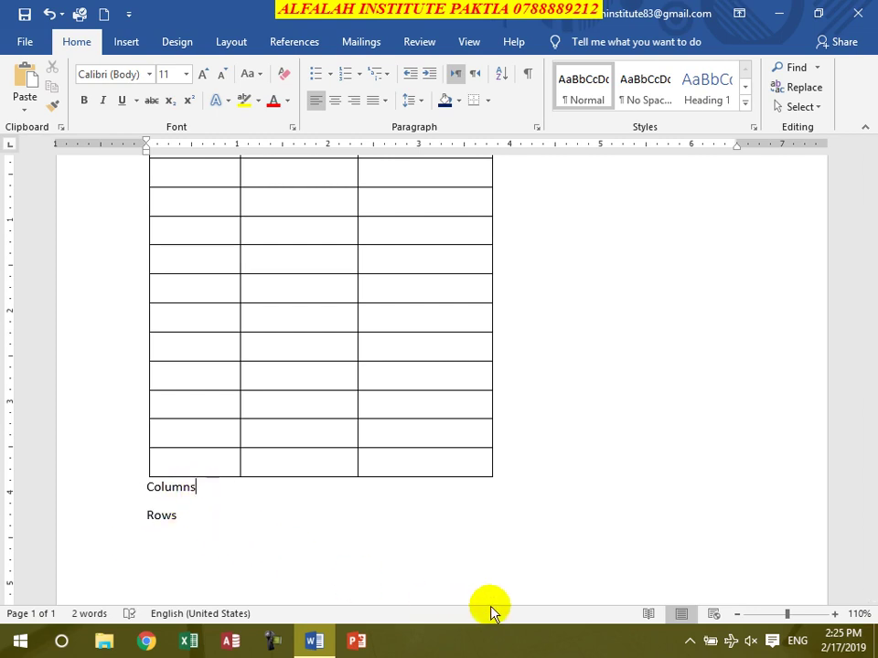
- Clear the whole document and create a one-row, four-column table from a line of five plus signs separated by tabs
scroll(490, 602, "up", 5)
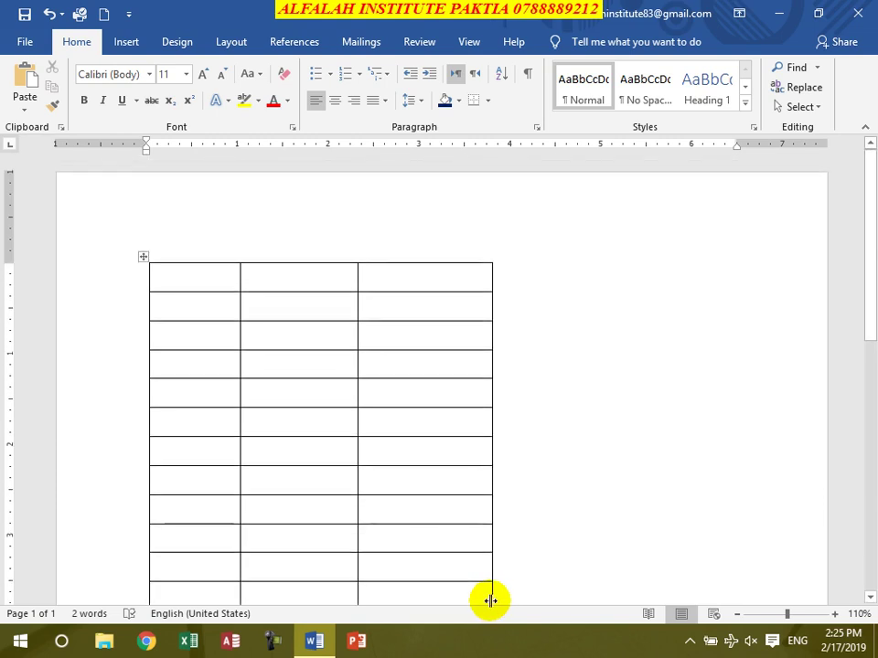
key("ctrl+a")
key("BackSpace")
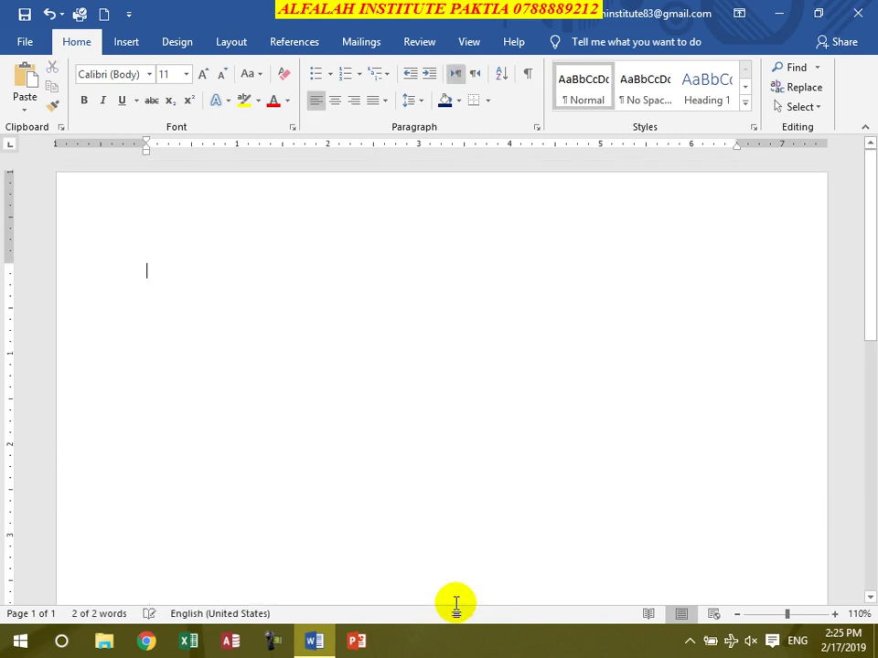
type("+")
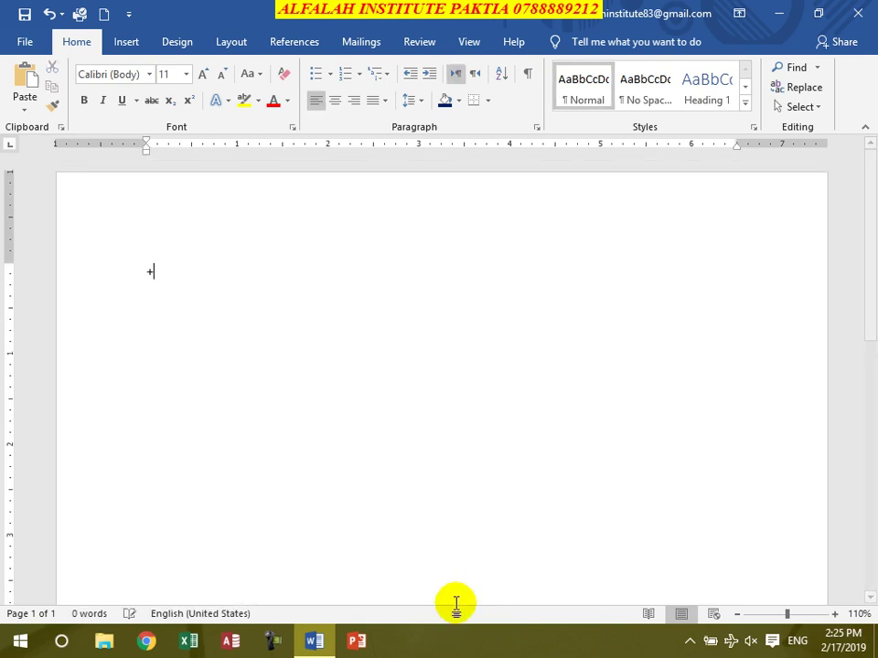
key("Tab")
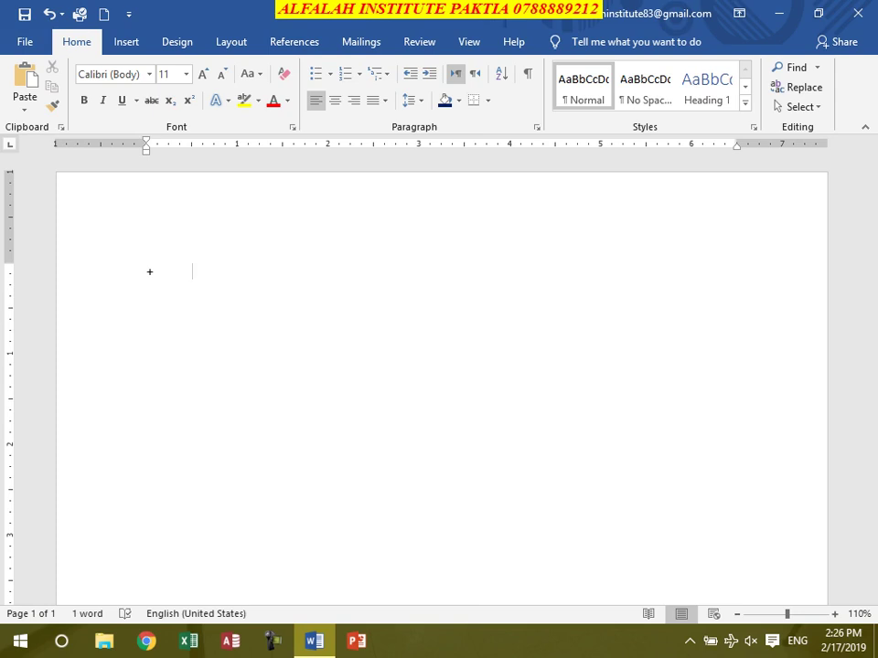
key("Tab")
type("+")
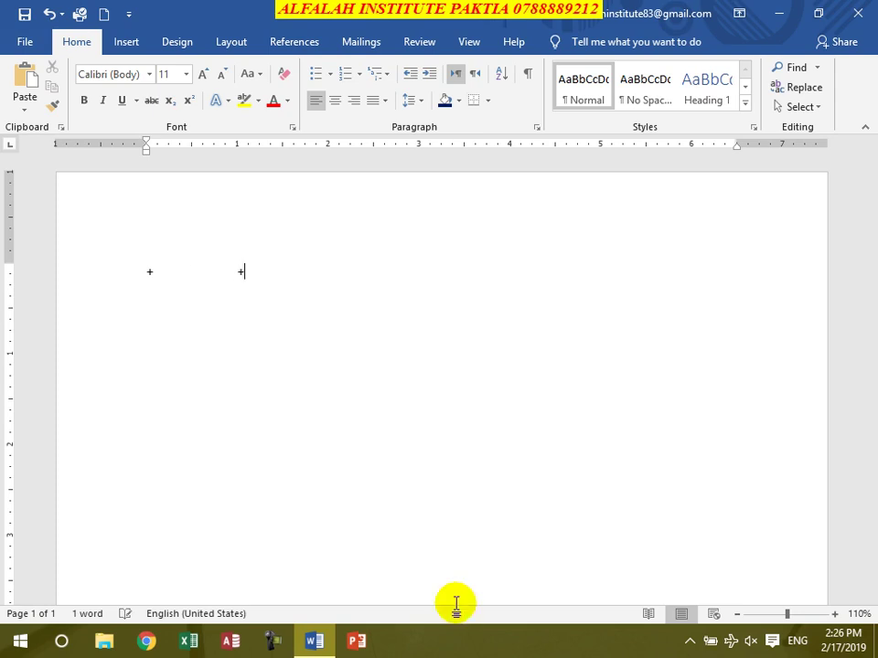
key("Tab")
type("+")
key("Tab")
type("+")
key("Tab")
key("Tab")
type("+")
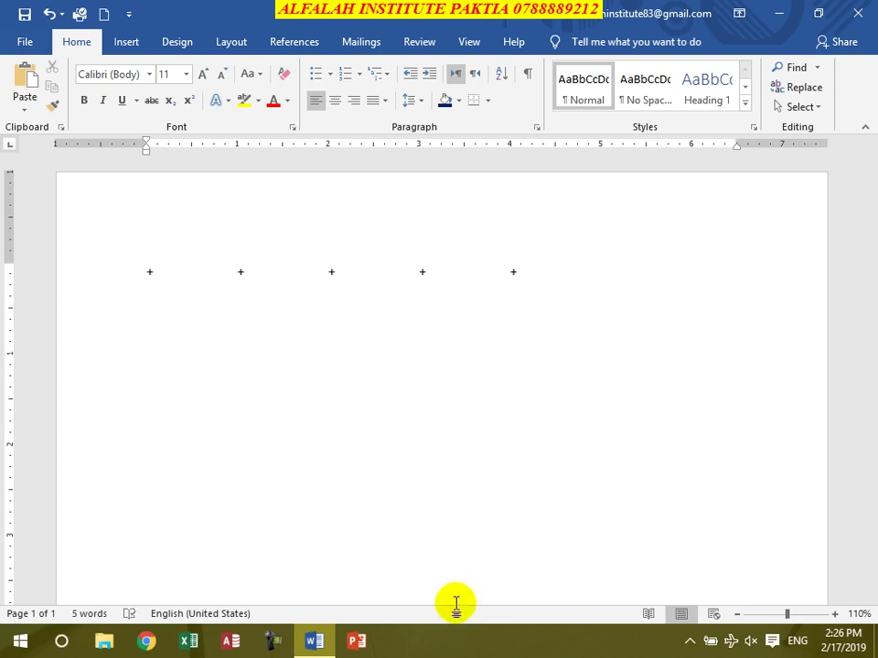
key("Return")
- Extend the four-column table to seven rows by adding new rows below the first
key("Tab")
key("Tab")
key("Tab")
key("Tab")
key("Tab")
key("Tab")
key("Tab")
key("Tab")
key("Tab")
key("Tab")
key("Tab")
key("Tab")
key("Tab")
key("Tab")
key("Tab")
key("Tab")
key("Tab")
key("Tab")
key("Tab")
key("Tab")
key("Tab")
key("Tab")
key("Tab")
key("Tab")
key("Tab")
key("Tab")
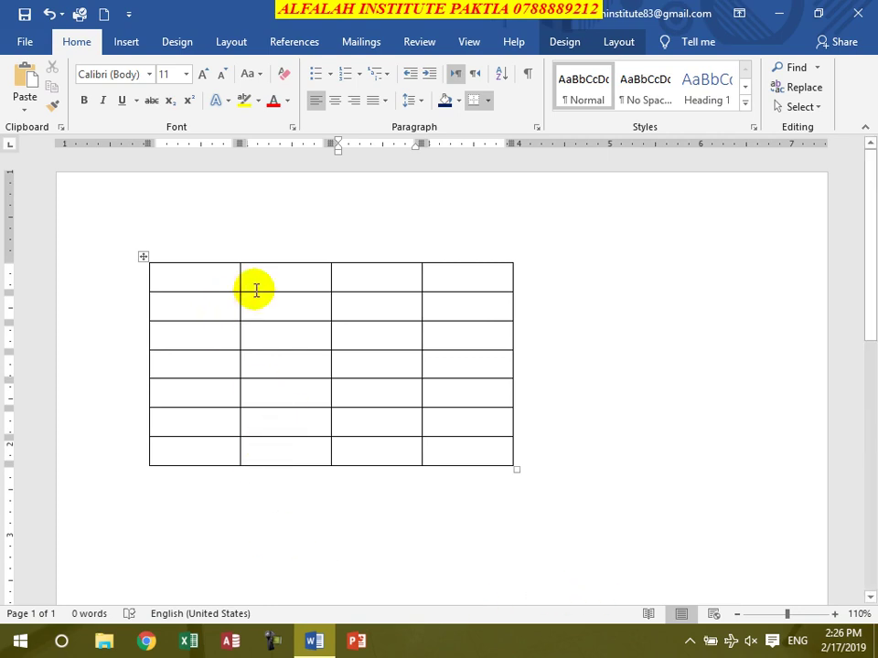
left_click(488, 100)
left_click(216, 284)
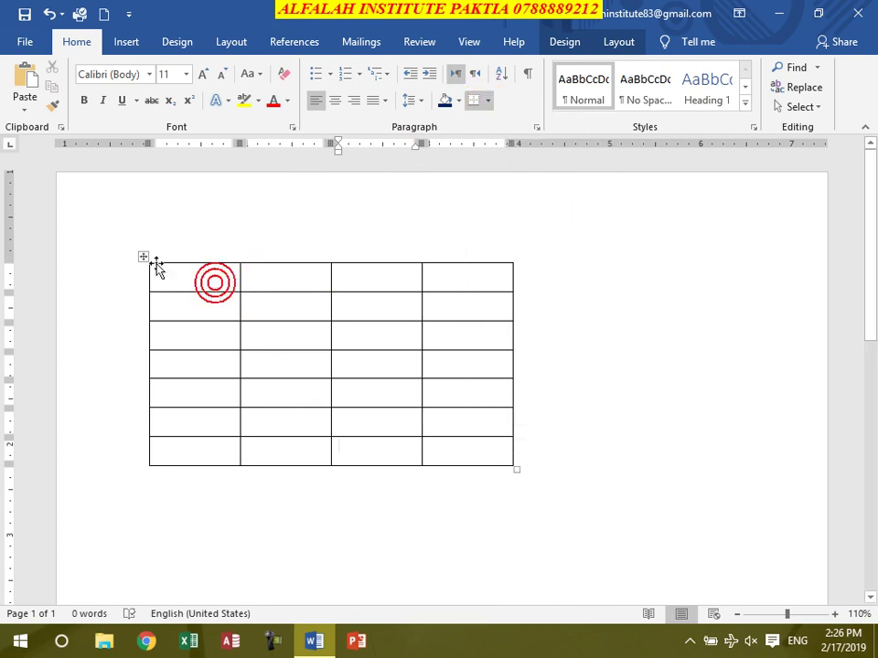
left_click(183, 260)
left_click(225, 278)
left_click_drag(207, 273, 488, 430)
left_click(288, 370)
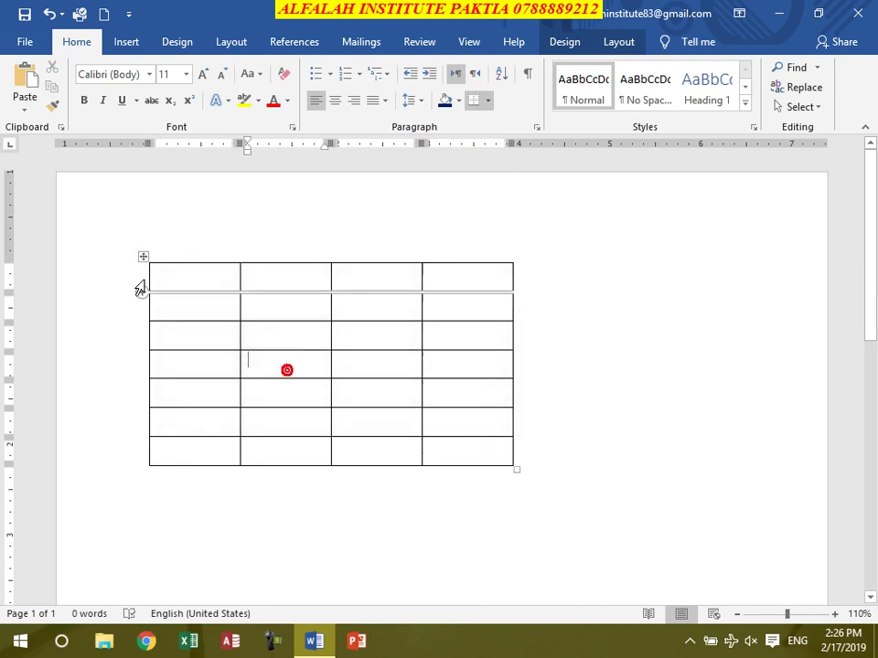
- Select the entire four-column table and apply No Border to it
left_click(144, 257)
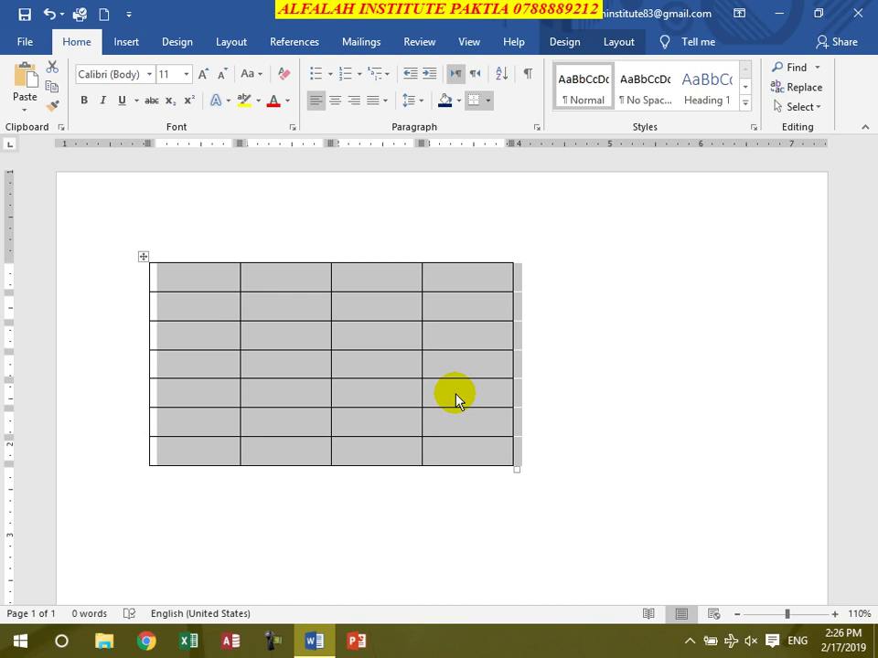
left_click(491, 99)
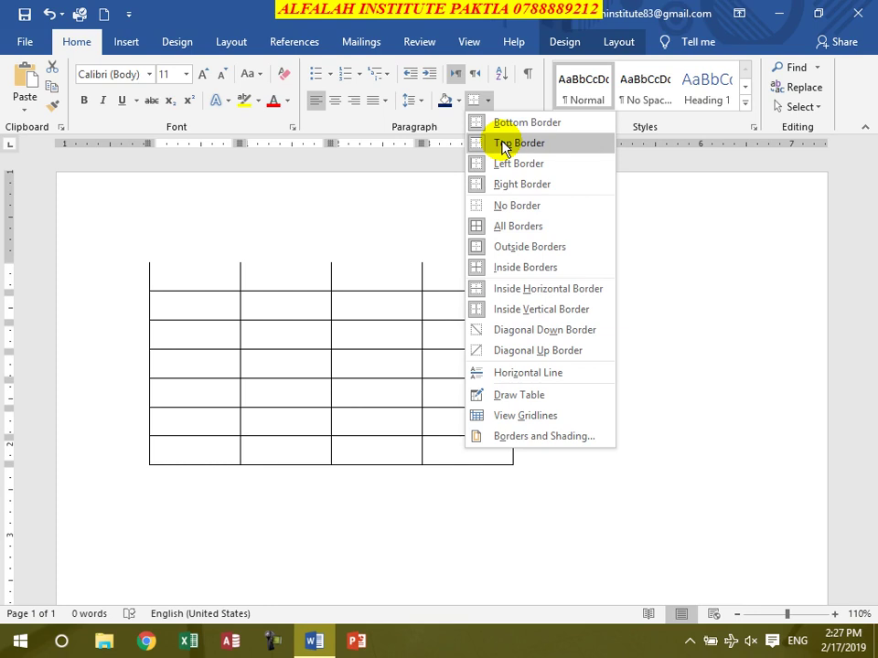
left_click(502, 208)
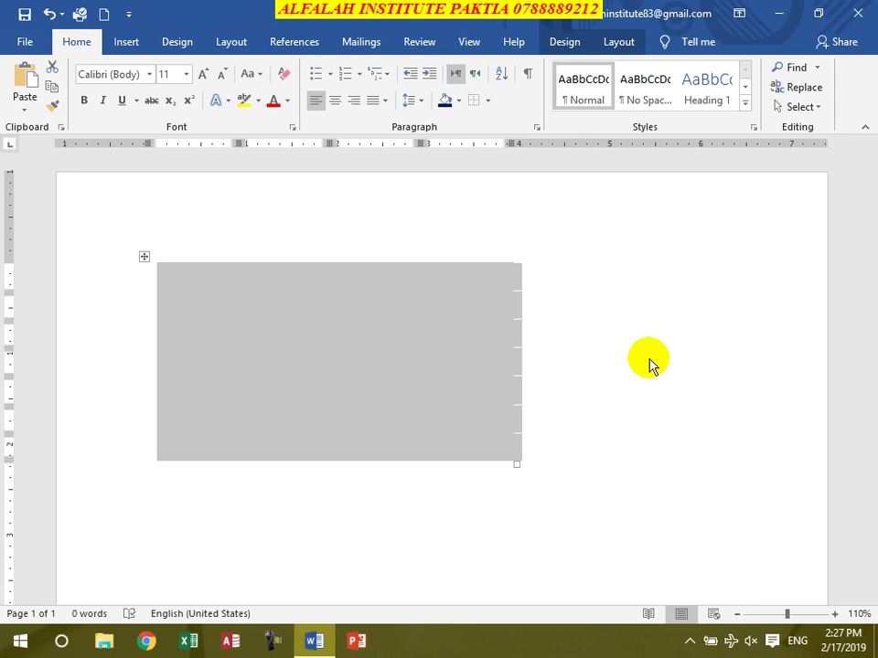
- Turn on View Gridlines for the borderless table, and turn it off again with the whole table selected
left_click(488, 101)
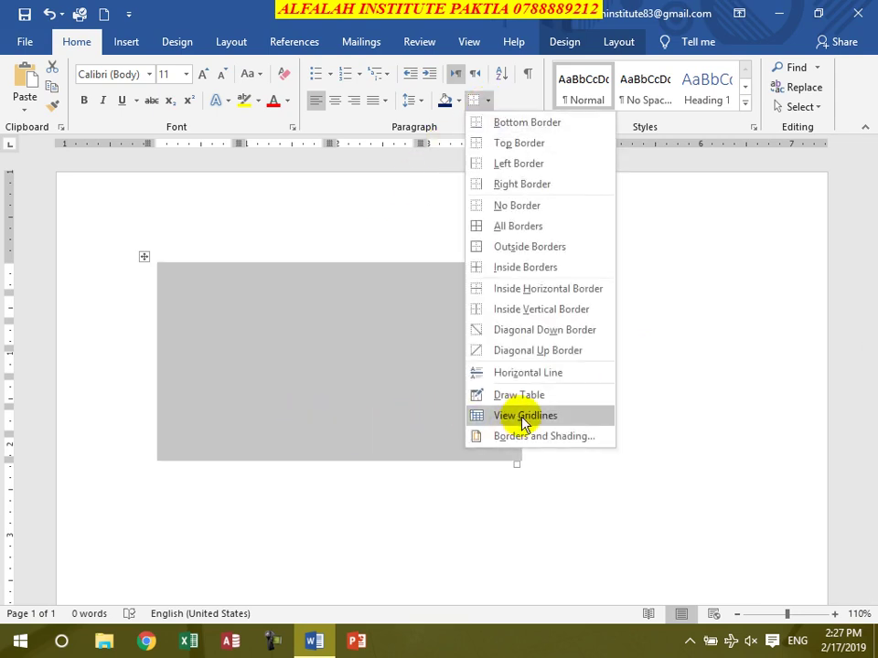
left_click(510, 417)
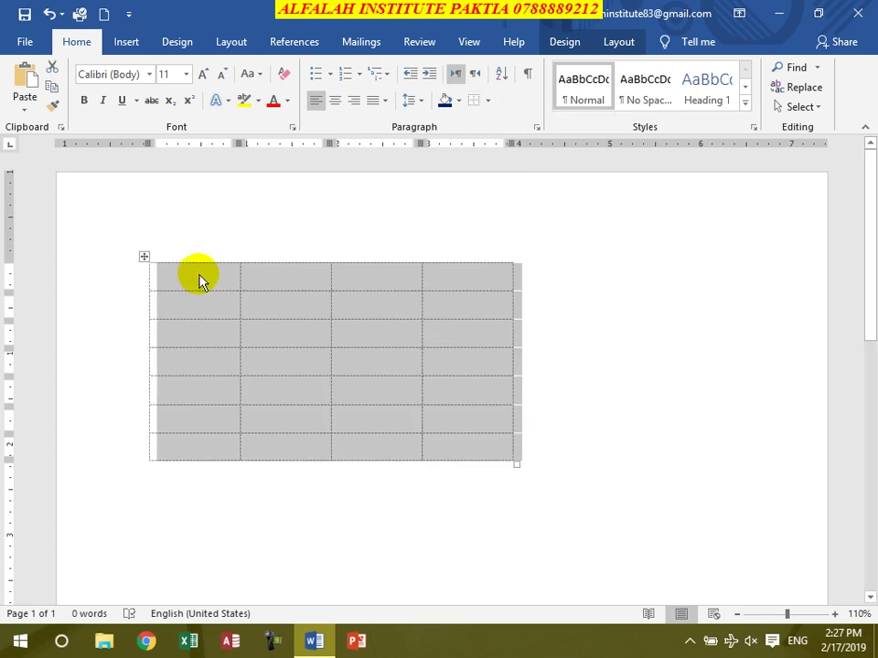
left_click(197, 275)
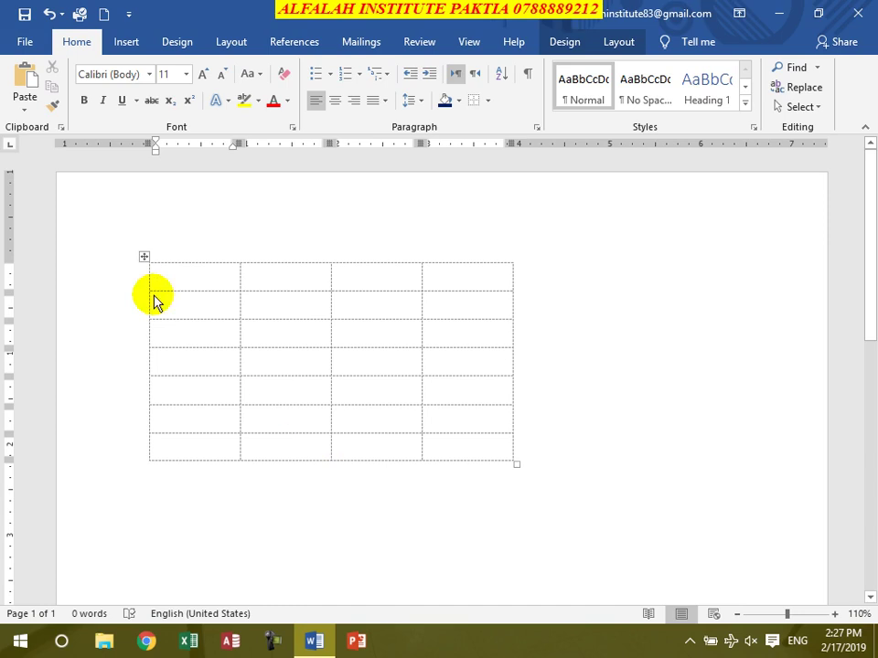
left_click(143, 257)
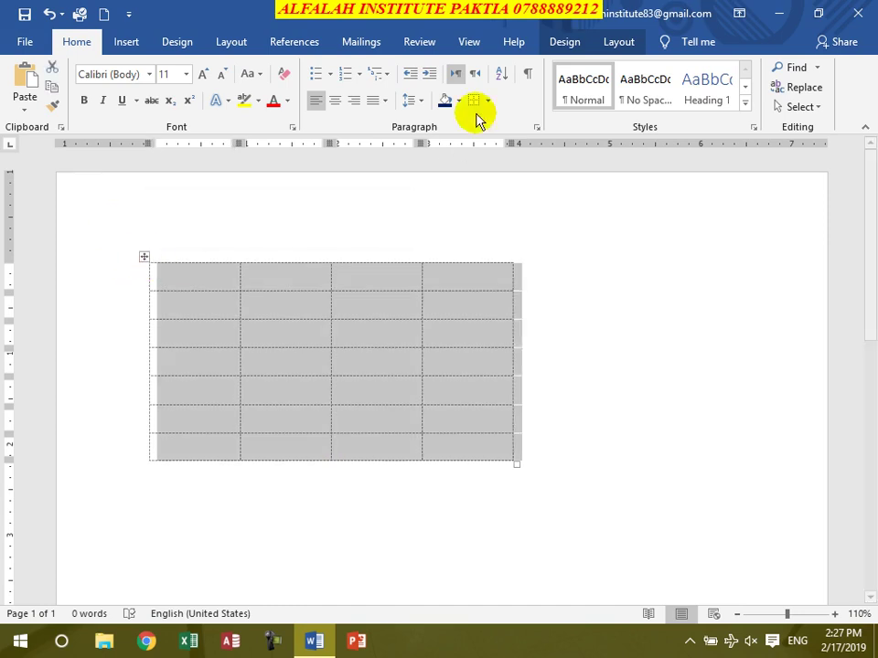
left_click(487, 100)
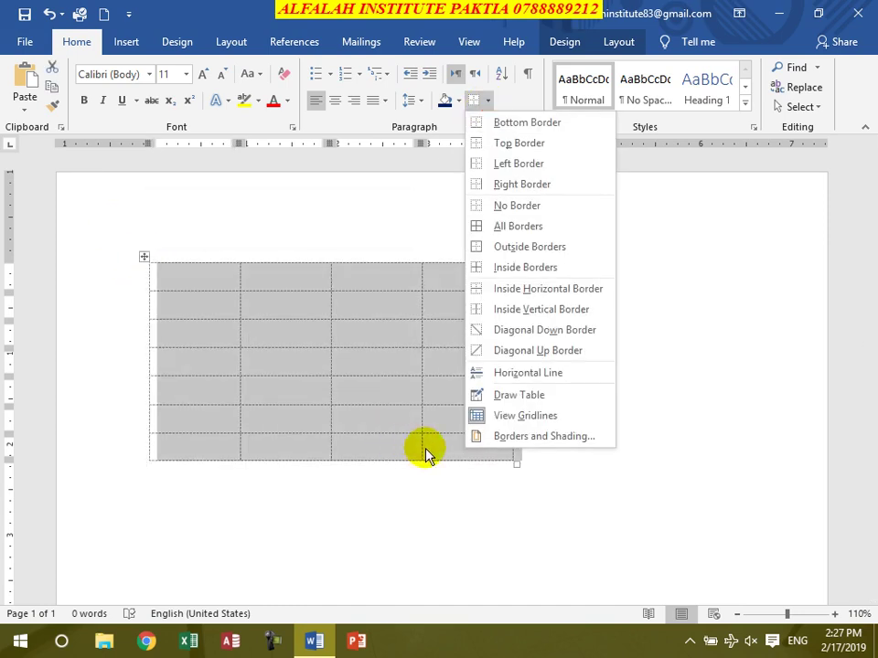
left_click(513, 415)
- Apply All Borders to the whole selected table
left_click(489, 103)
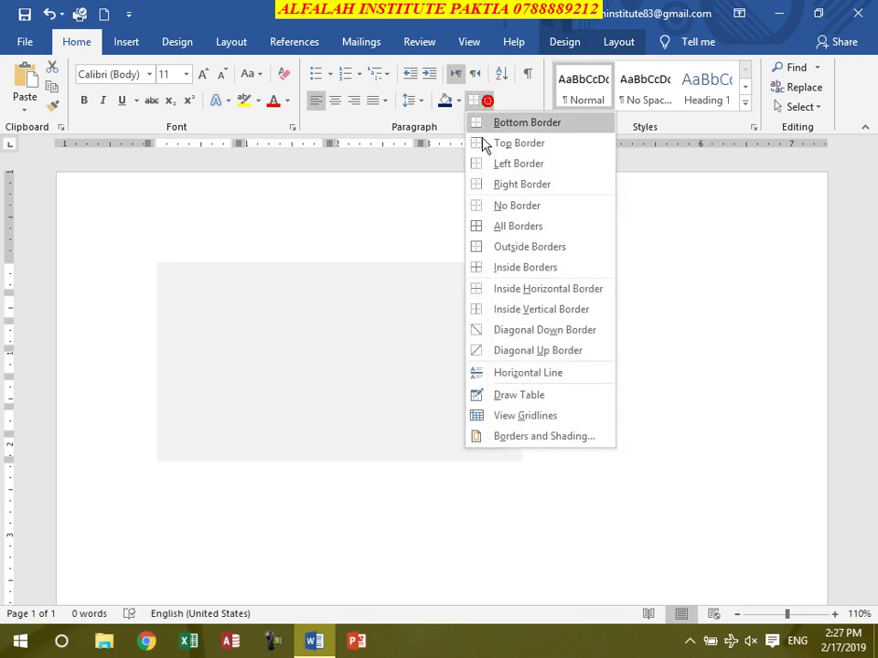
left_click(498, 223)
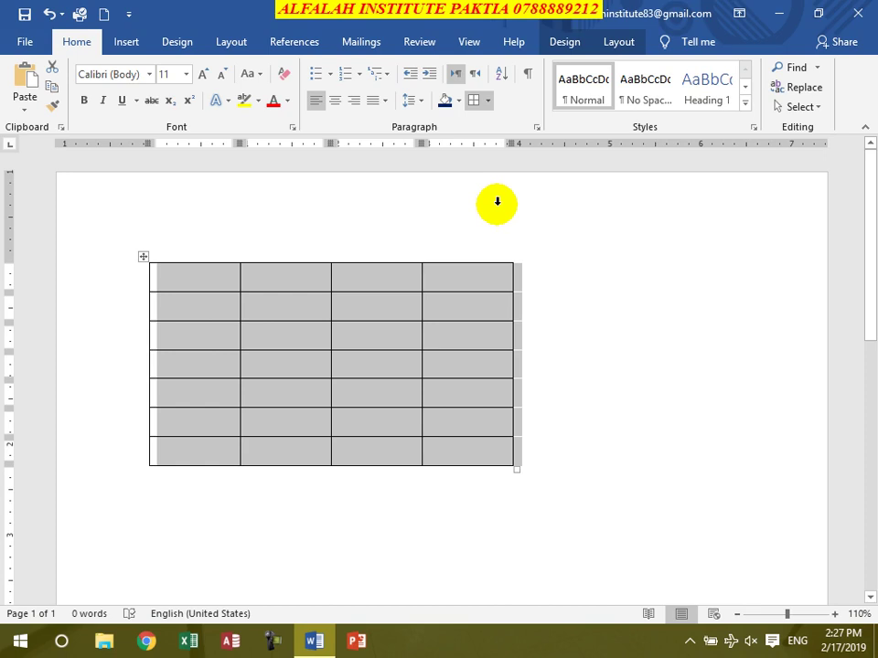
left_click(489, 102)
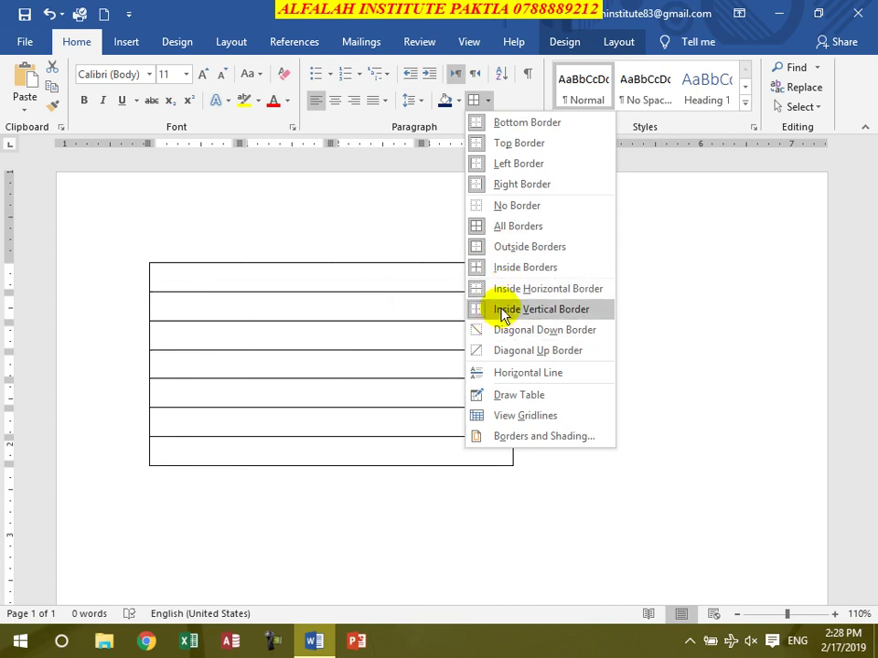
left_click(344, 449)
left_click_drag(319, 427, 443, 448)
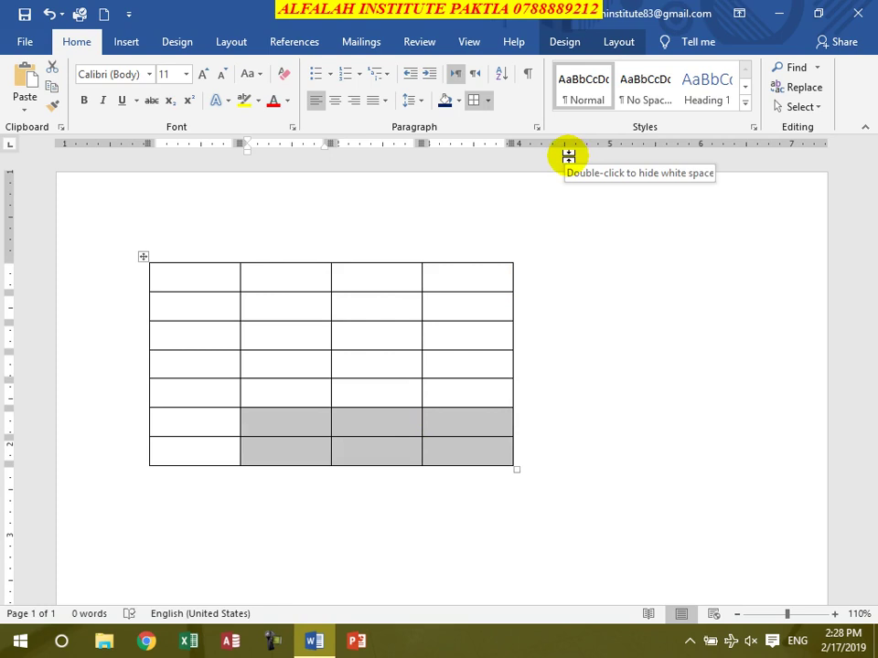
left_click(490, 104)
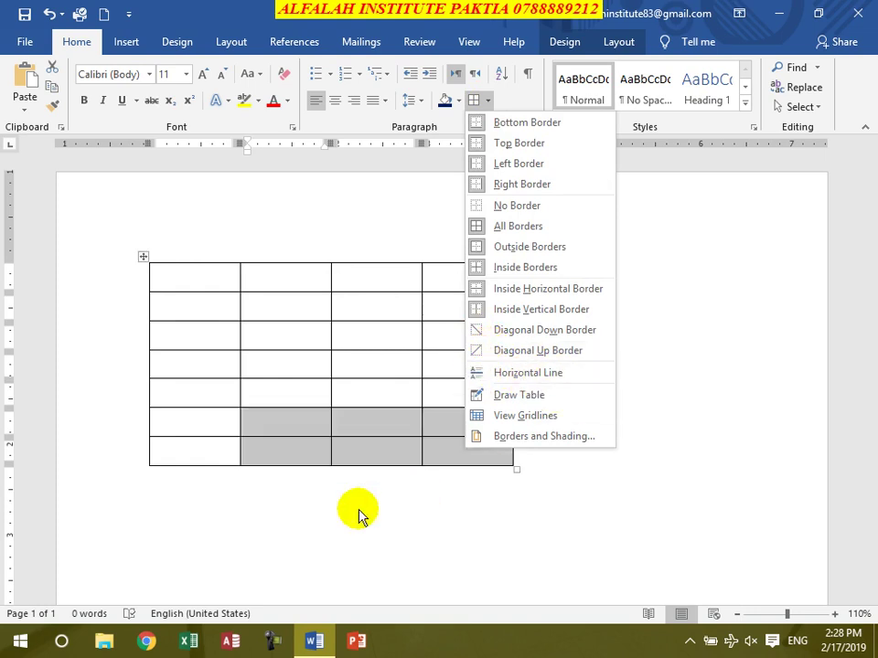
left_click(278, 512)
- Insert a horizontal line in the empty paragraph below the table
left_click(278, 514)
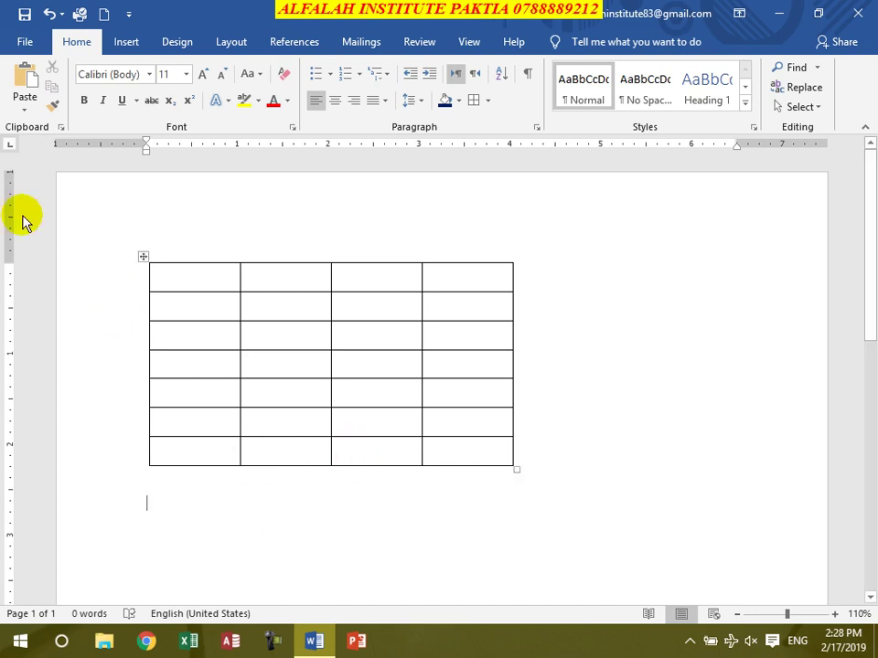
left_click(487, 101)
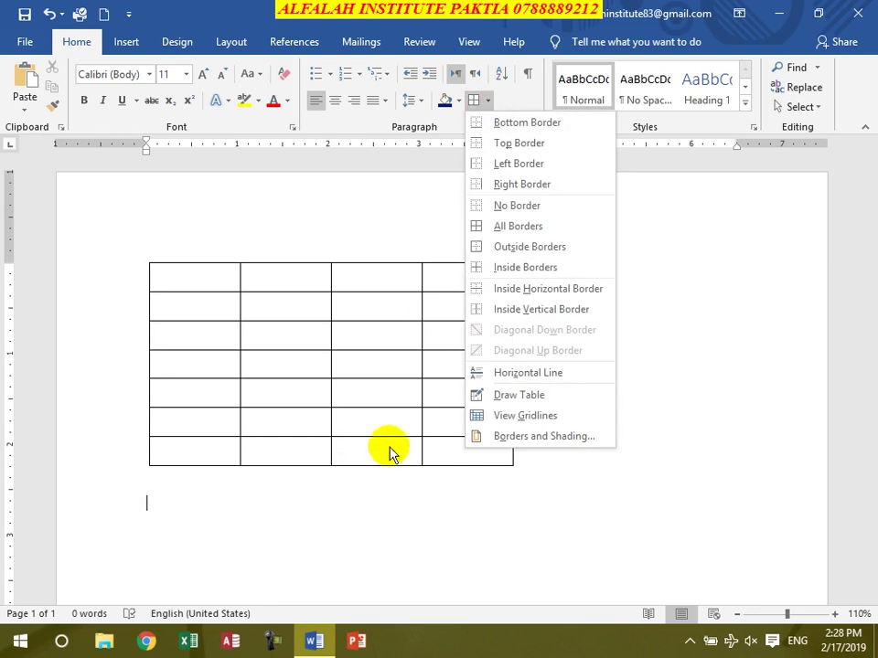
left_click(513, 380)
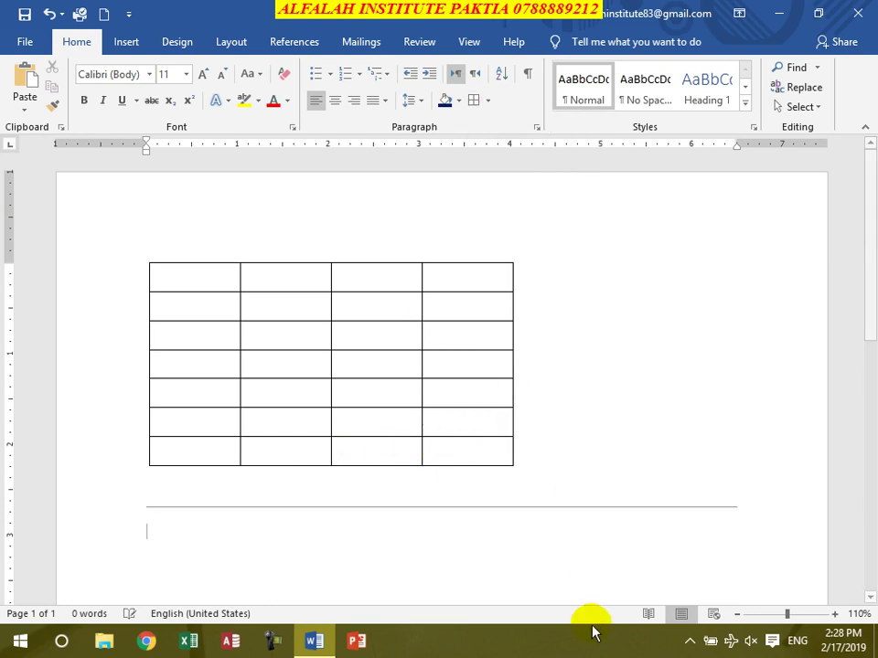
- Below the horizontal line, create a single border line from three hyphens and a double border line from three equals signs
scroll(631, 462, "down", 3)
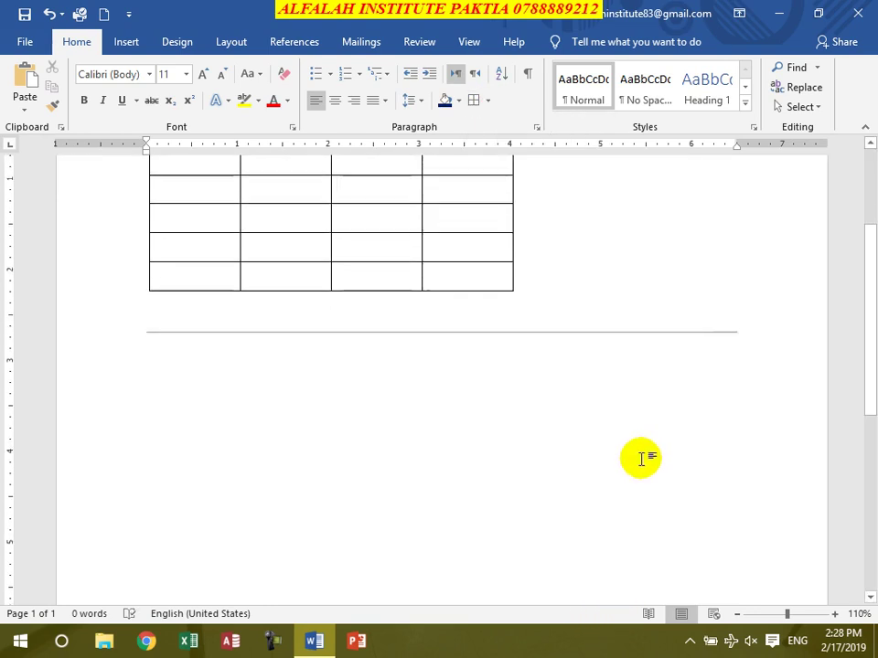
type("---")
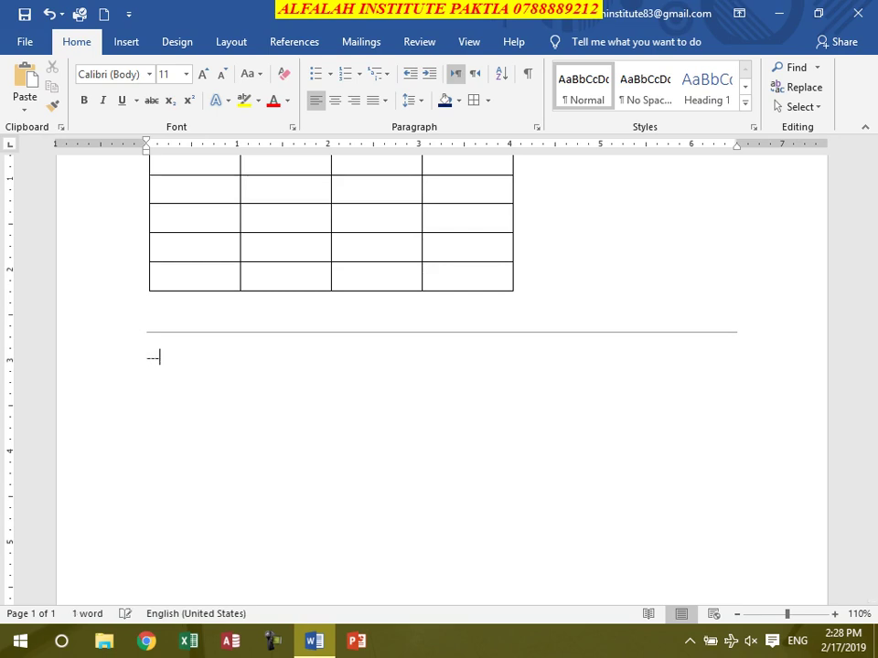
key("Return")
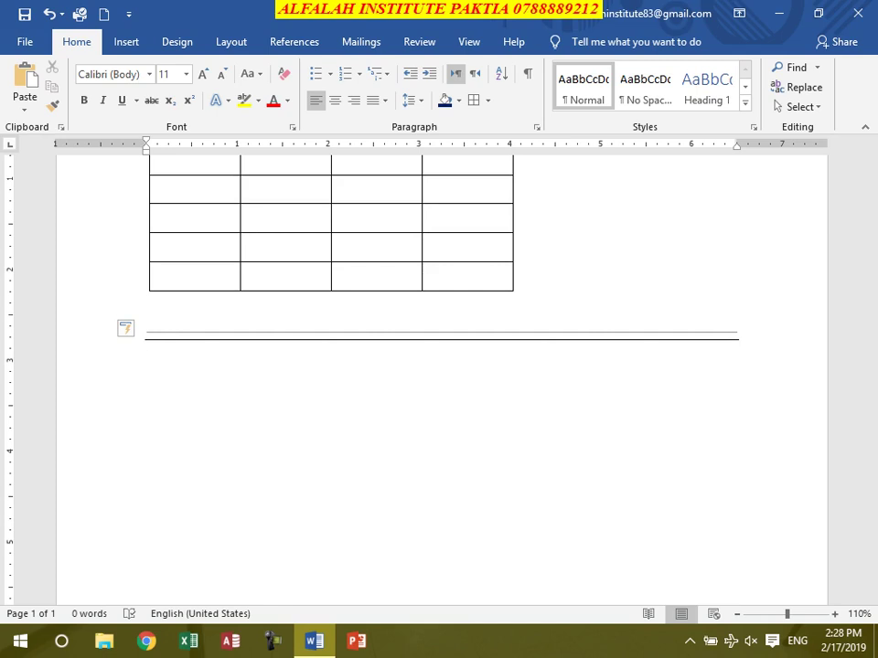
type("===")
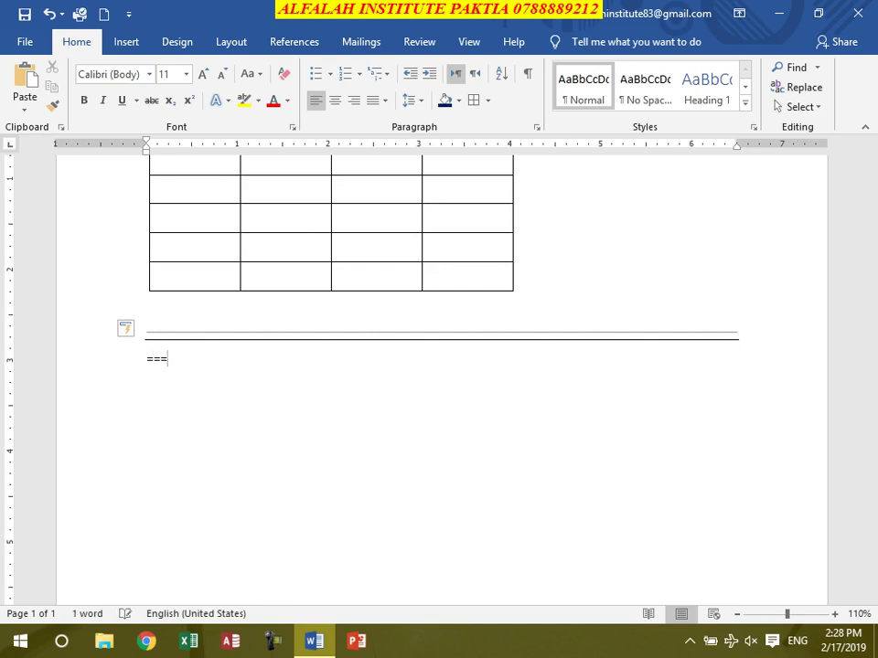
key("Return")
- Create thick, dotted, triple and wavy border lines in turn from three underscores, three asterisks, three number signs and three tildes
type("___")
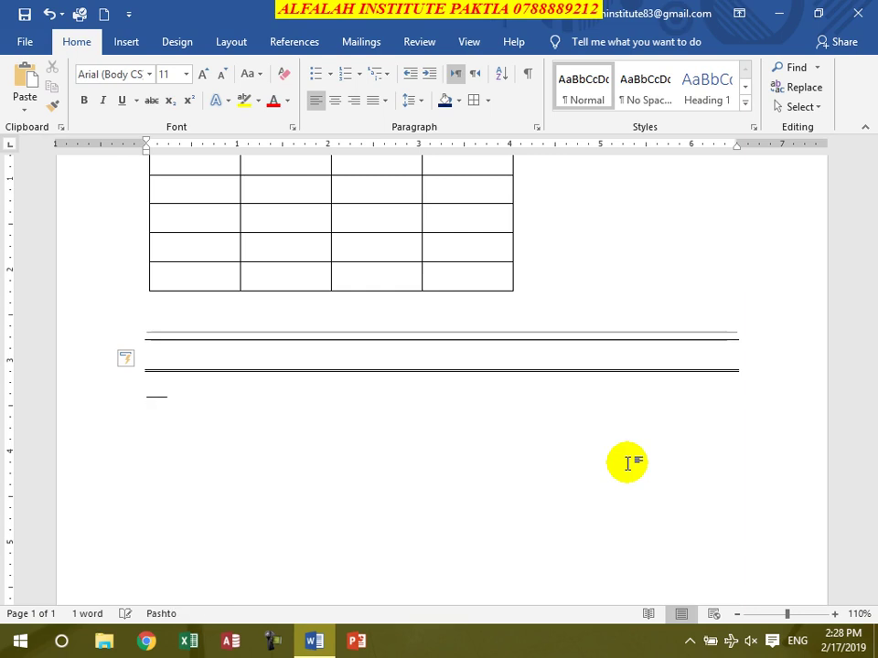
key("Return")
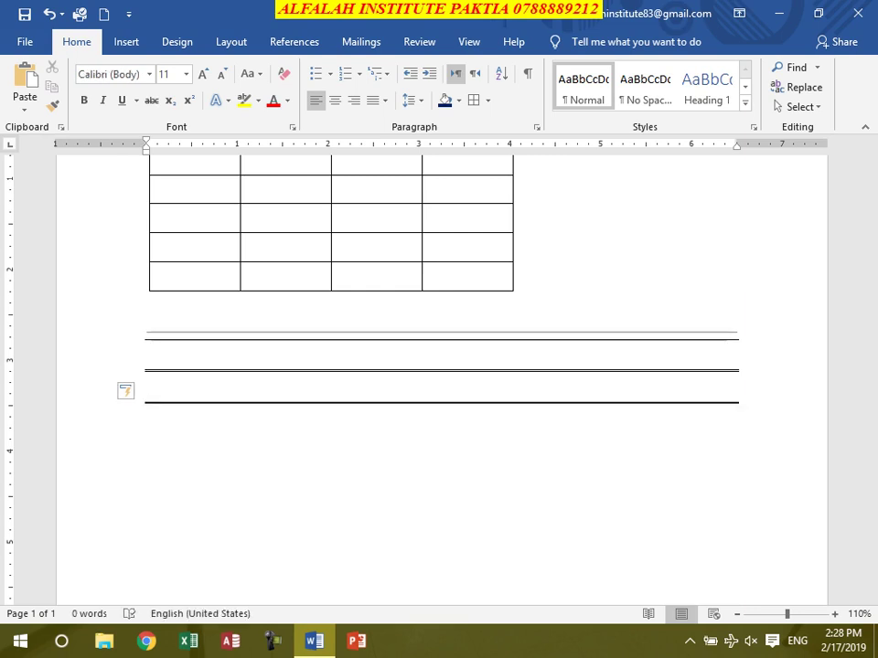
type("***")
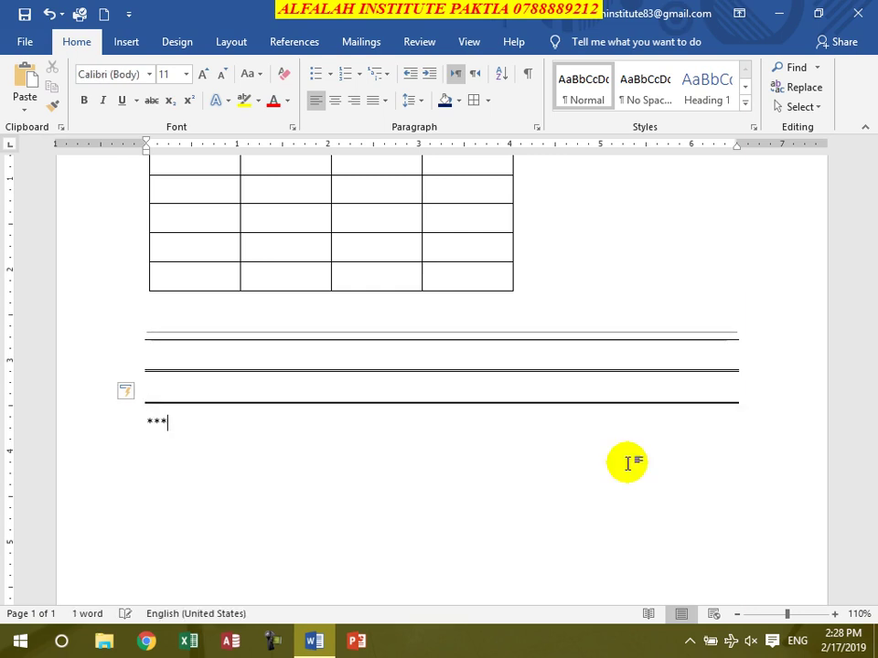
key("Return")
type("###")
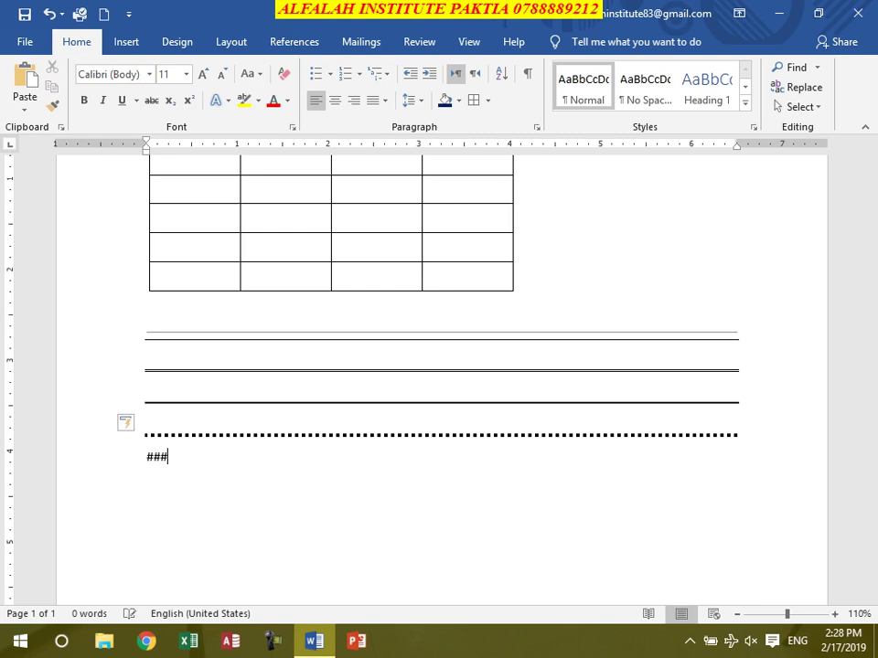
key("Return")
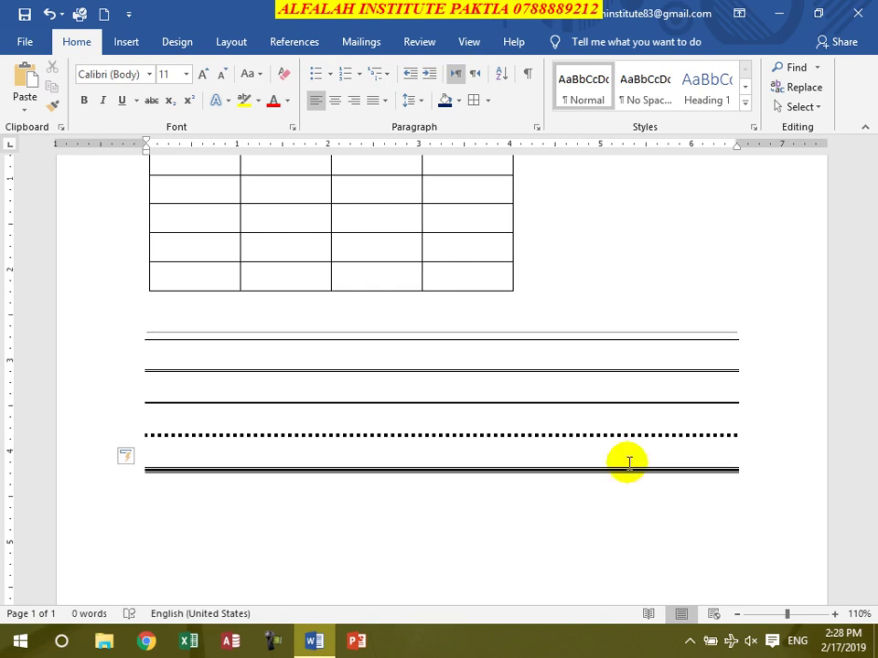
type("~~~")
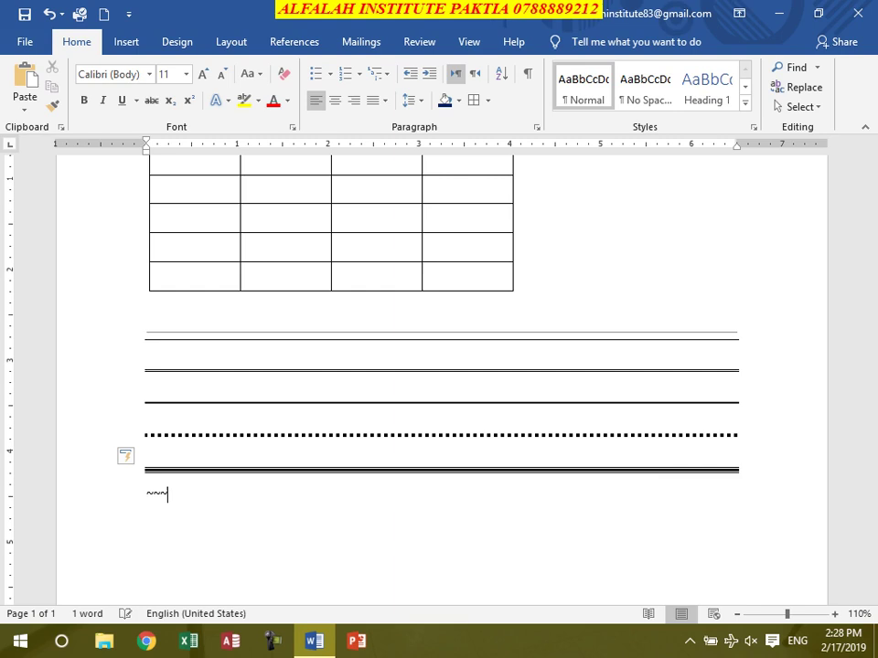
key("Return")
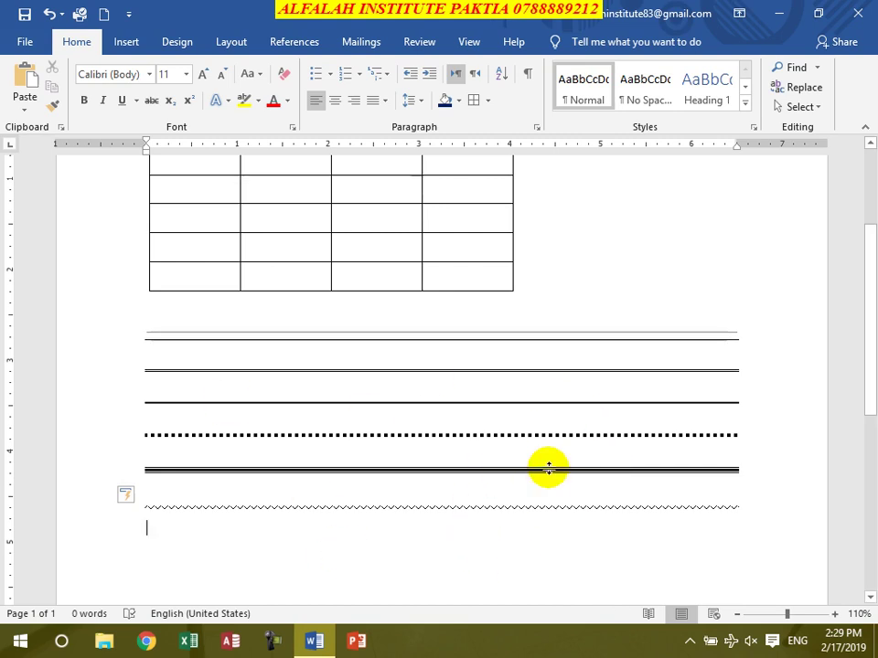
- Open Borders and Shading for the whole table and try the None, Box, All and Grid settings, ending on All
left_click(368, 256)
scroll(384, 265, "up", 4)
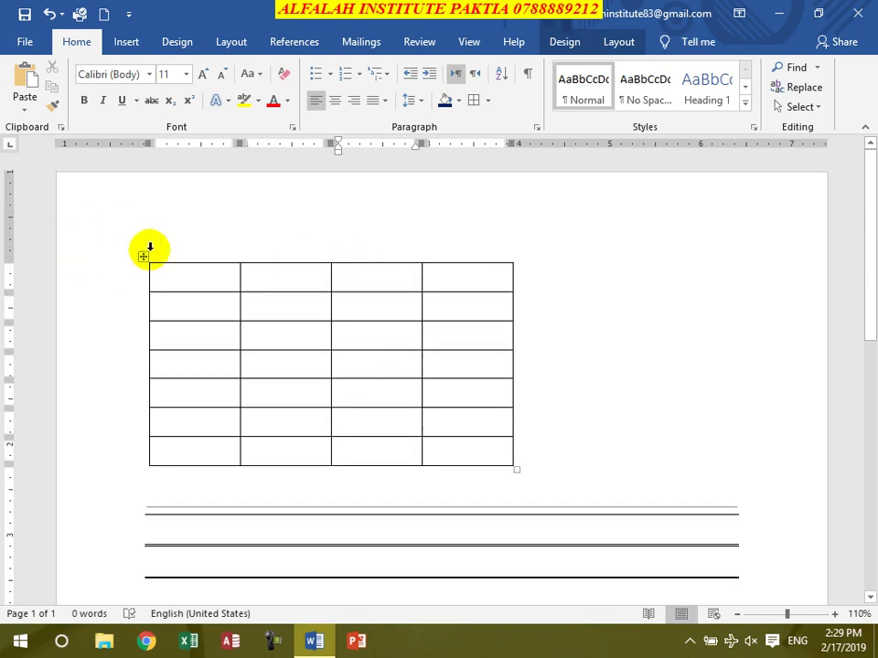
left_click(141, 257)
left_click(488, 100)
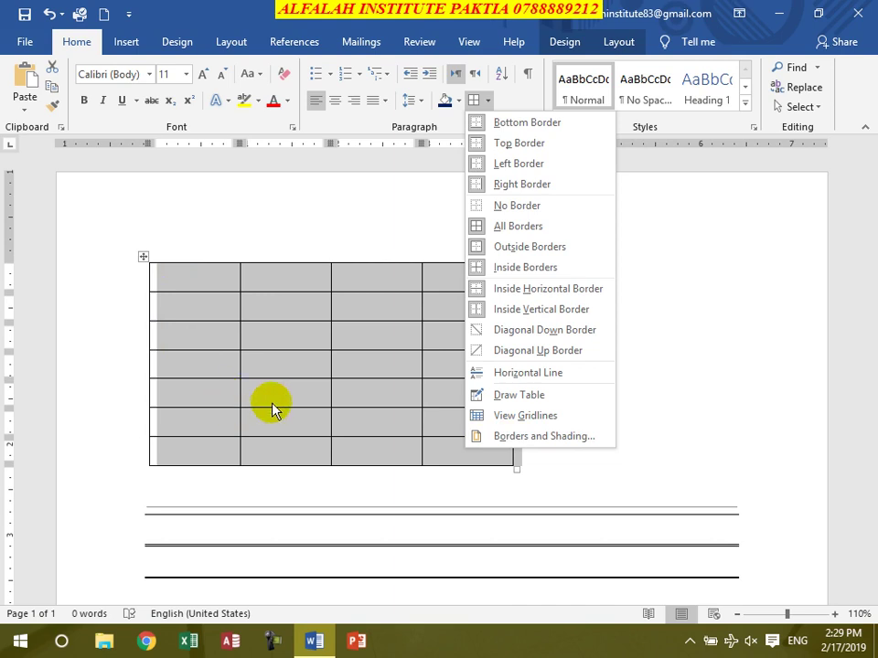
left_click(537, 437)
left_click_drag(486, 82, 503, 64)
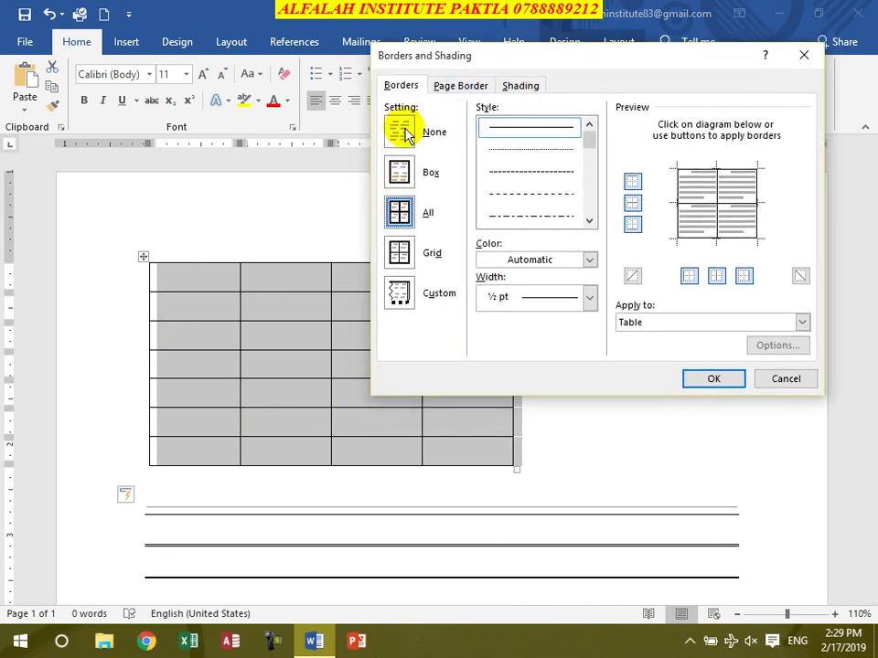
left_click(399, 133)
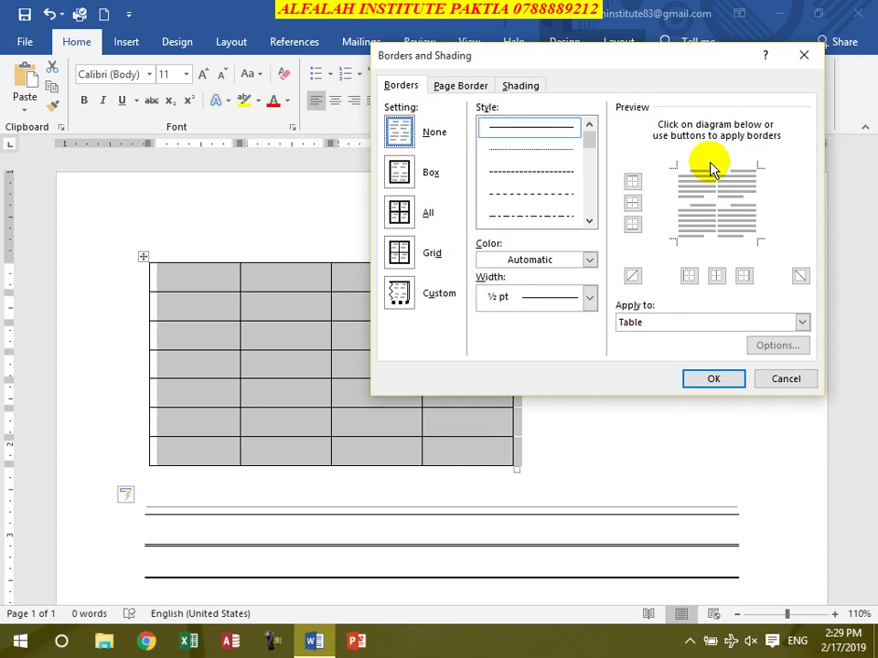
left_click(397, 174)
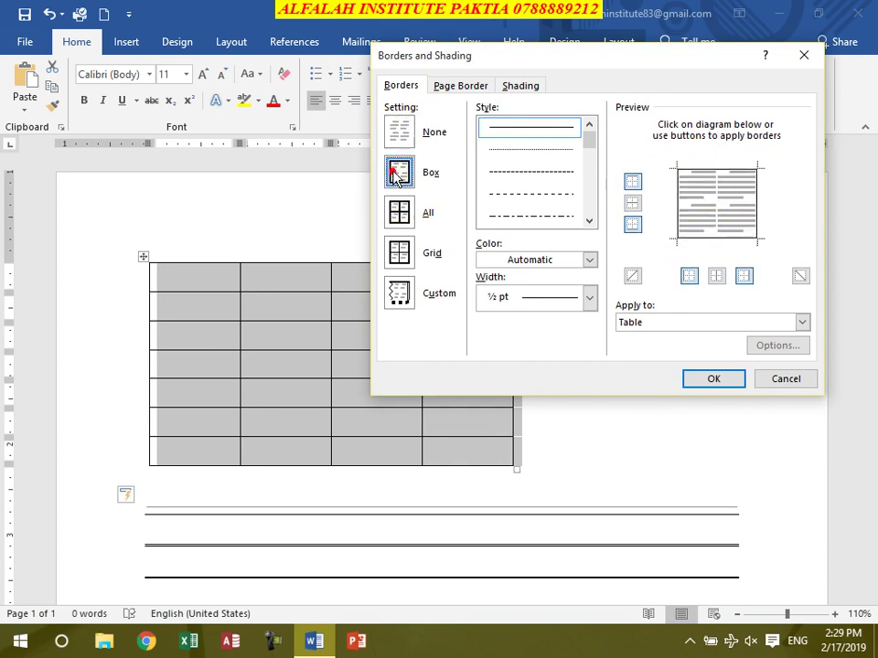
left_click(399, 212)
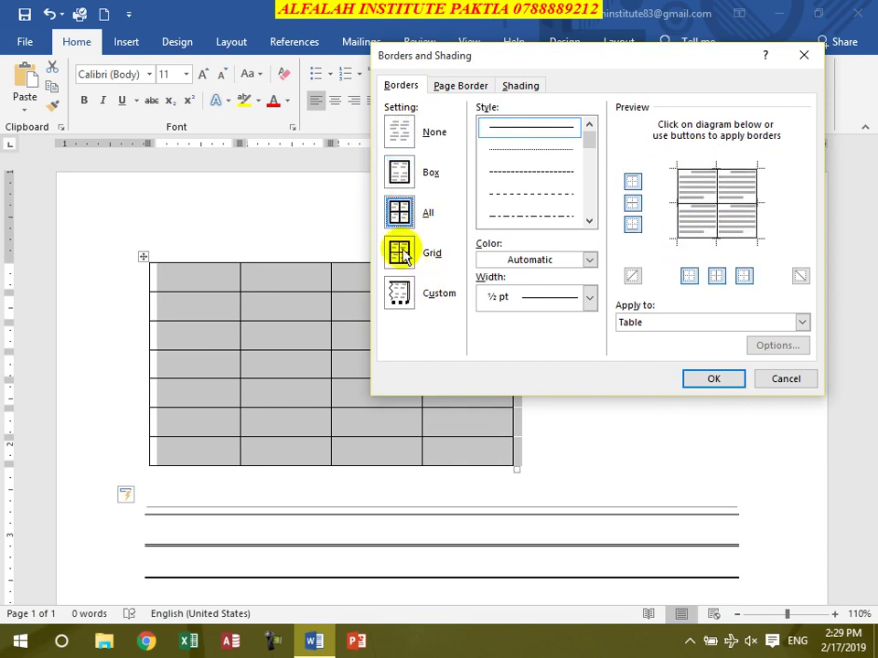
left_click(405, 255)
left_click(399, 212)
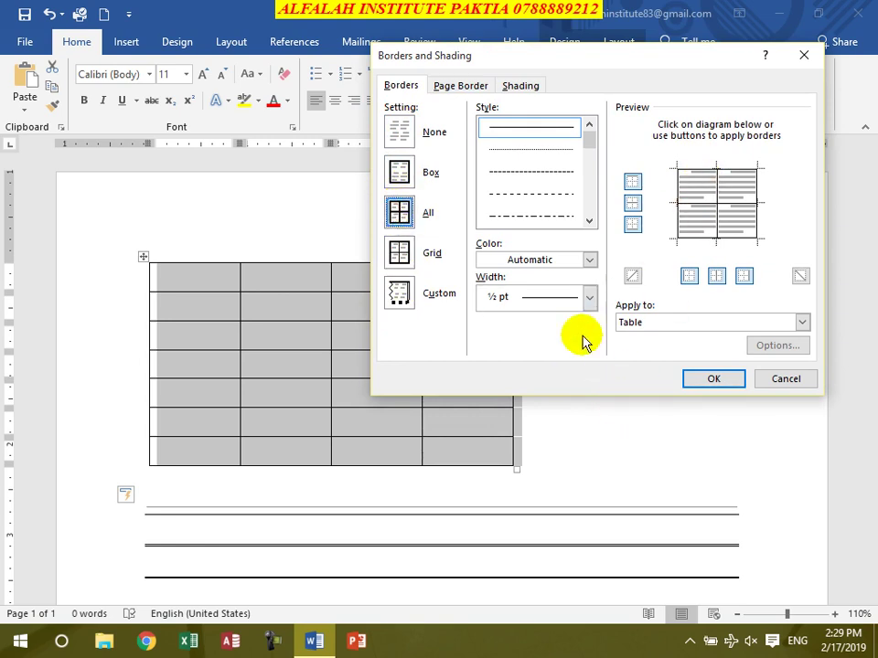
- Apply solid 2 ¼ pt red borders to the whole table, and undo them
left_click(552, 128)
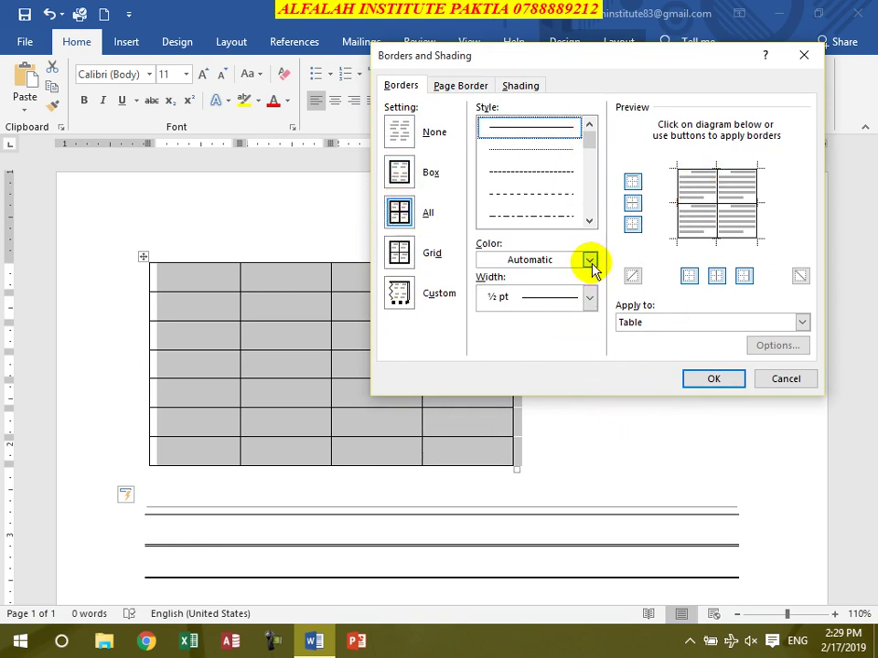
left_click(589, 297)
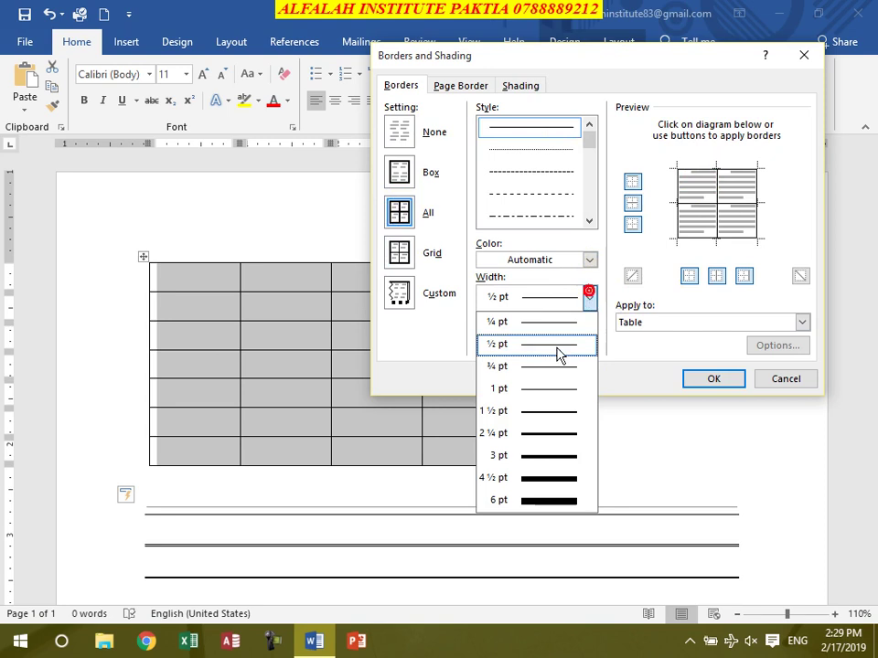
left_click(555, 441)
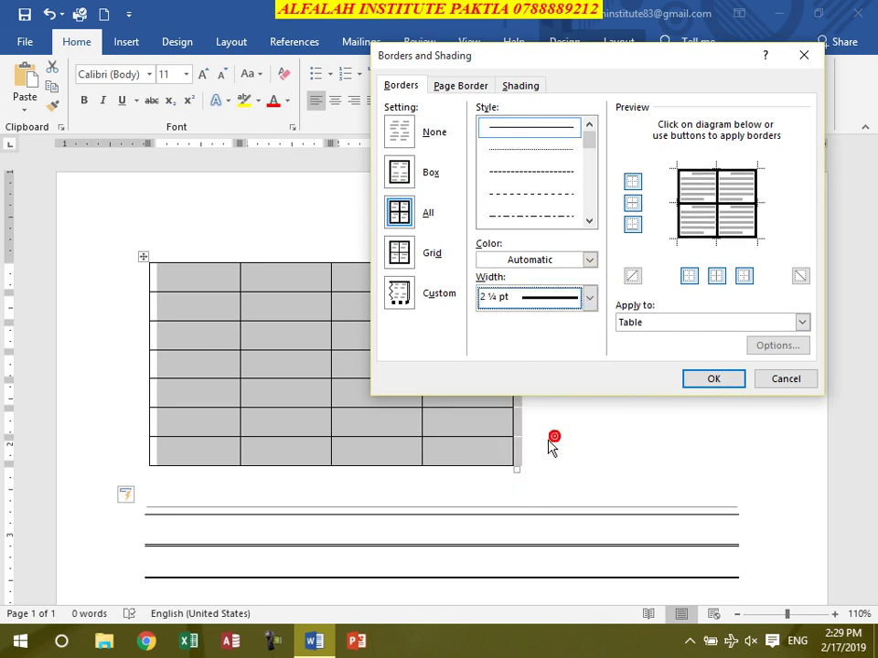
left_click(588, 261)
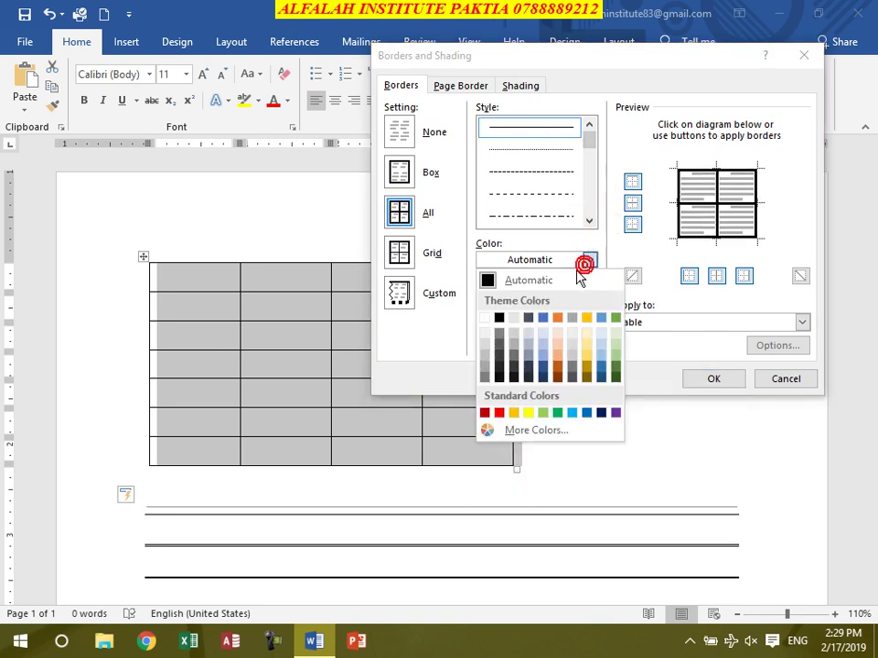
left_click(498, 412)
left_click(710, 378)
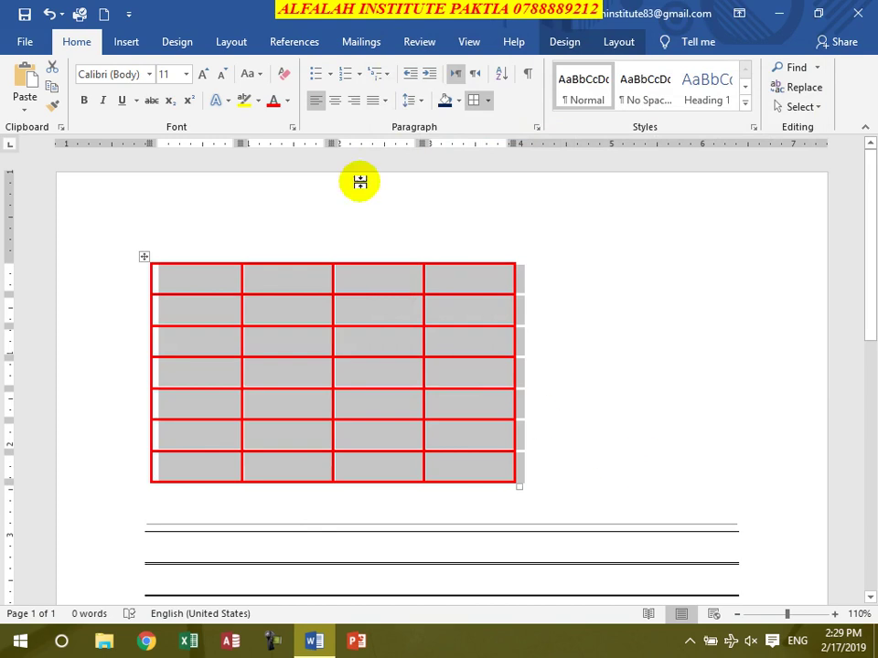
left_click(47, 14)
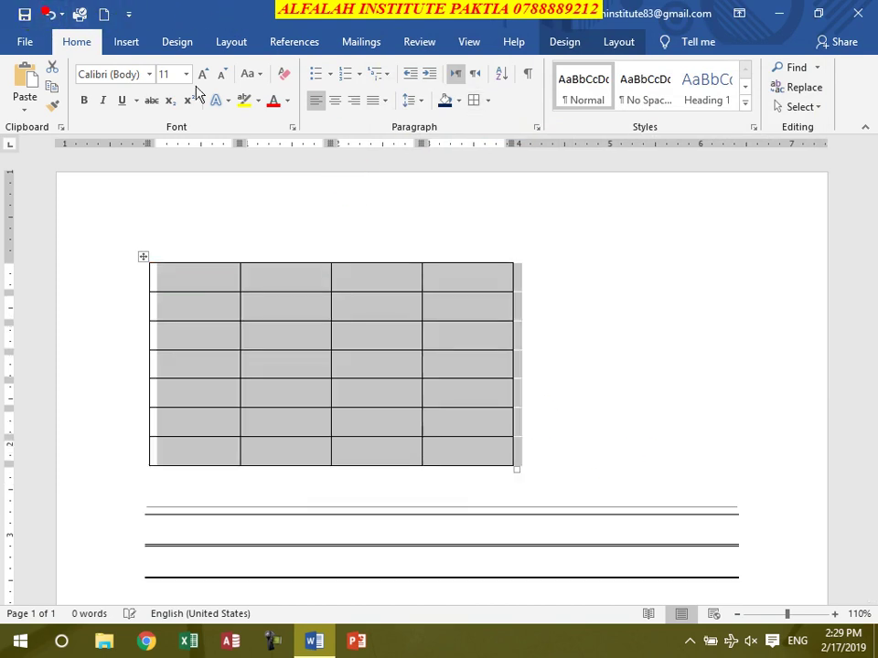
- In the Borders and Shading preview, toggle the table's top, left and inside horizontal borders off and on again
left_click(488, 99)
left_click(546, 439)
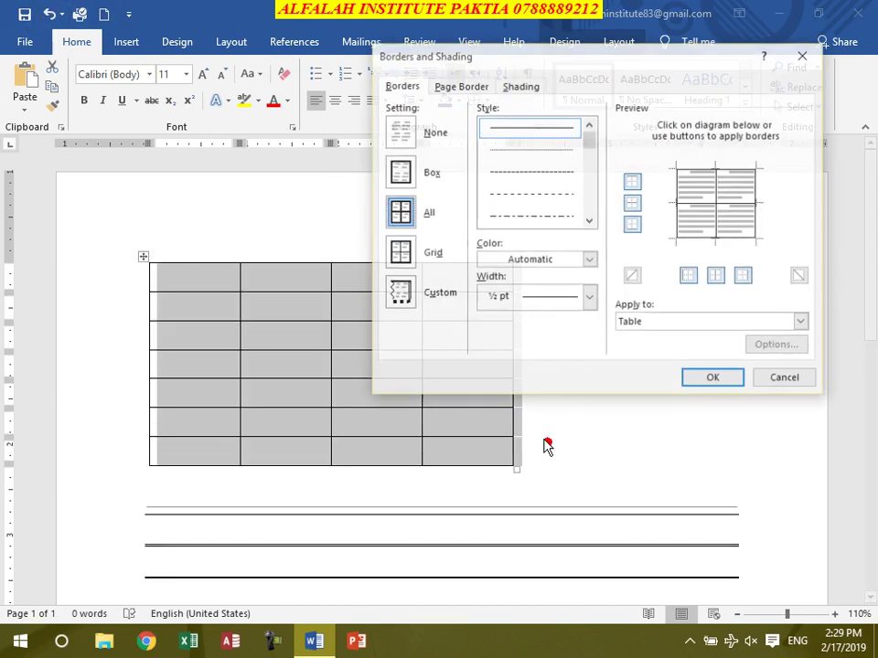
left_click(631, 181)
left_click(632, 182)
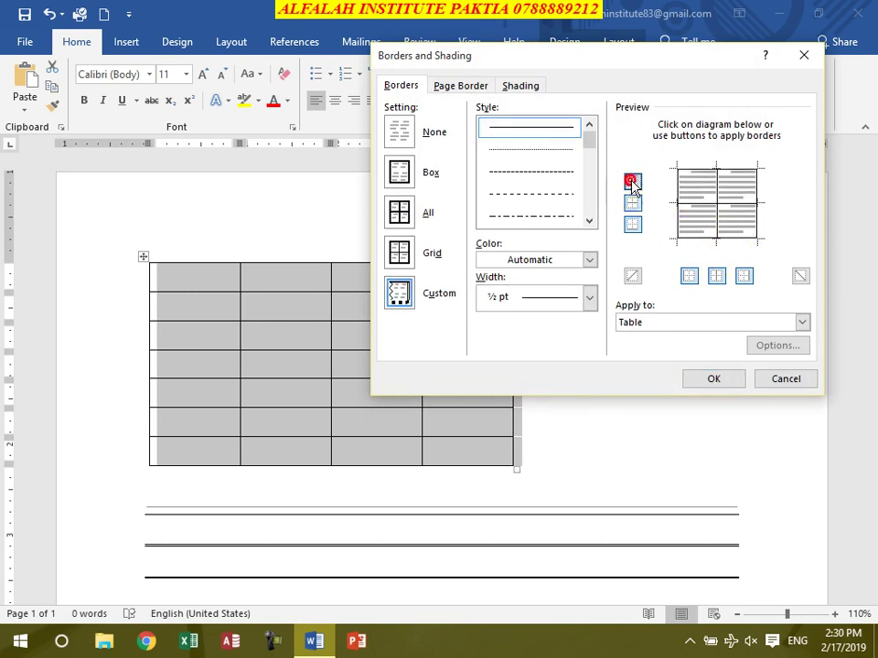
left_click(676, 195)
left_click(681, 193)
left_click(632, 202)
left_click(632, 202)
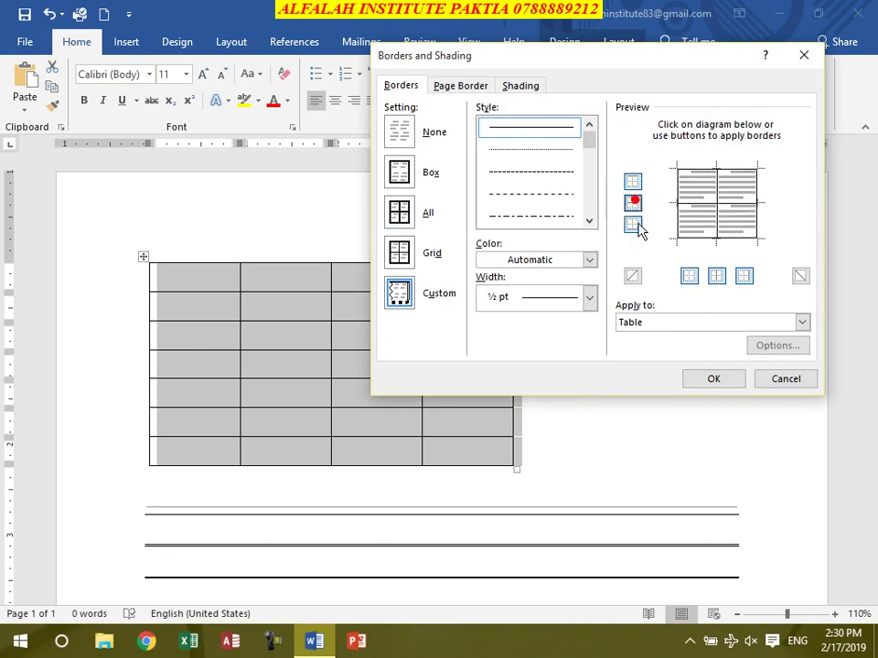
- Apply light blue 3 pt thick-thin borders to the whole table with the All setting, and undo them
left_click(401, 213)
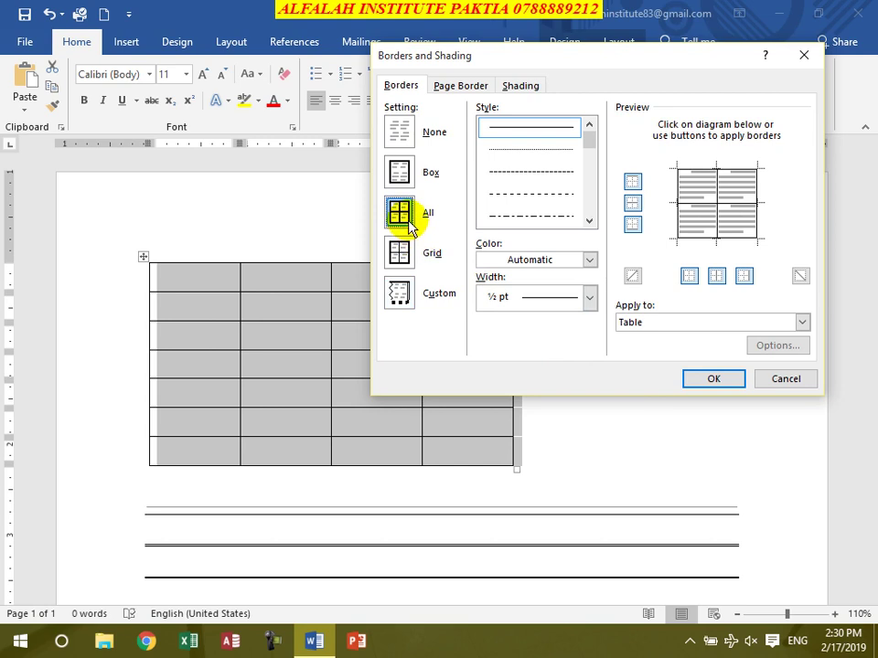
left_click_drag(590, 145, 590, 156)
left_click(547, 191)
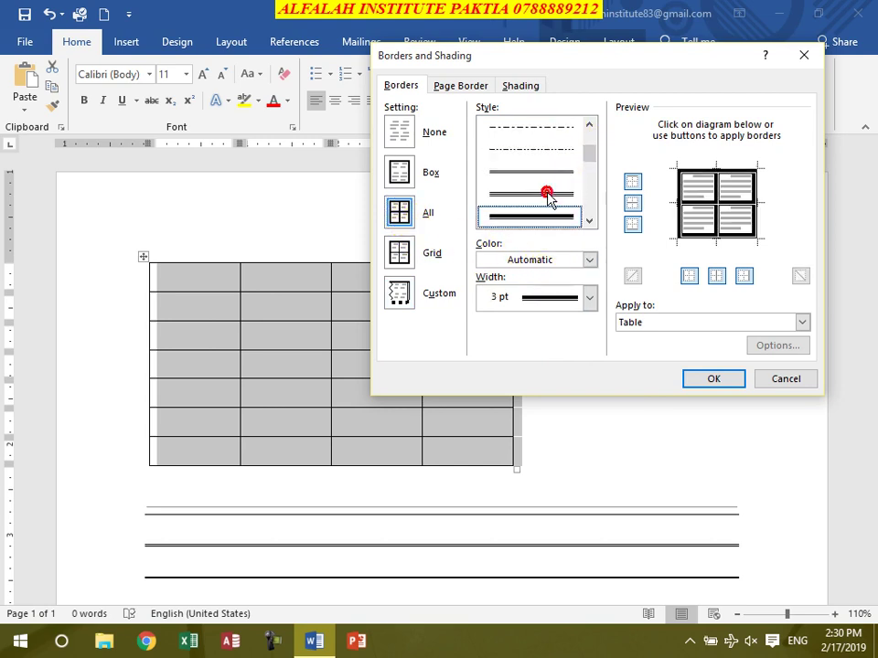
left_click(590, 297)
left_click(590, 297)
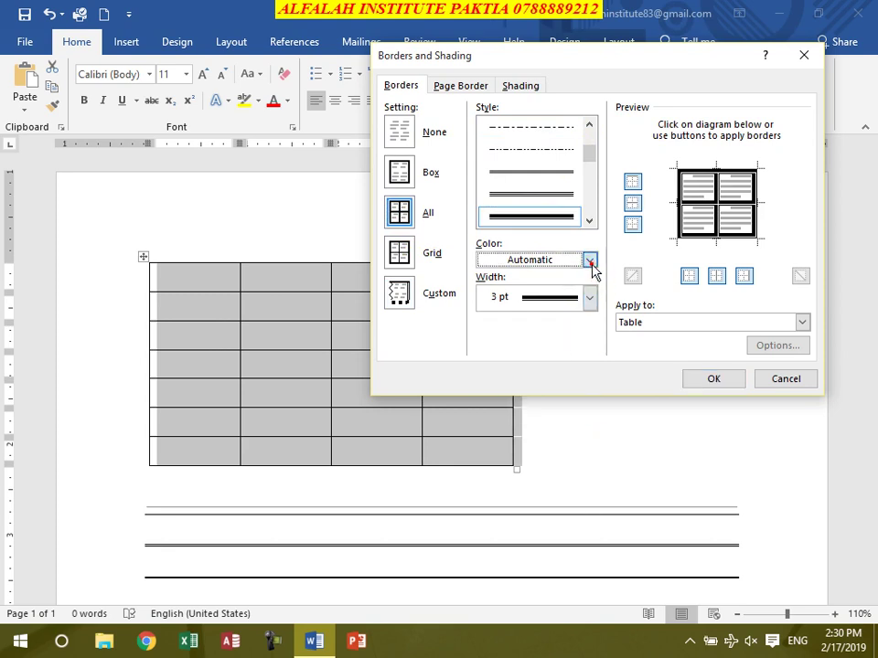
left_click(590, 260)
left_click(573, 412)
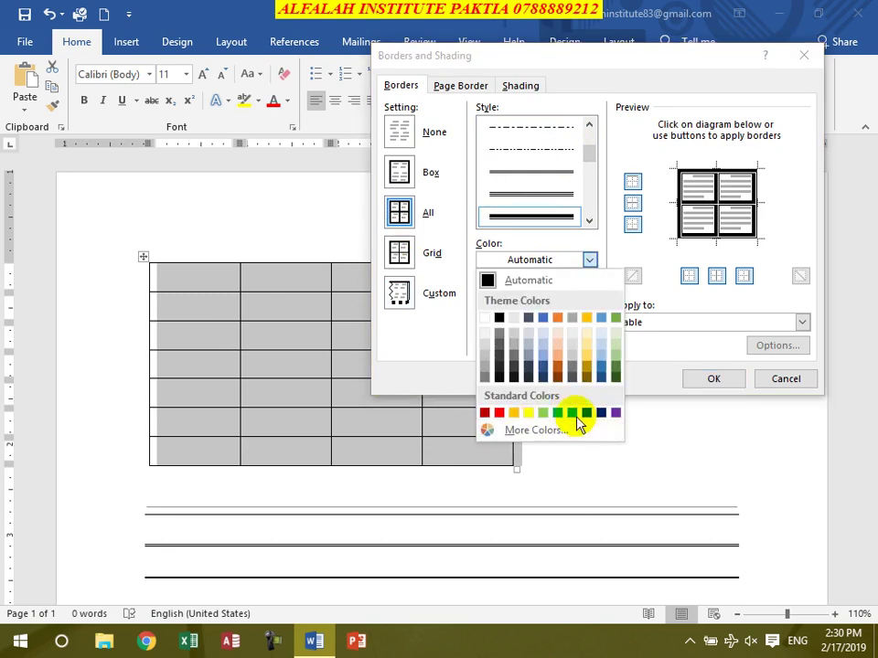
left_click(713, 382)
left_click(416, 345)
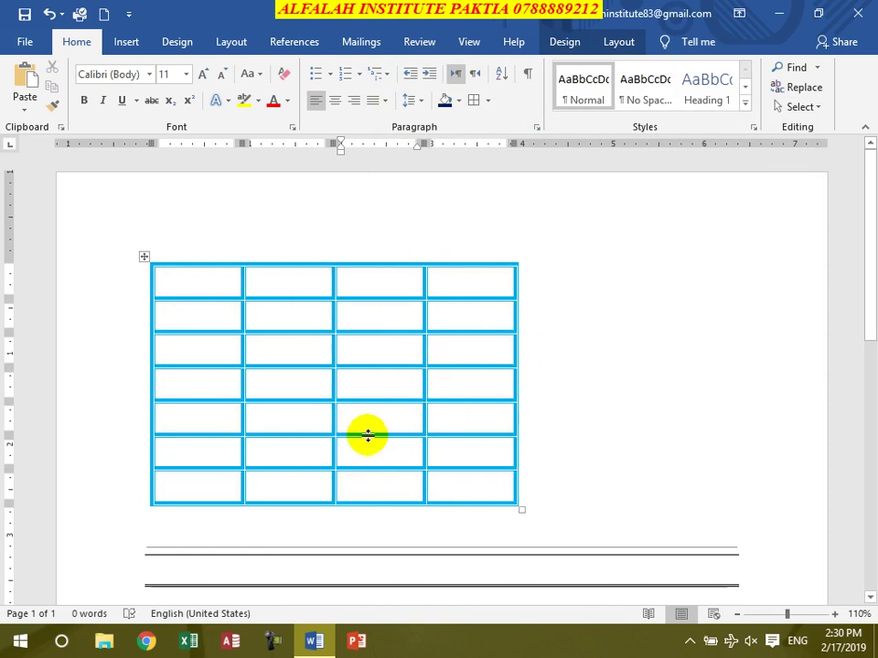
key("ctrl+z")
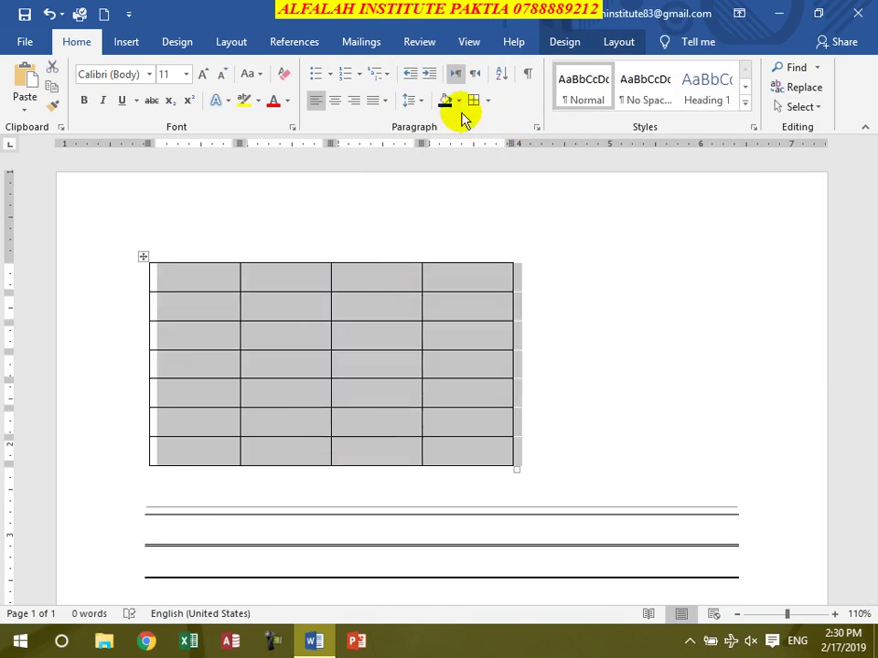
left_click(490, 101)
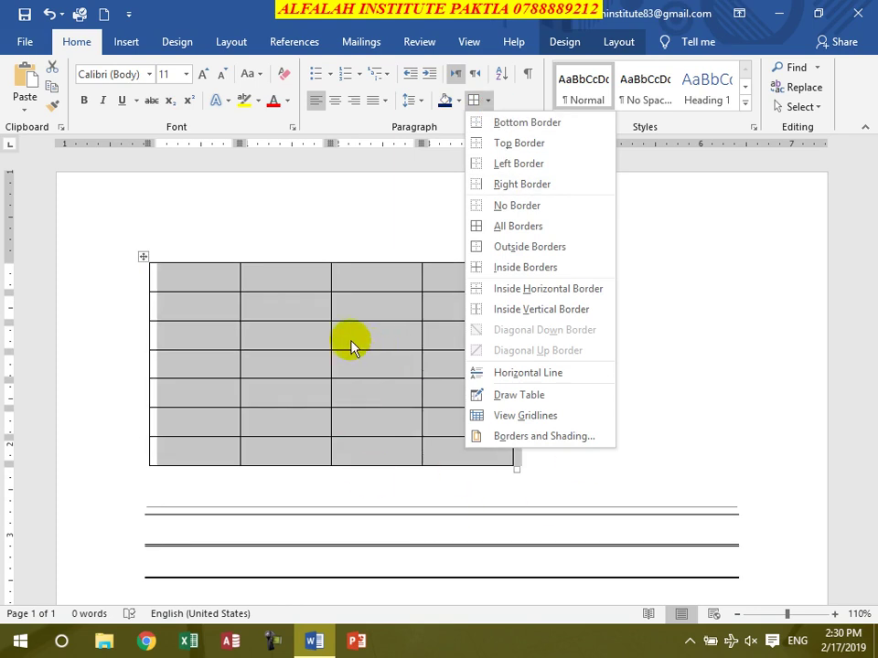
left_click(257, 315)
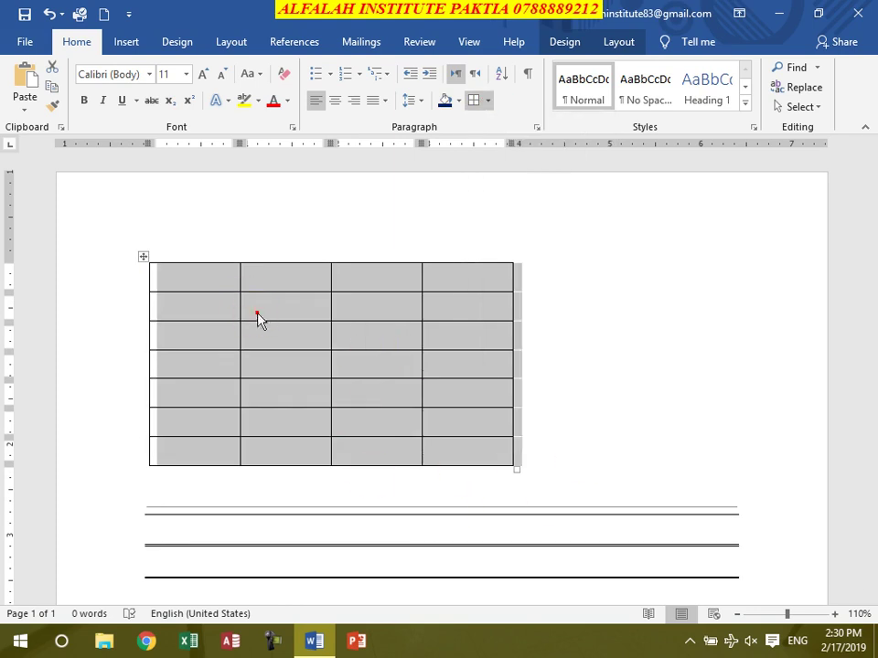
left_click(495, 81)
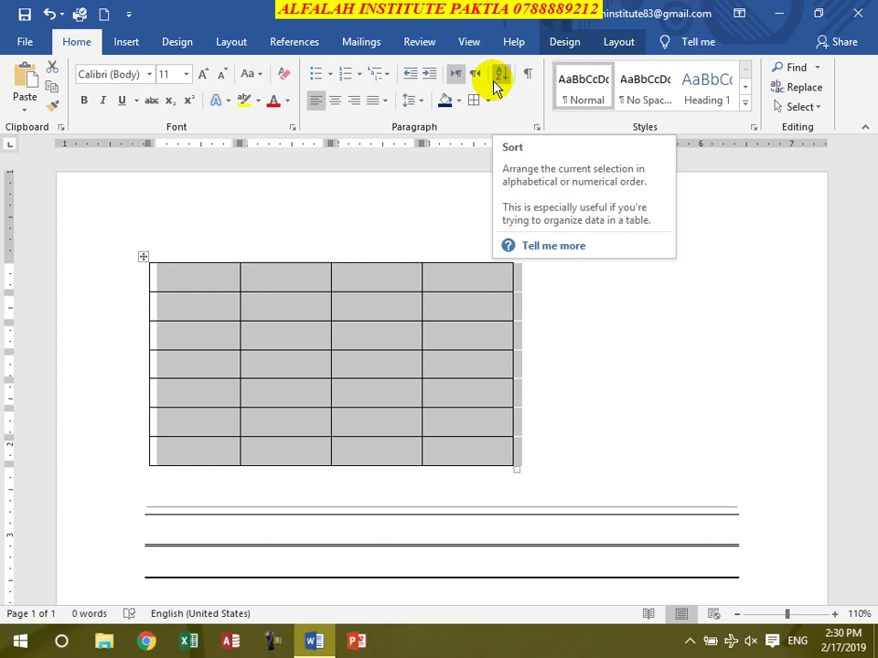
left_click(495, 86)
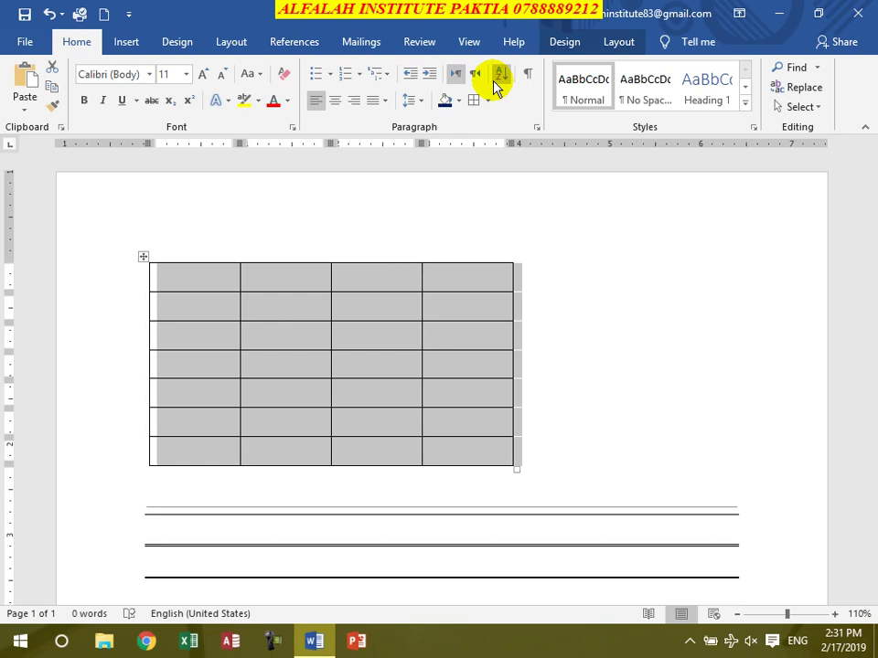
left_click(209, 279)
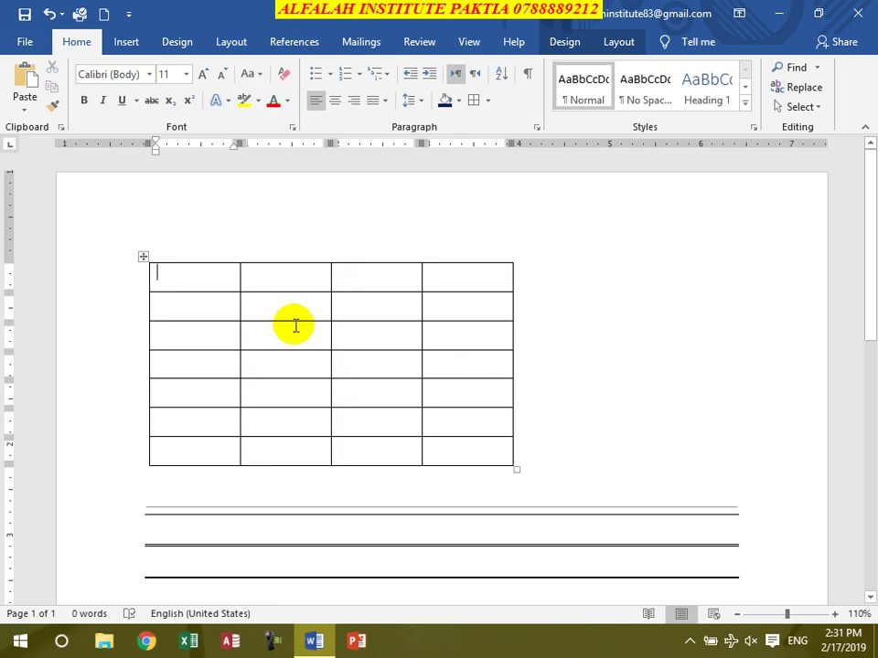
left_click(461, 278)
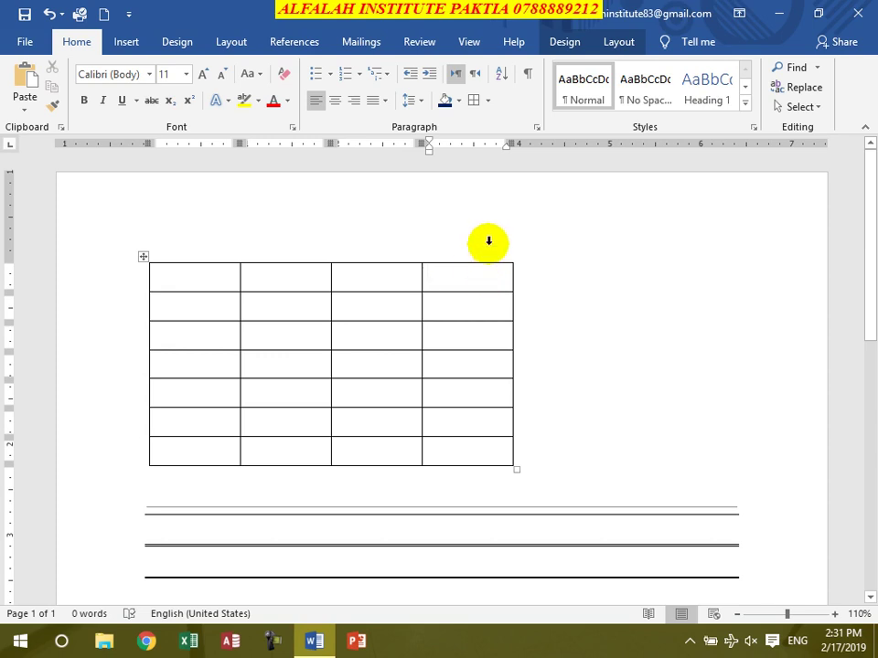
- Delete the table's fourth column
left_click(615, 42)
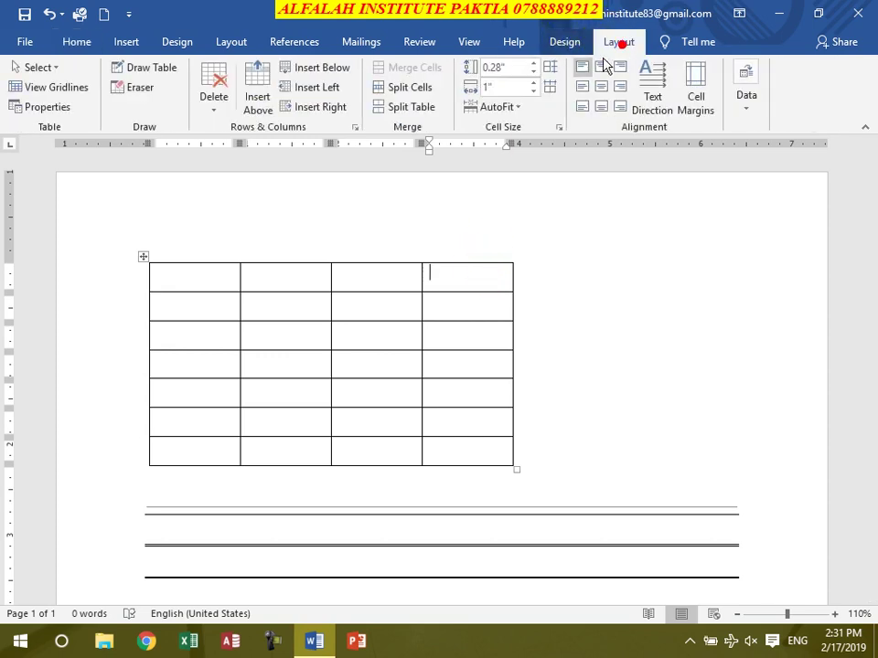
left_click(208, 110)
left_click(245, 152)
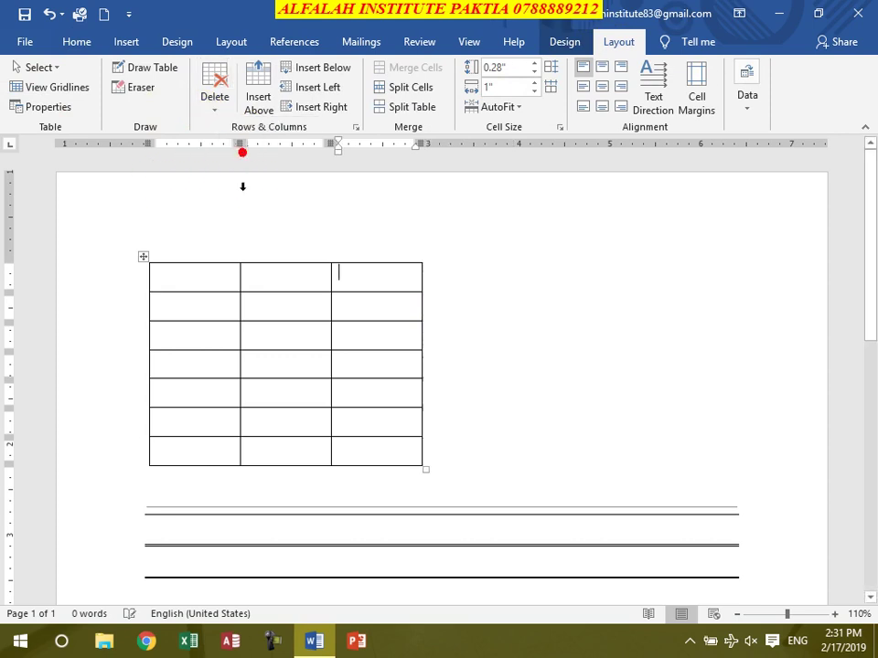
- Enter the headings Name and Obtained Marks in the first two cells of the table's top row
left_click(212, 277)
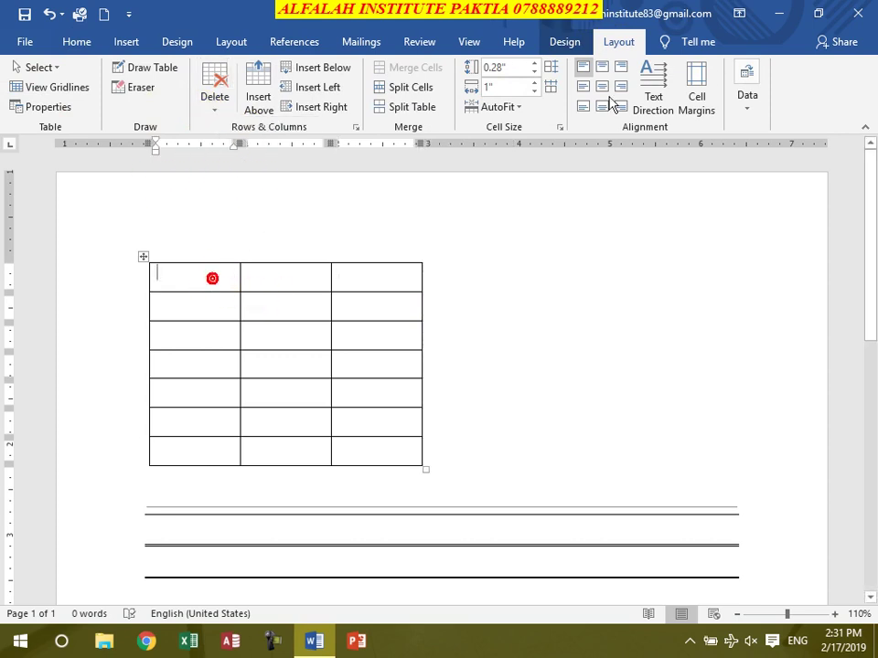
left_click(73, 41)
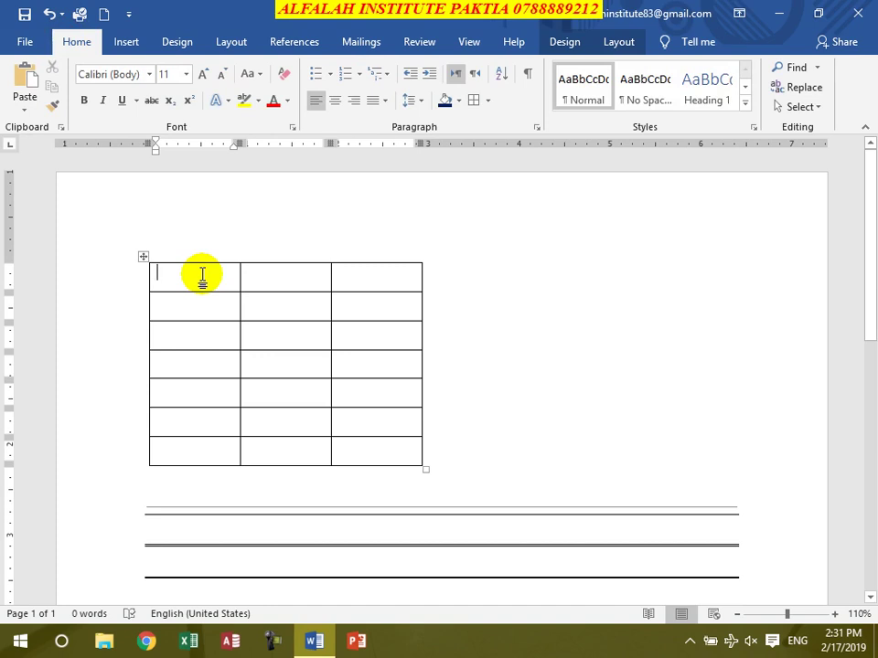
type("Name")
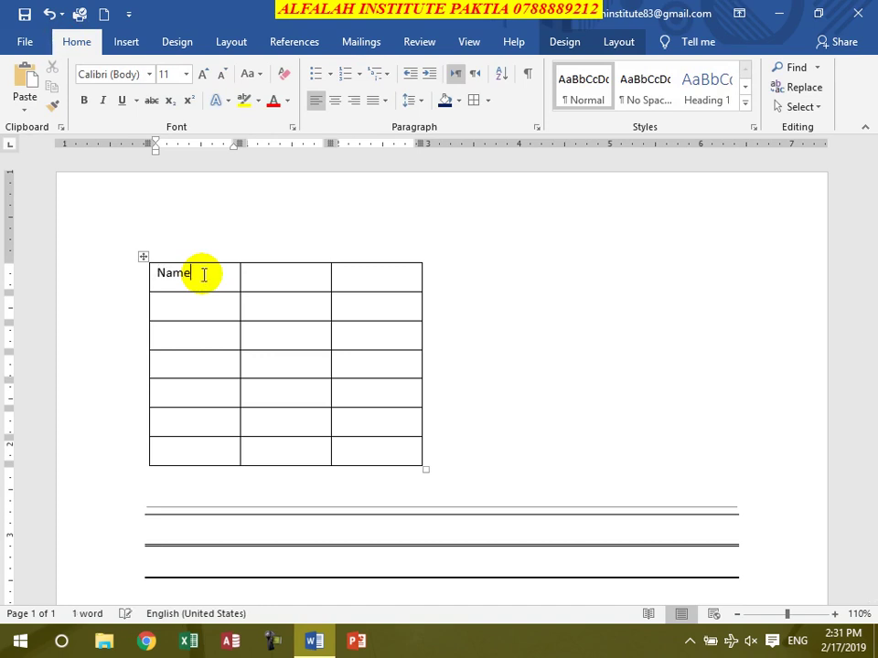
key("Tab")
type("Obta")
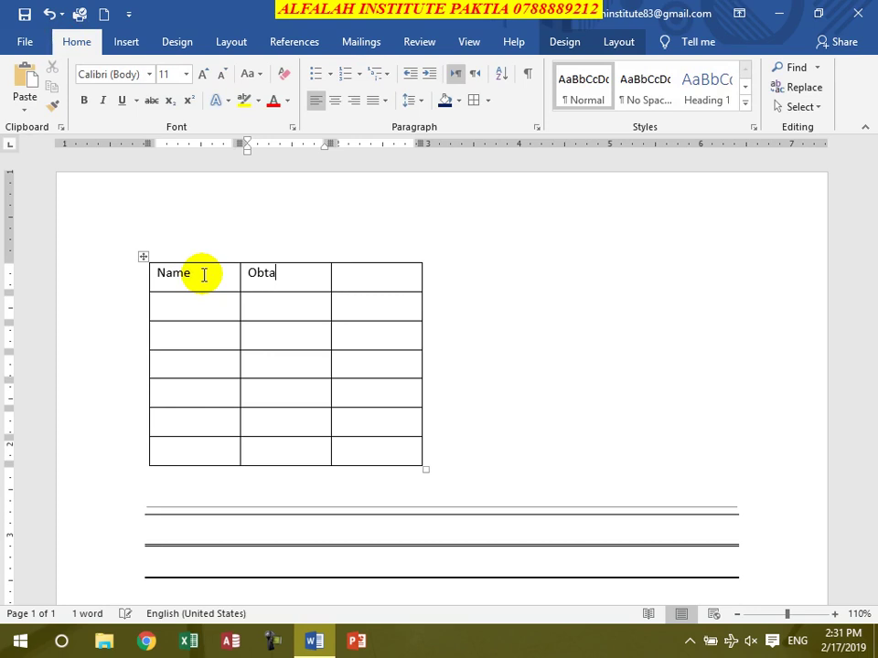
type("ined Marke")
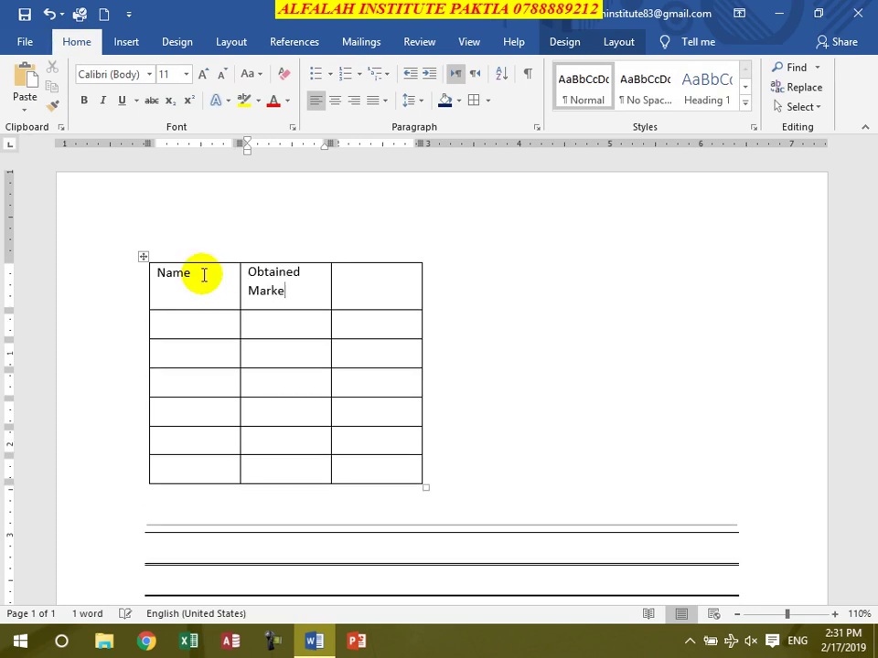
key("BackSpace")
type("s")
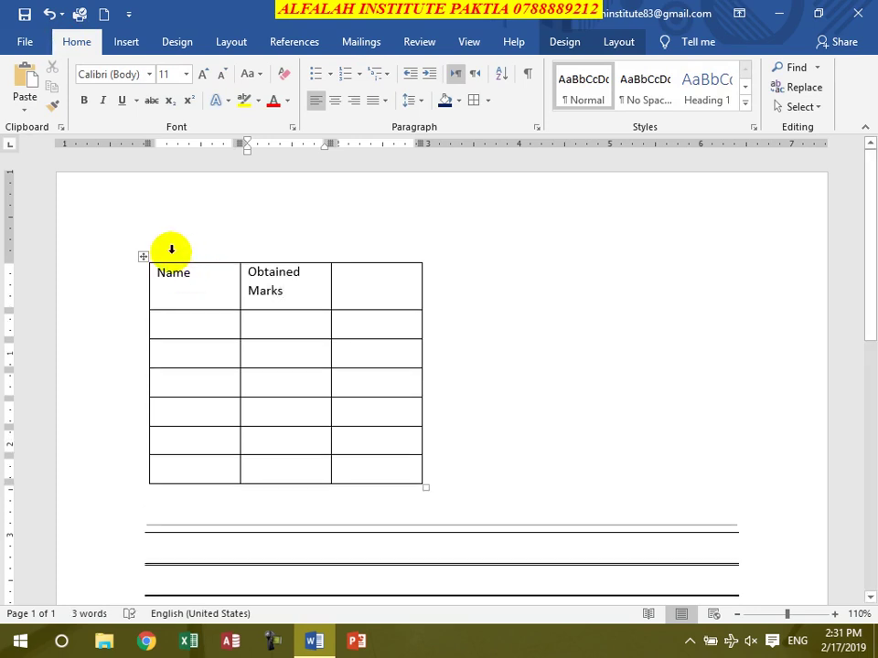
- Widen the Obtained Marks column until its heading fits on one line, and enter Position as the third column's heading
left_click_drag(330, 288, 345, 288)
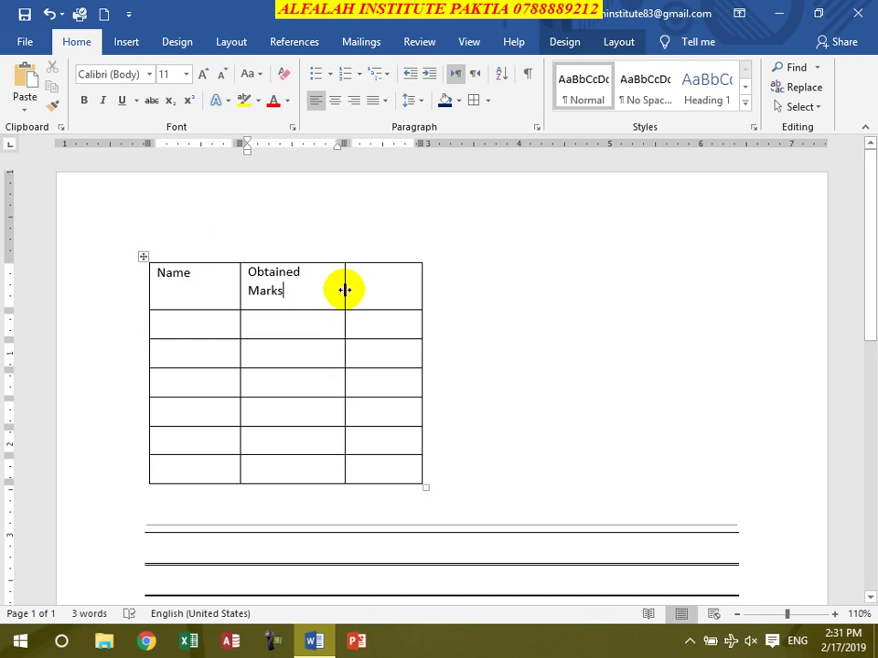
left_click(347, 290)
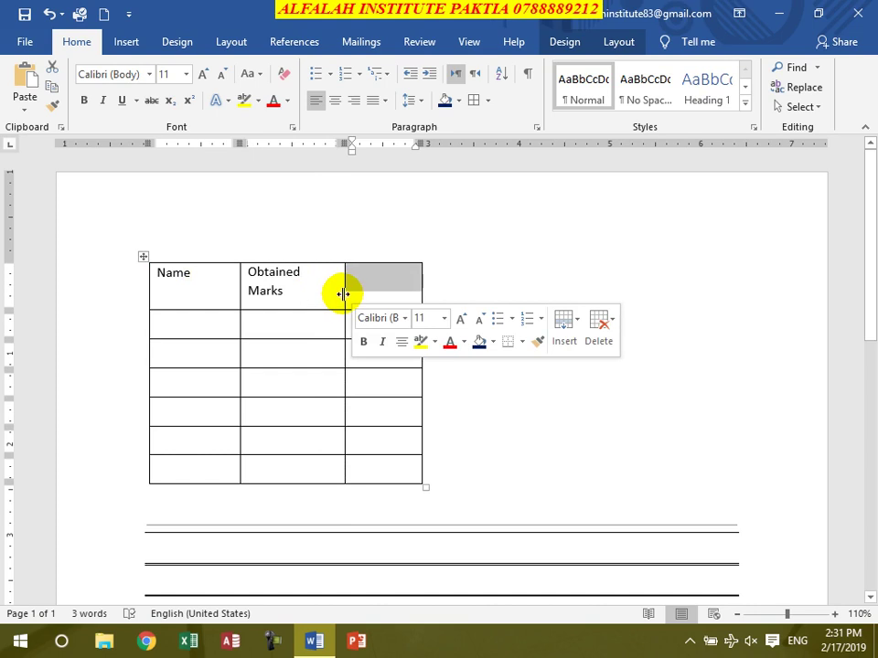
left_click_drag(344, 294, 344, 316)
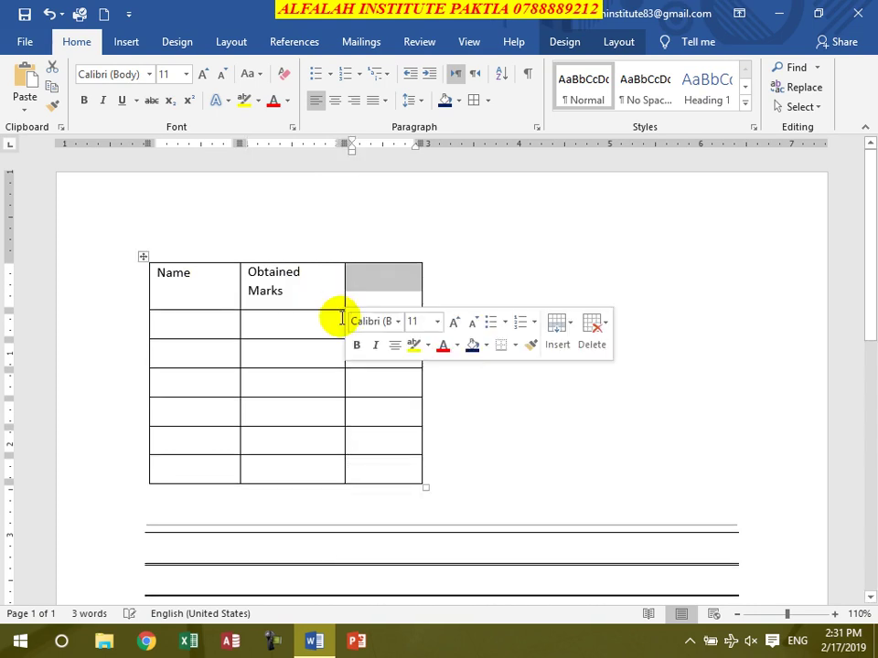
left_click(329, 384)
left_click_drag(343, 354, 348, 354)
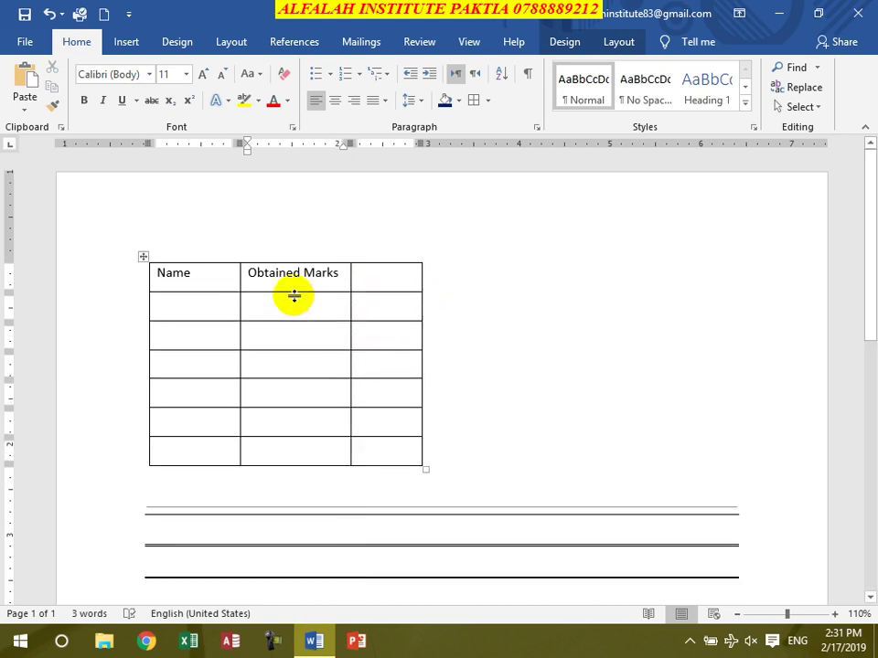
left_click(365, 287)
type("Position")
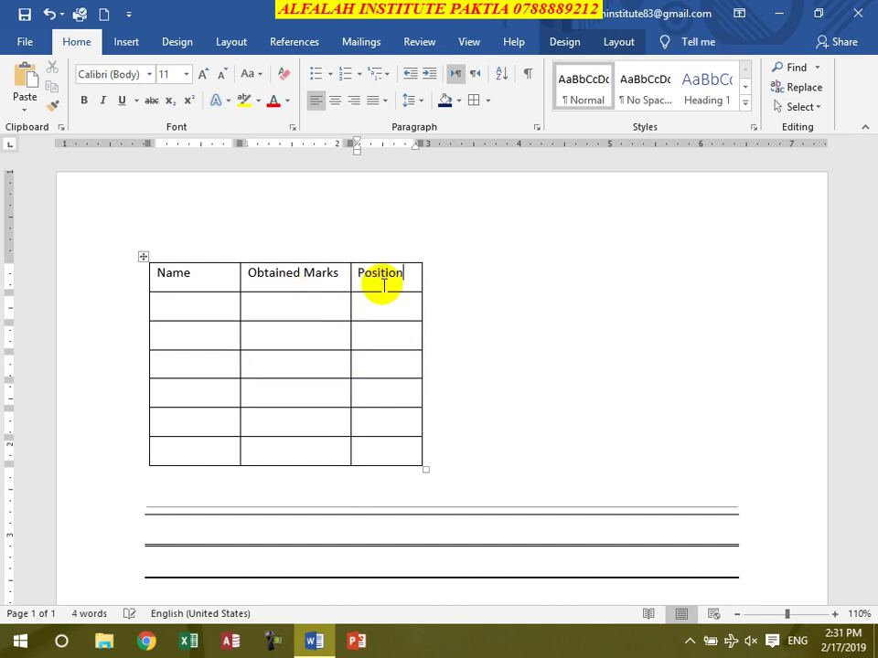
- Fill the six cells under the Name heading with the students' names, one per row
left_click(203, 308)
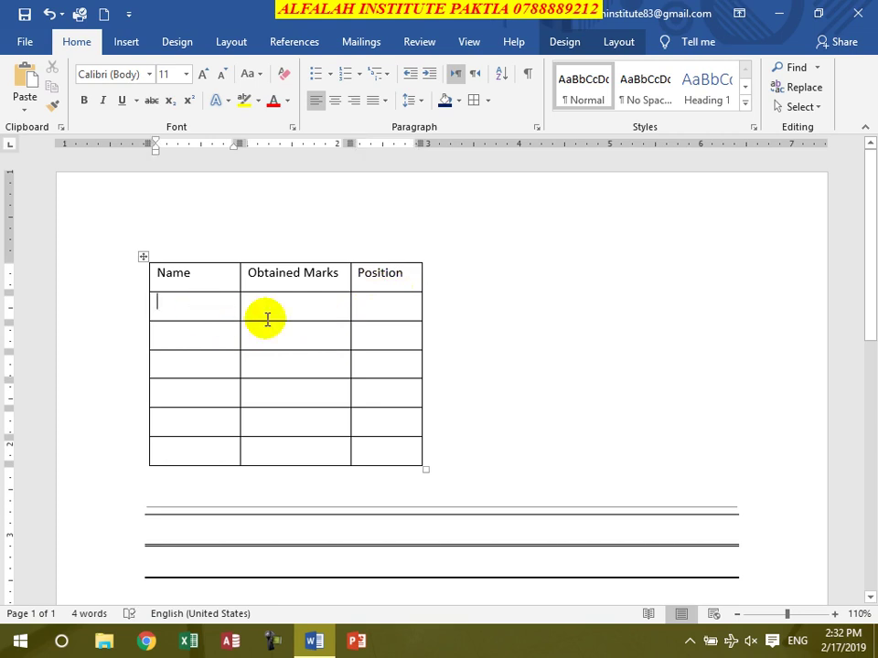
type("Ali")
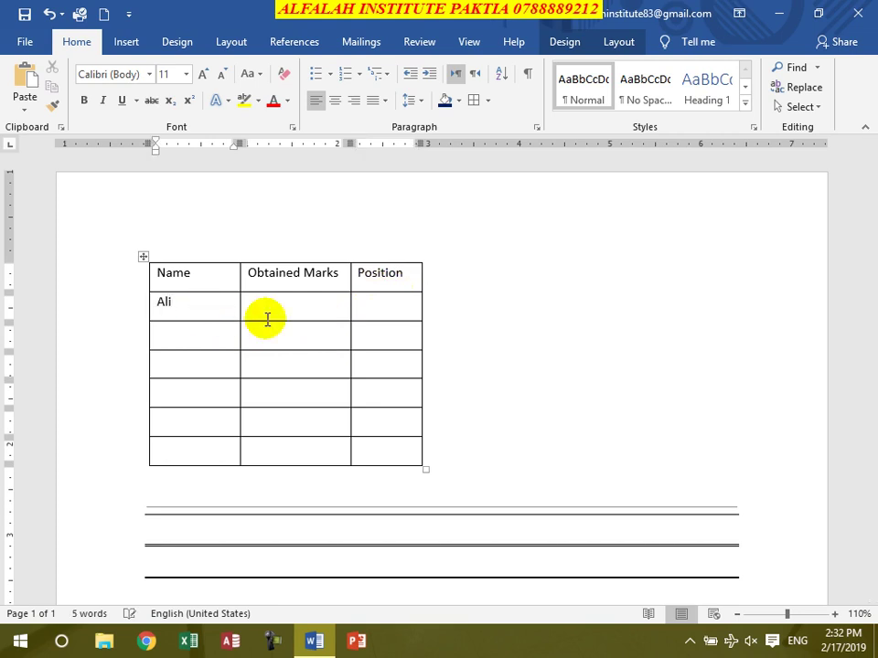
type("Wali")
key("Down")
type("Khyal")
key("Down")
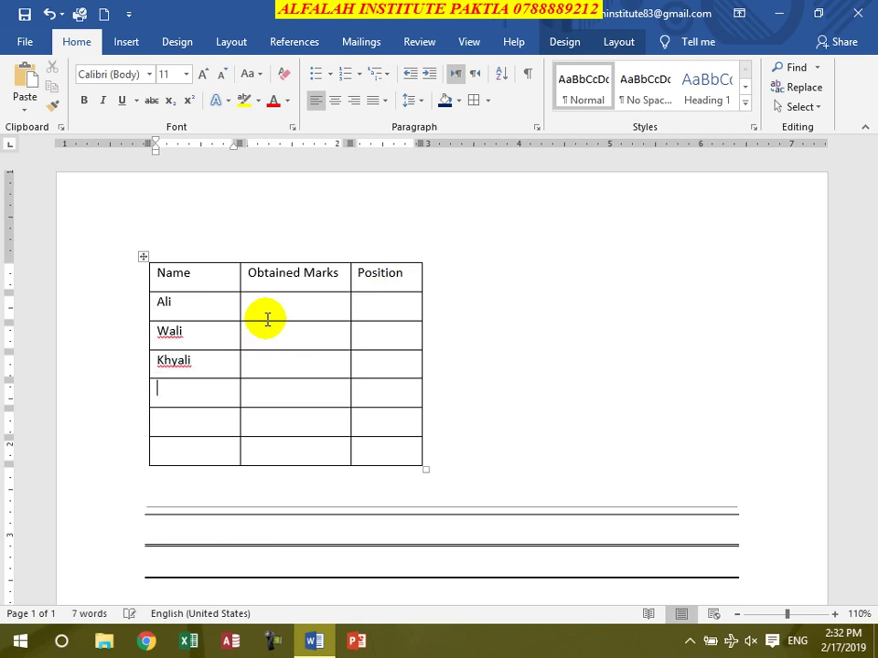
type("Ghani")
type("Gha")
type("z")
key("BackSpace")
type("azni")
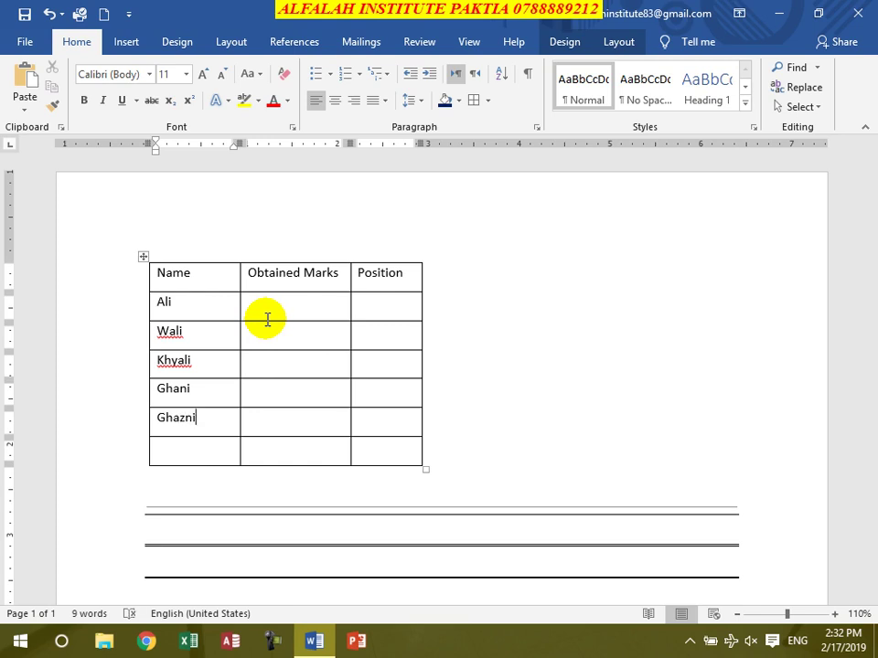
key("Down")
type("KhanWali")
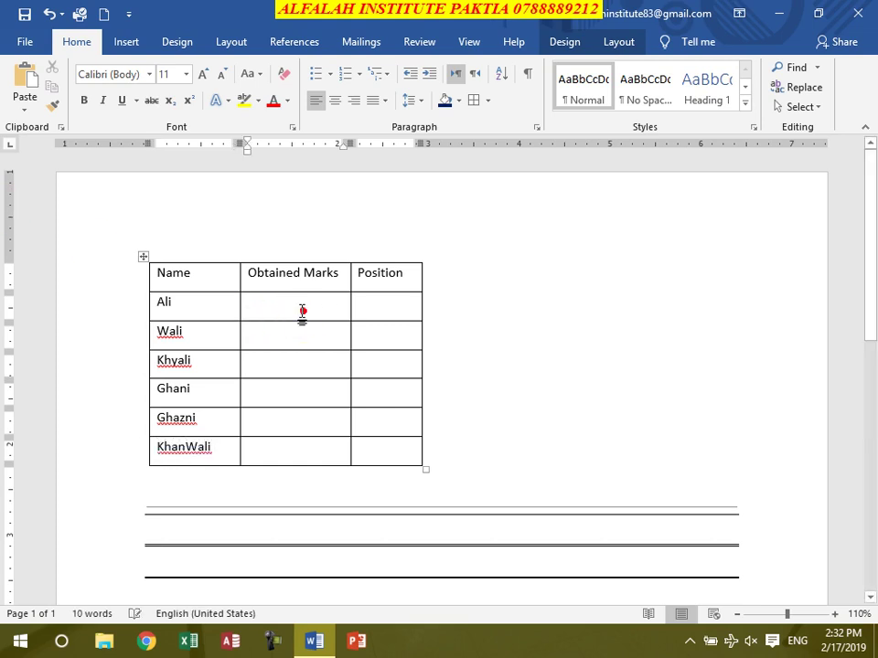
- Fill the Obtained Marks column from the first student down with 1345, 1435, 1284, 1529, 1154 and 1532
left_click(301, 310)
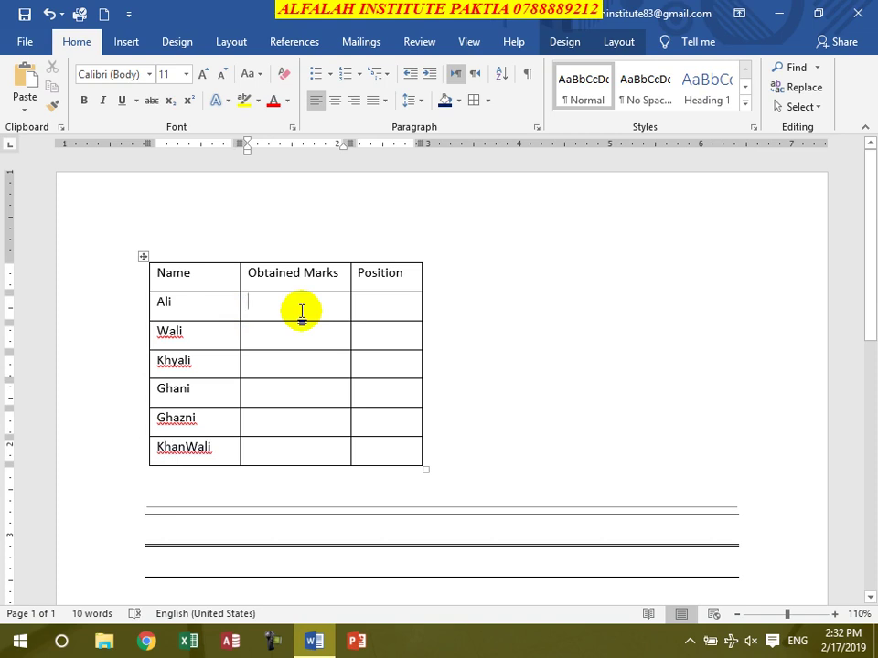
type("1345")
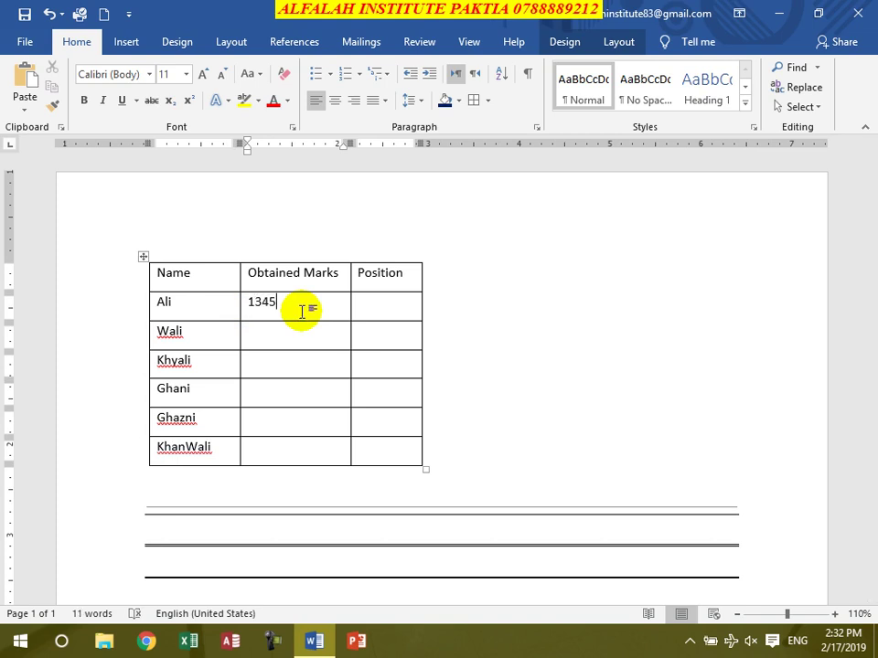
key("Down")
type("1435")
key("Down")
type("12")
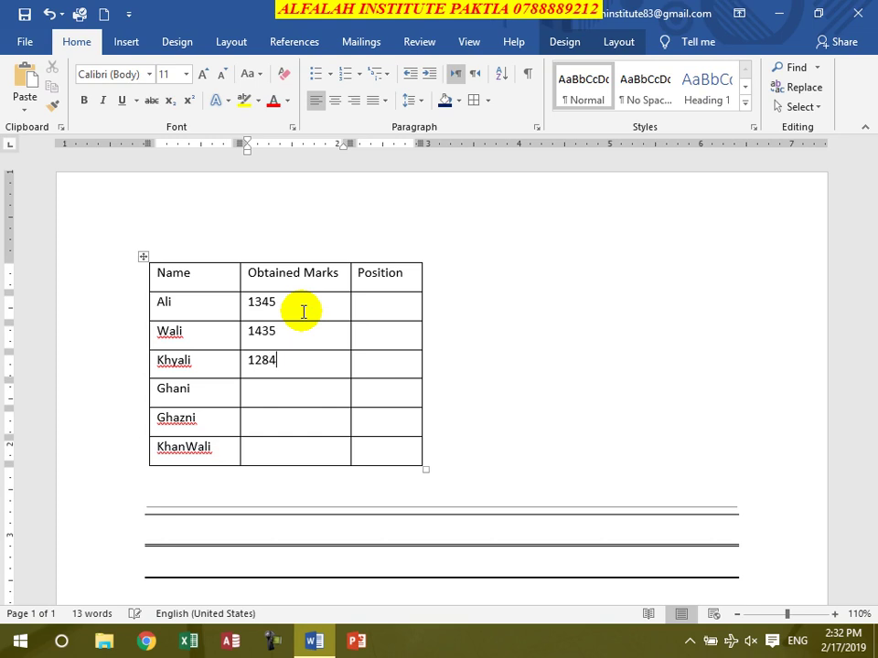
type("1529")
key("Down")
type("1")
type("154")
type("153")
type("2")
left_click(322, 338)
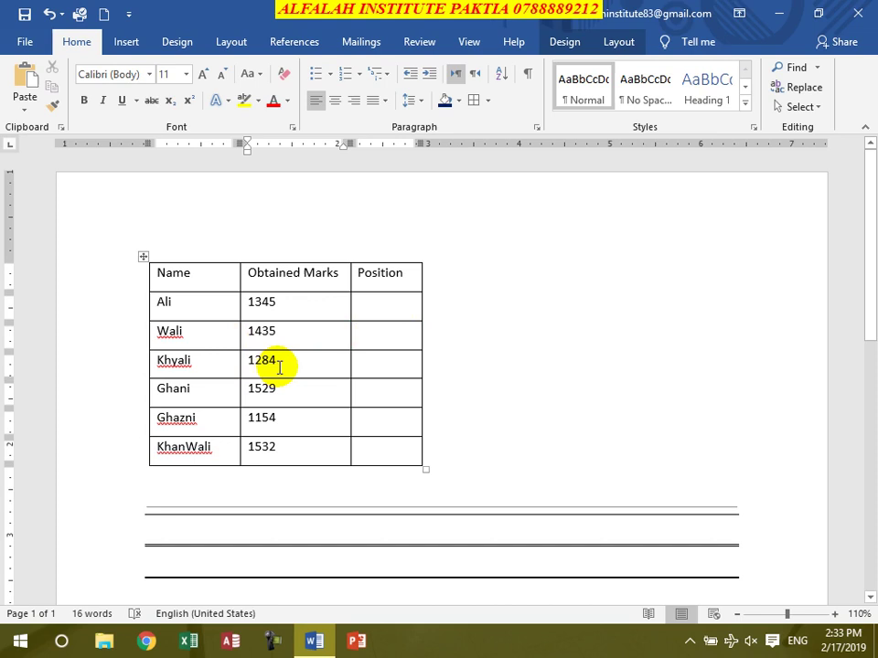
- Sort the table by the Name column as text in ascending order, keeping the header row
left_click(198, 307)
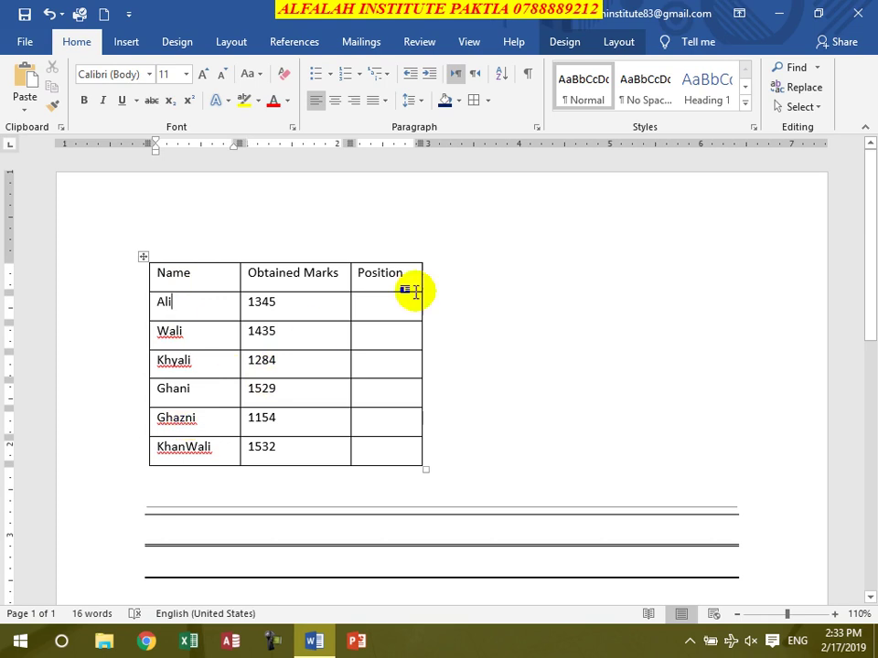
left_click(502, 73)
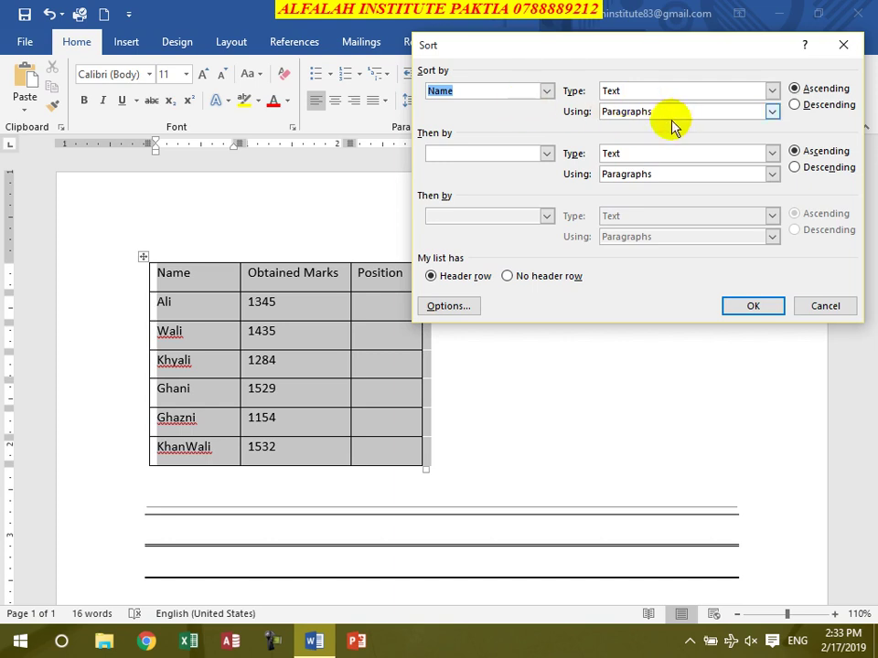
left_click(802, 106)
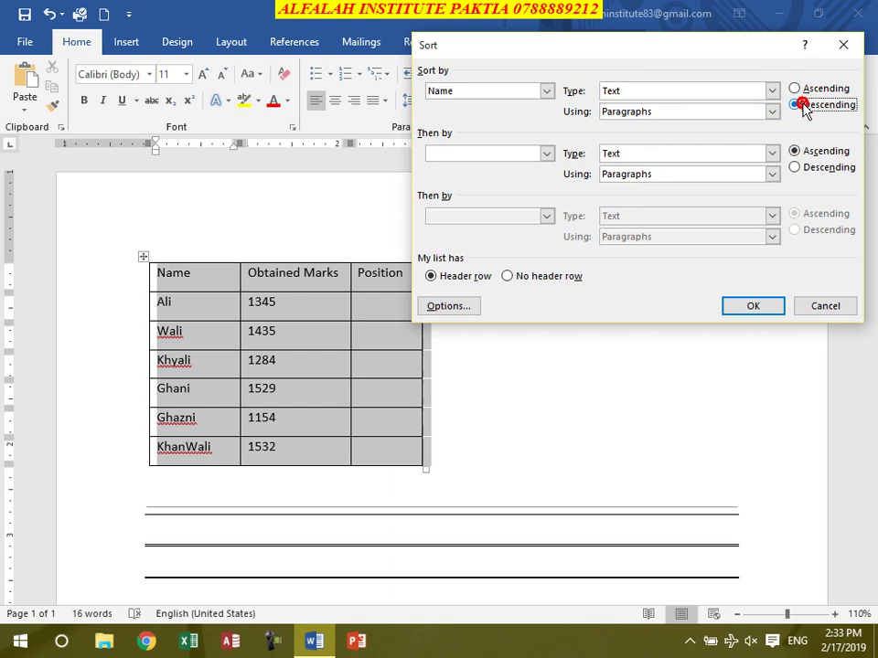
left_click(794, 88)
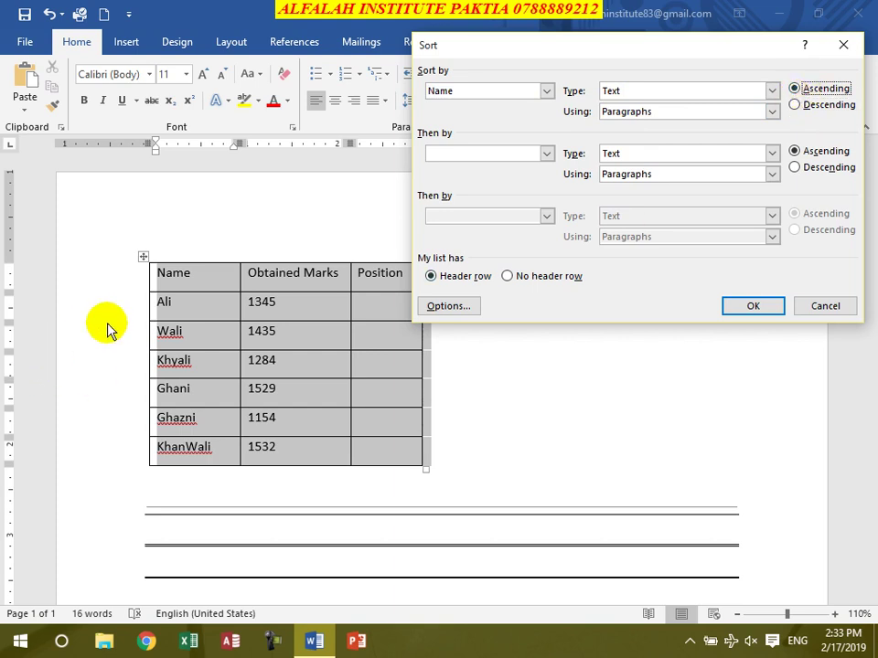
left_click(797, 106)
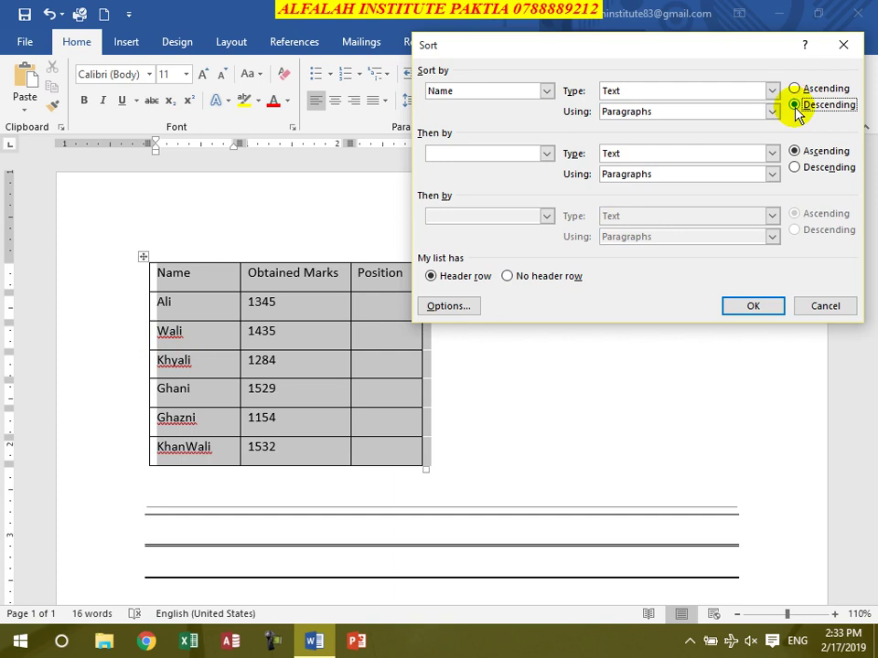
left_click(795, 87)
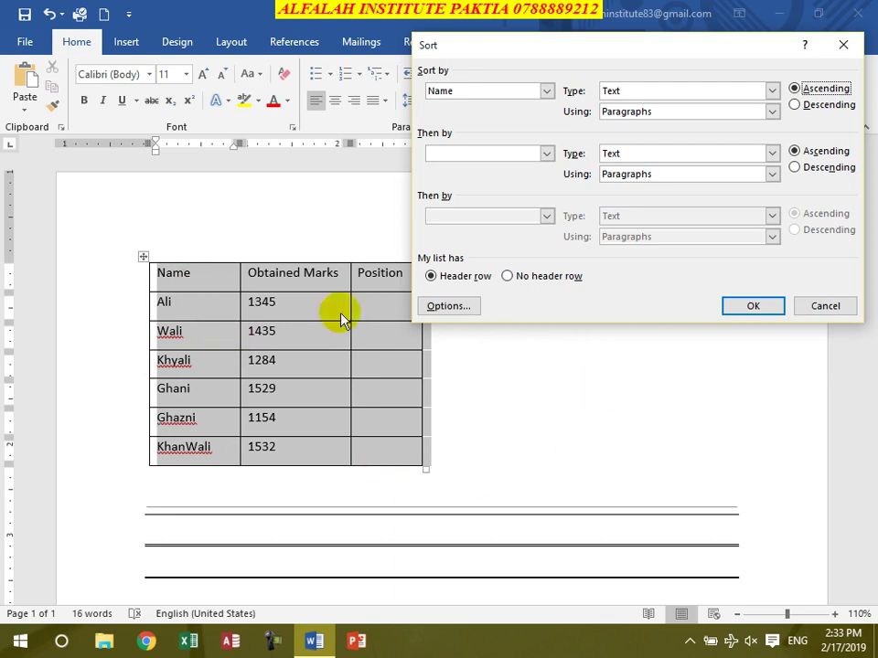
left_click(754, 306)
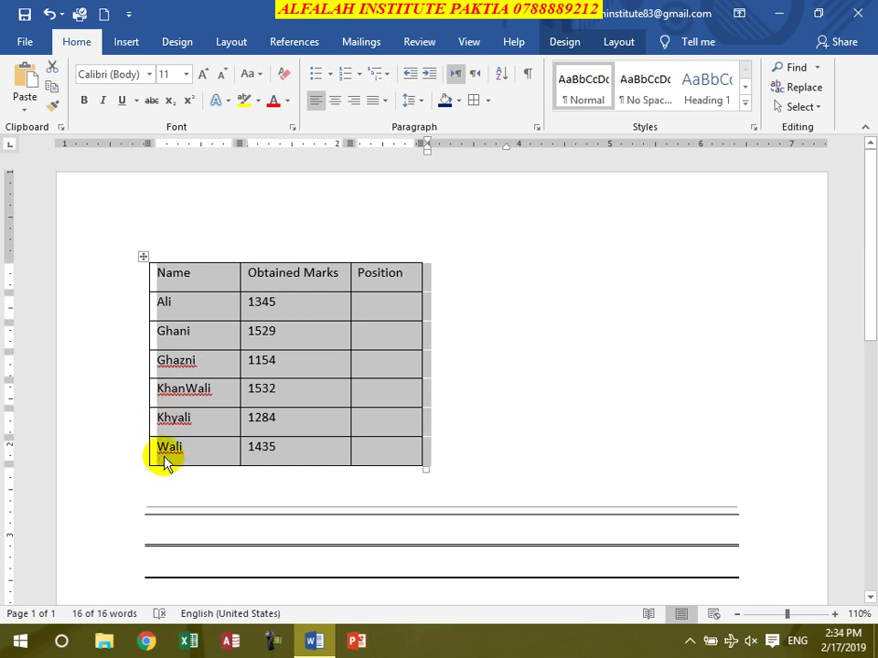
- Sort the table by the Obtained Marks column as numbers in descending order, keeping the header row
left_click(303, 306)
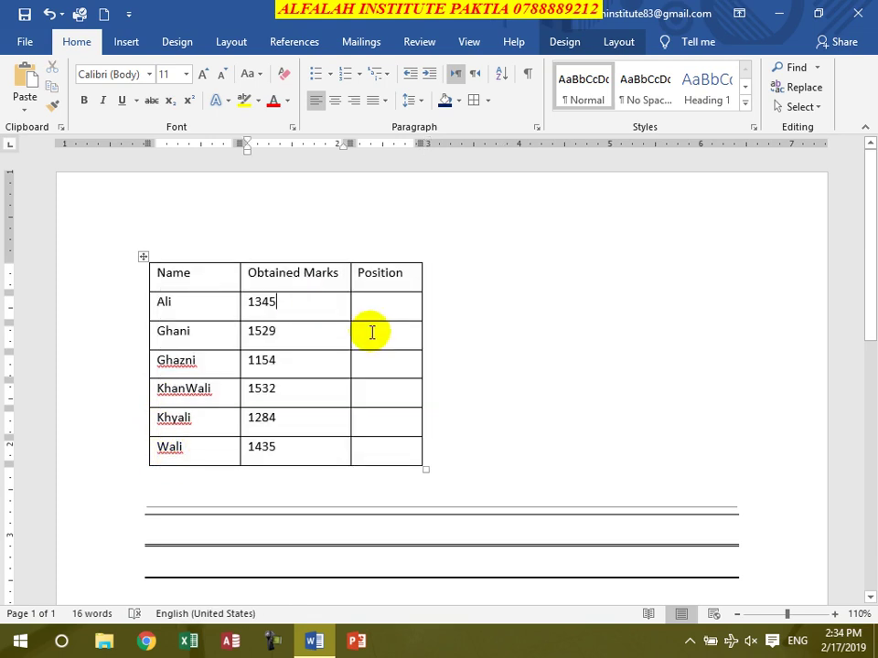
left_click(501, 73)
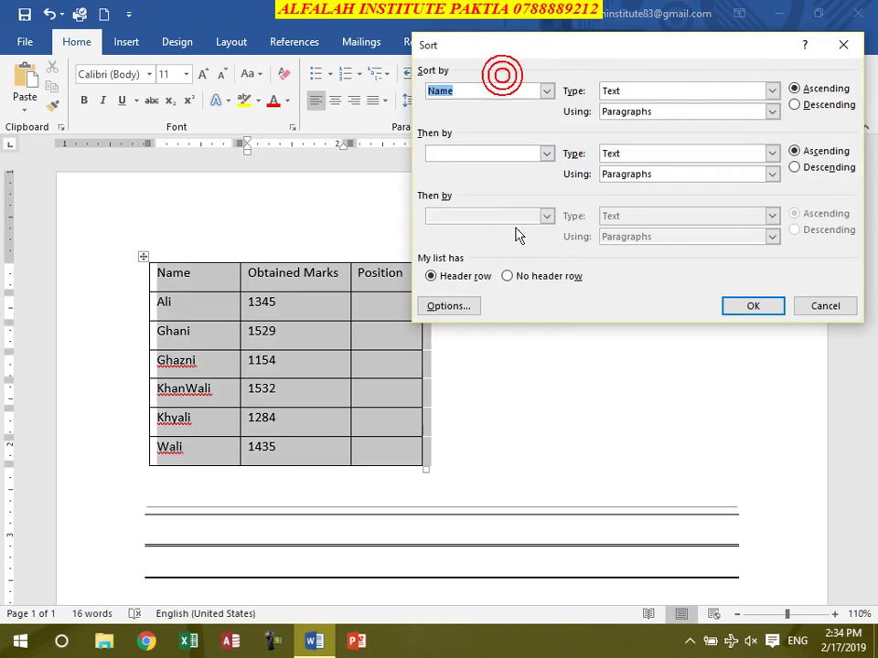
left_click(545, 90)
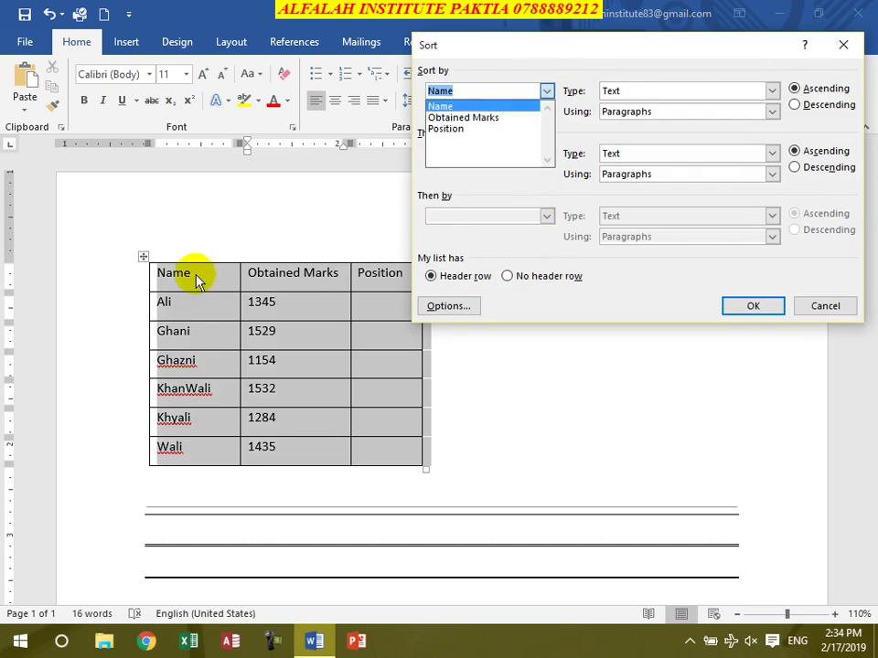
left_click(475, 118)
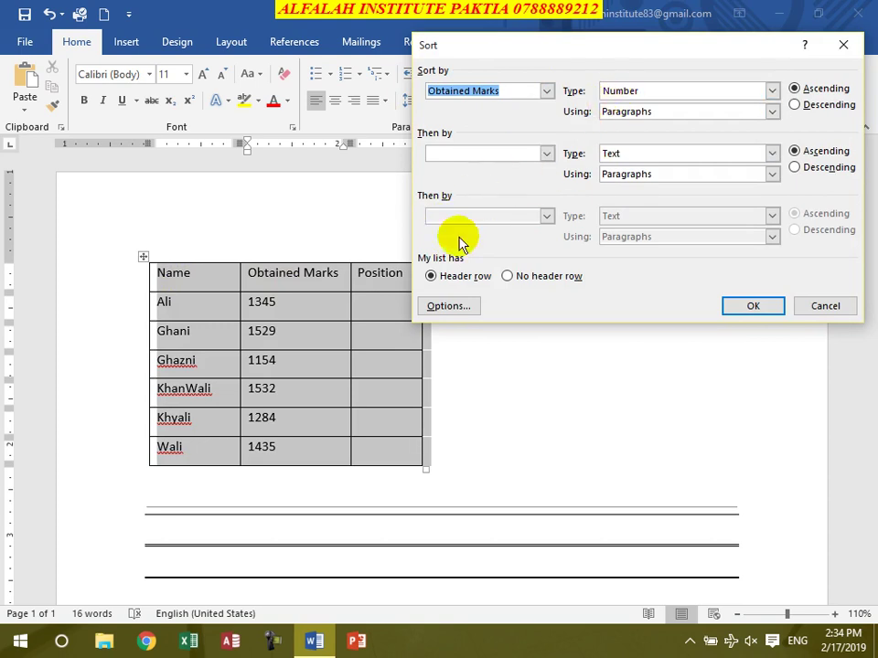
left_click(808, 91)
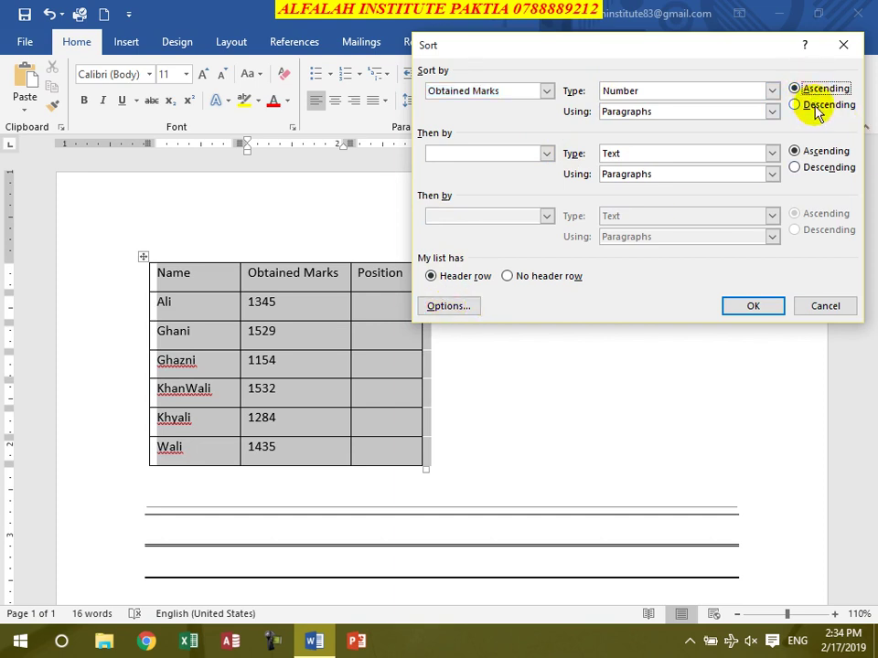
left_click(810, 107)
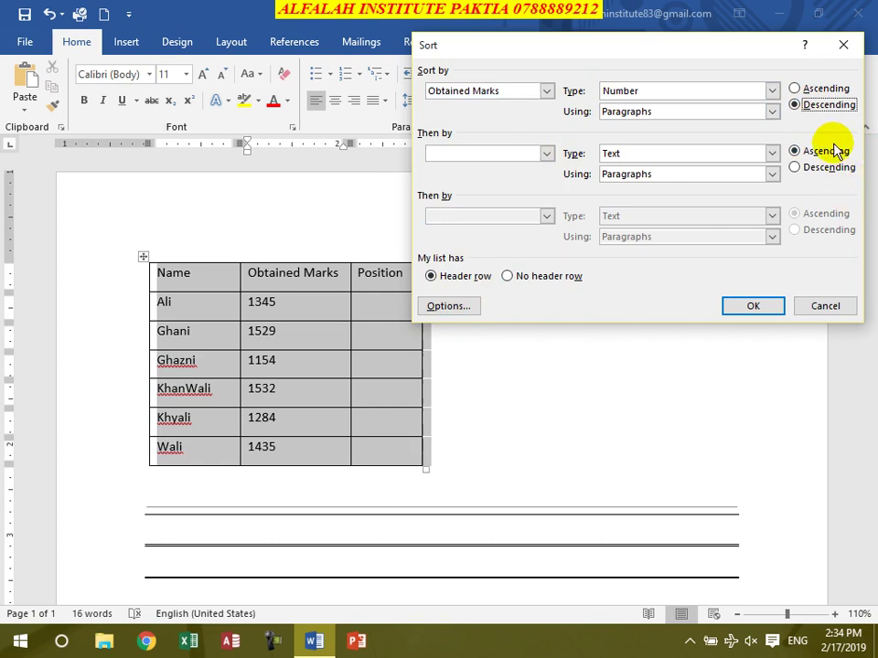
left_click(741, 307)
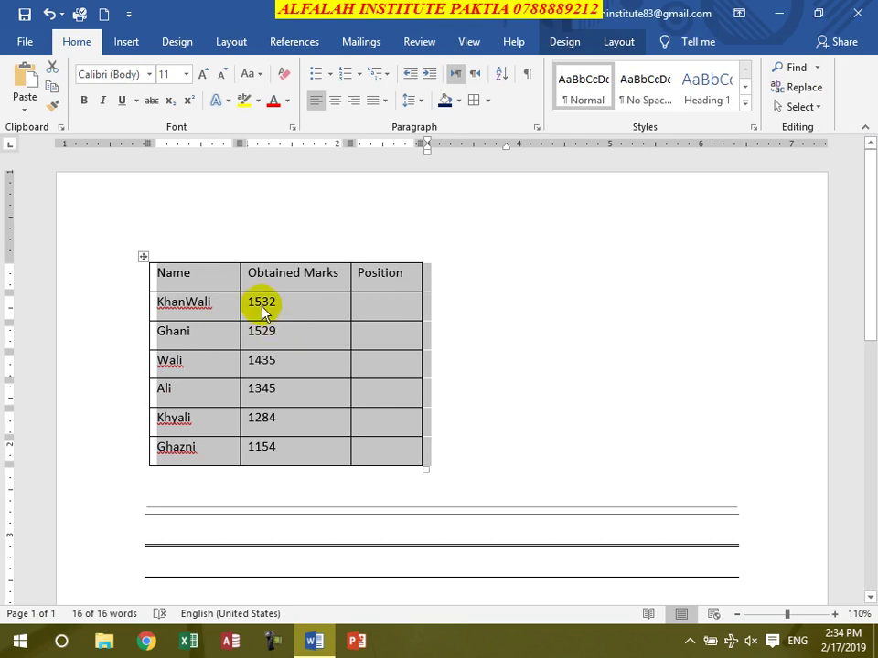
- Fill the Position column from the highest-scoring student down with 1, 2, 3, 4, 5 and 6
left_click(377, 302)
type("1")
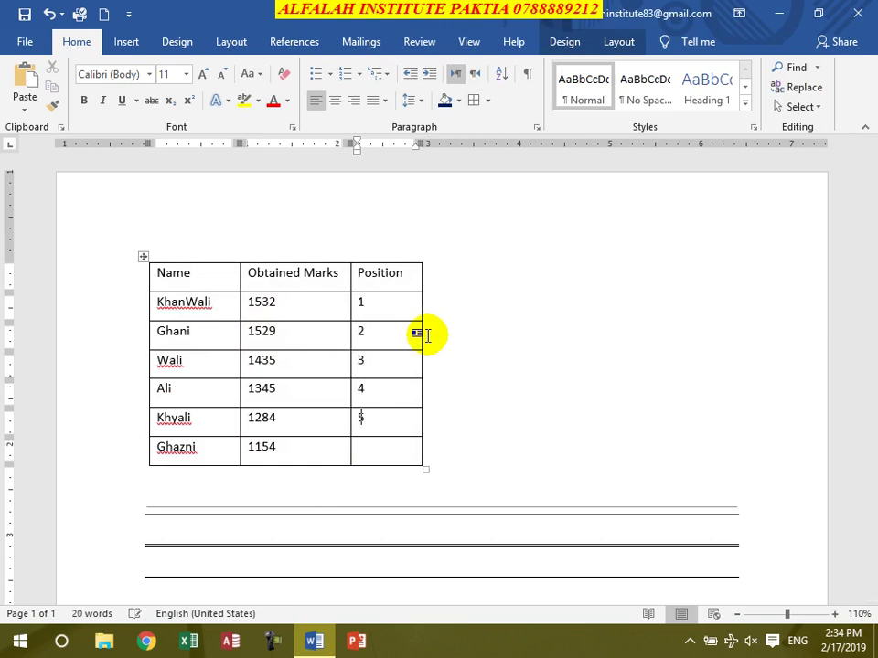
key("Down")
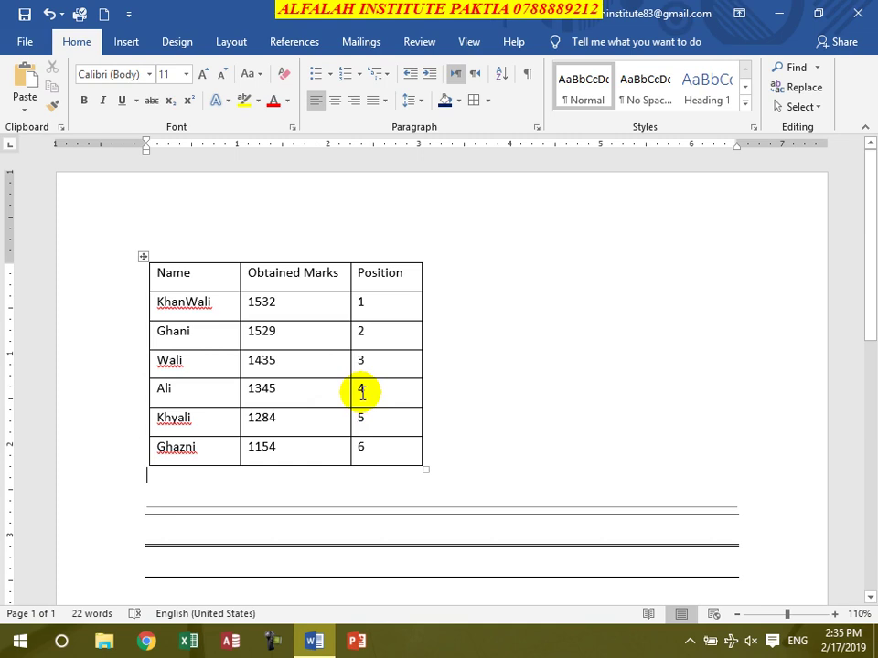
- Examine the table's sort options for a second sort key, its order and the header row setting, without applying a sort
left_click(319, 312)
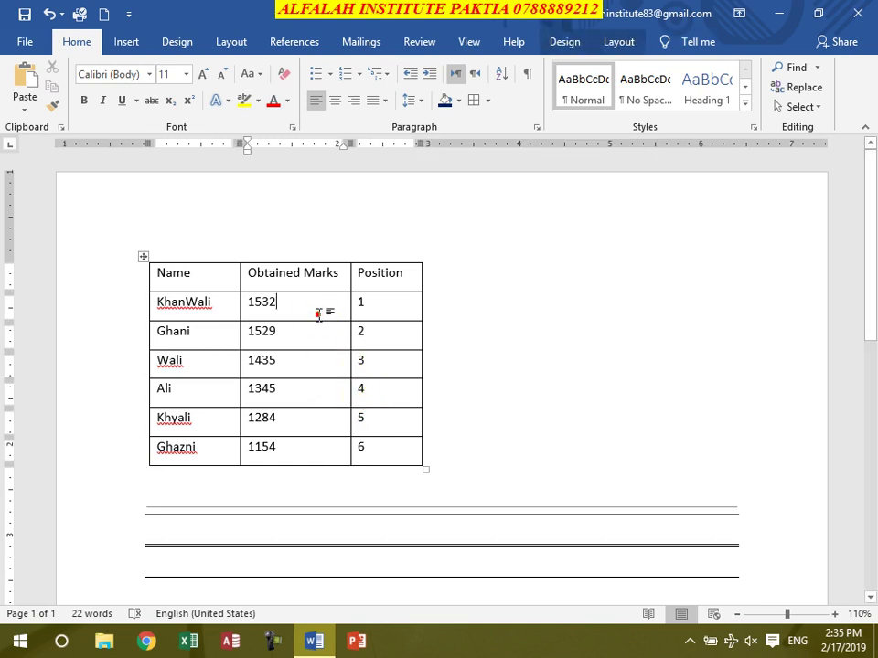
left_click(505, 75)
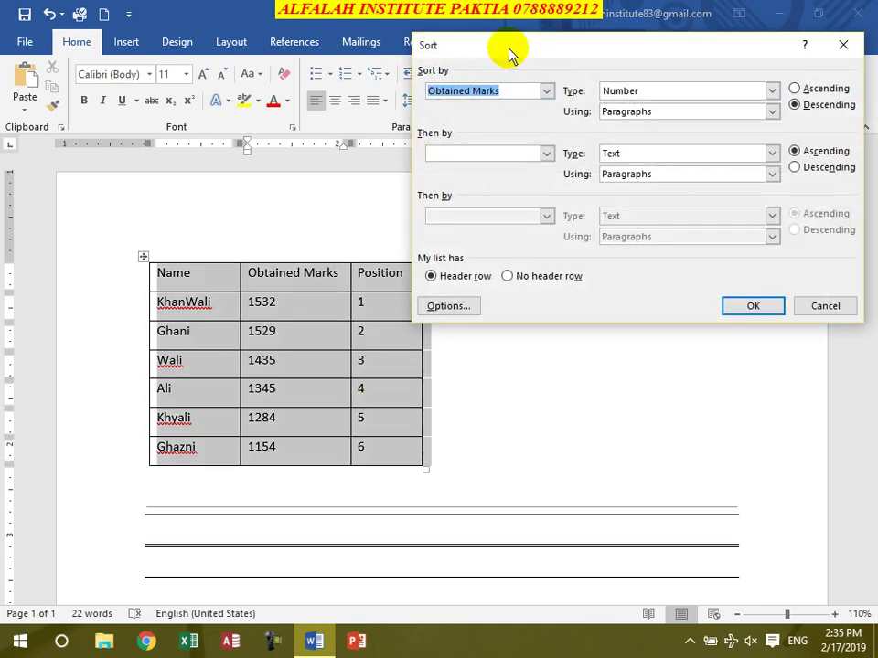
left_click_drag(509, 53, 489, 49)
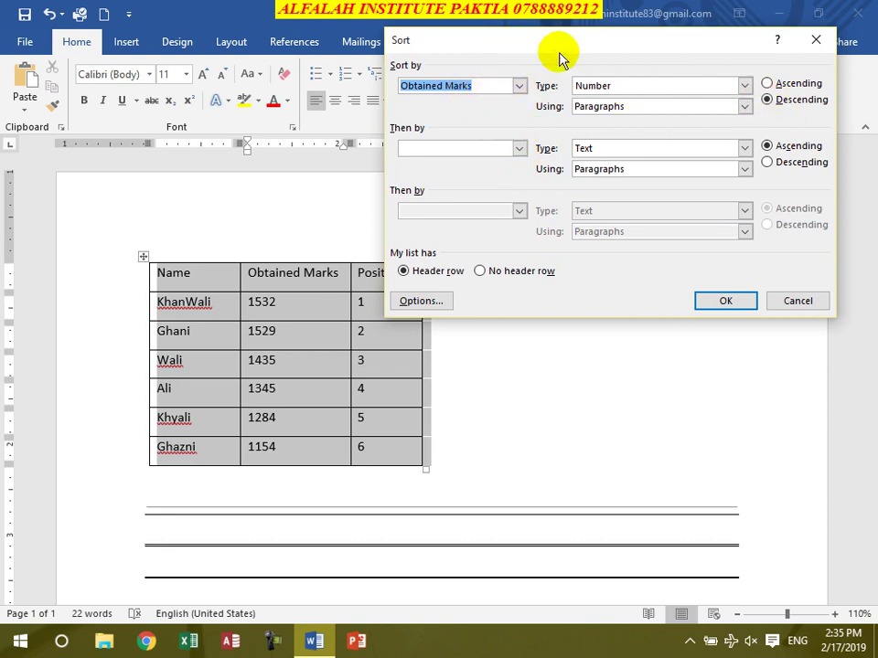
left_click(447, 148)
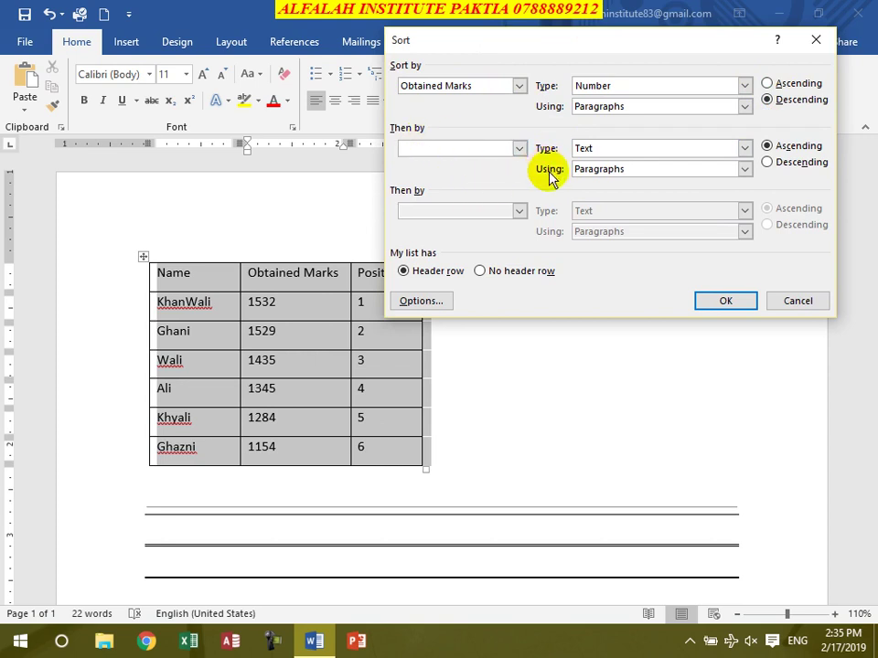
left_click(519, 148)
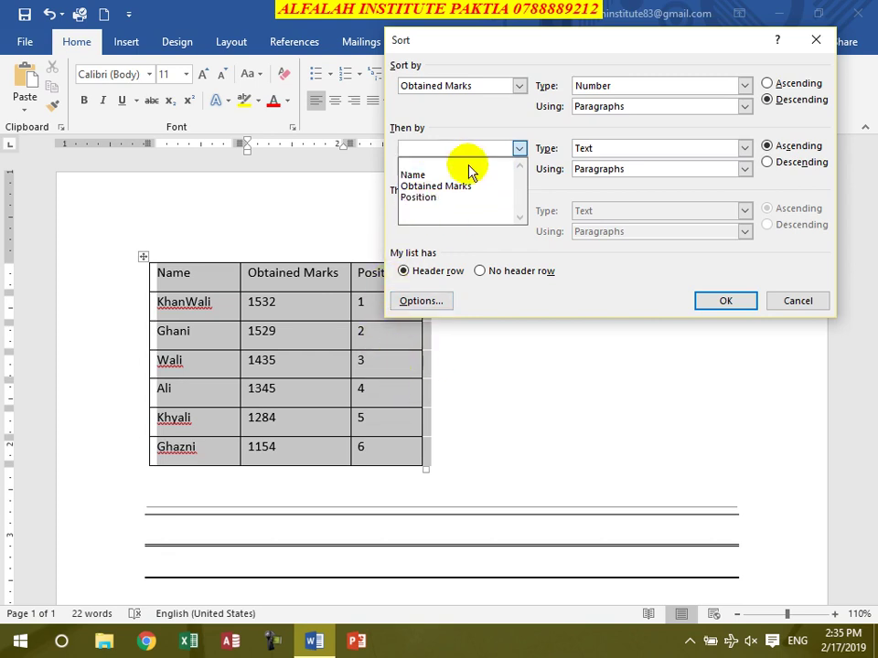
left_click(562, 127)
left_click(786, 173)
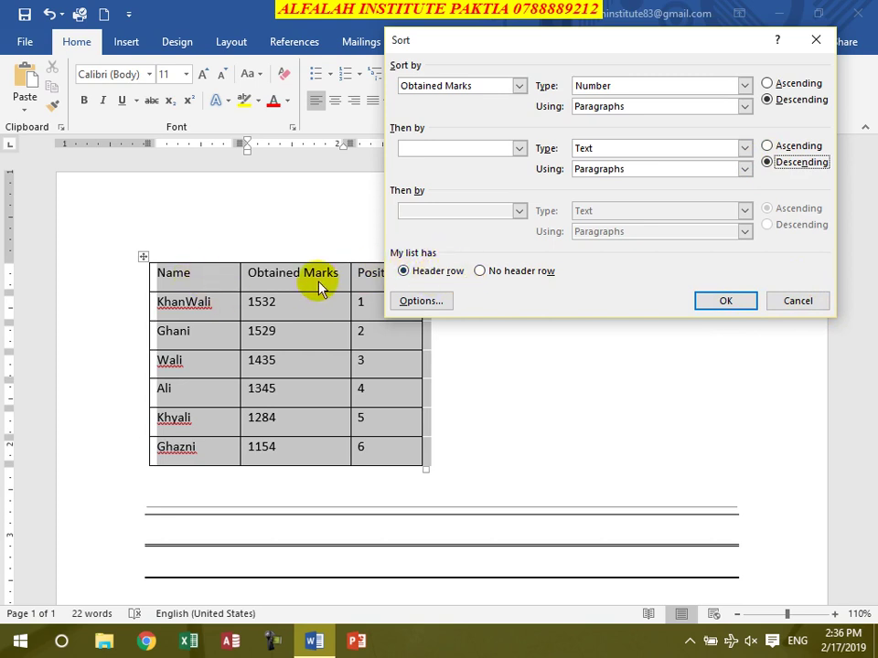
left_click(485, 272)
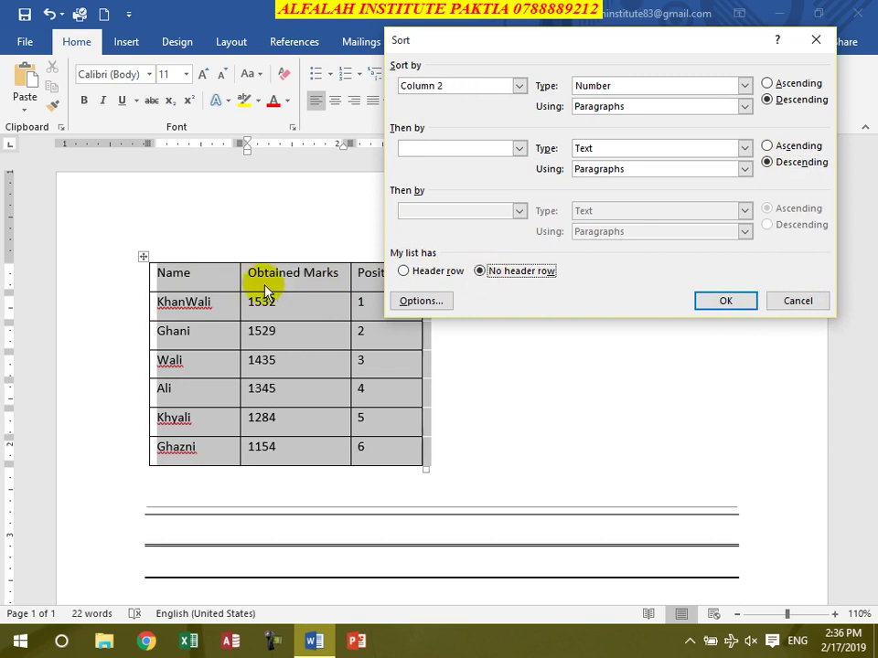
left_click(405, 271)
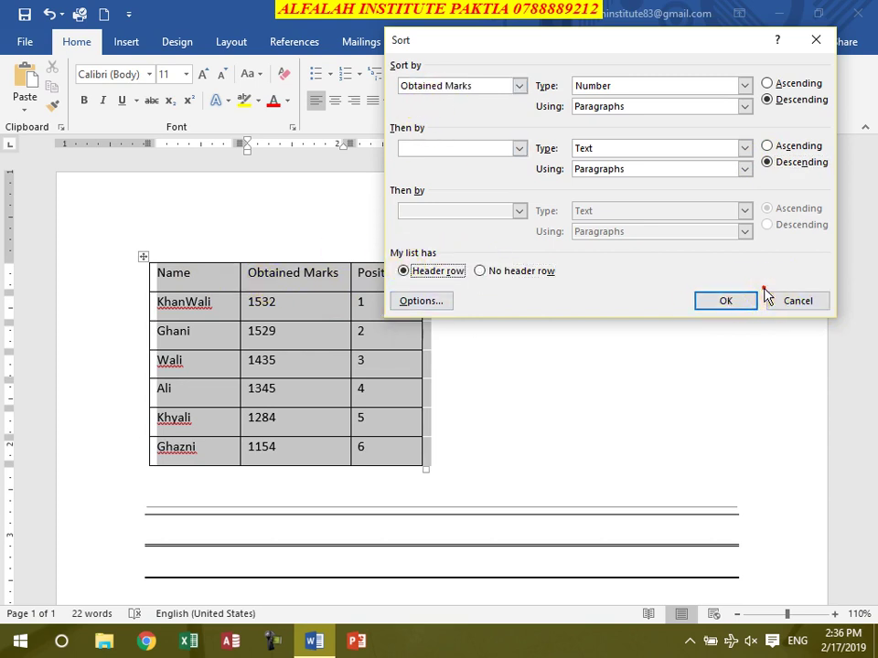
left_click(802, 298)
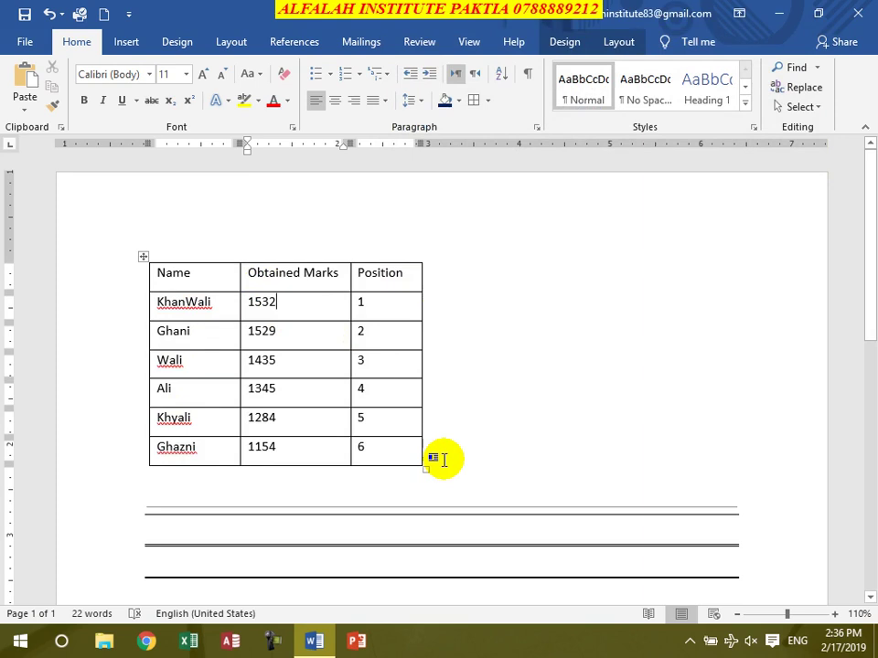
- Close the document without saving its changes
left_click(858, 13)
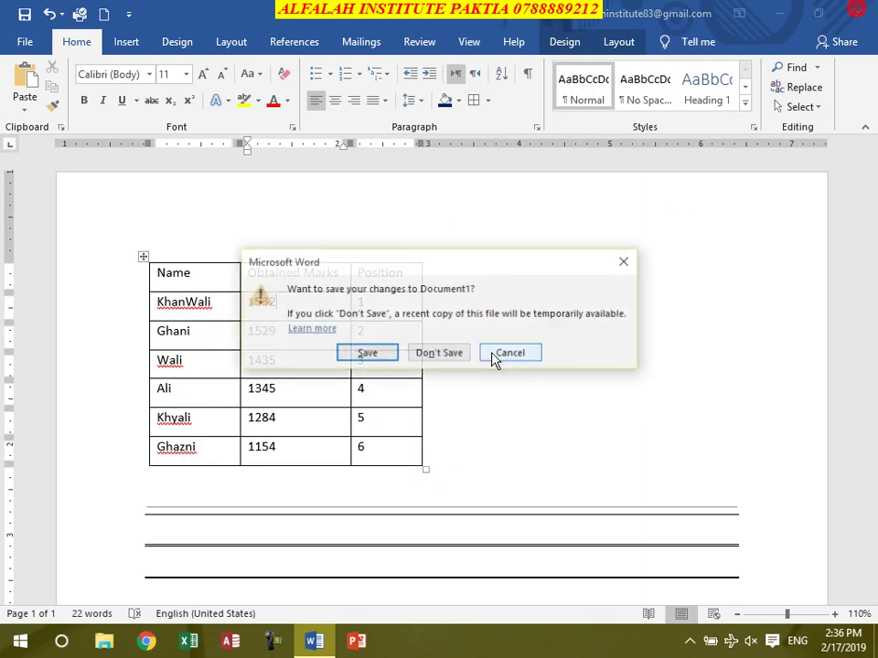
left_click(448, 354)
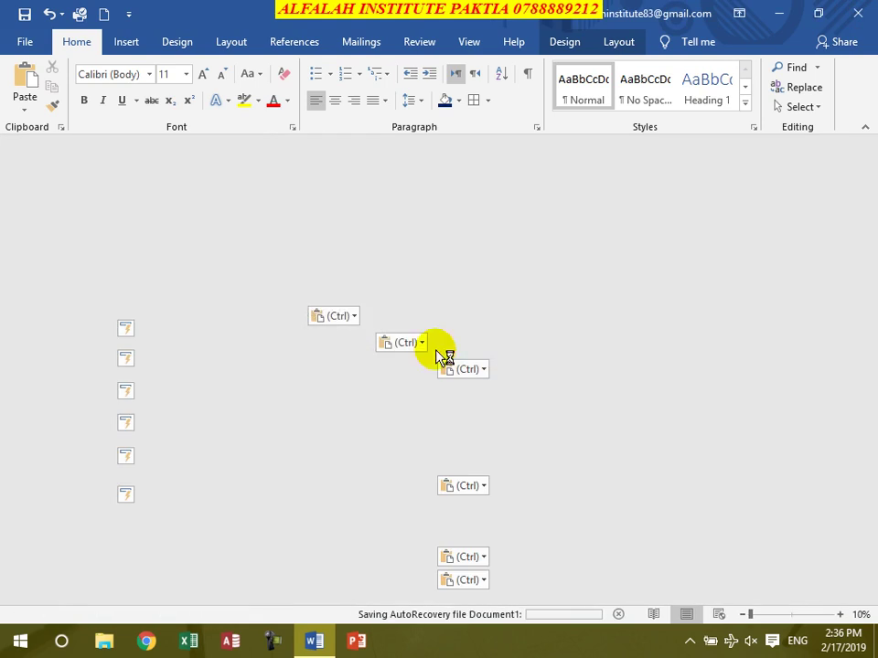